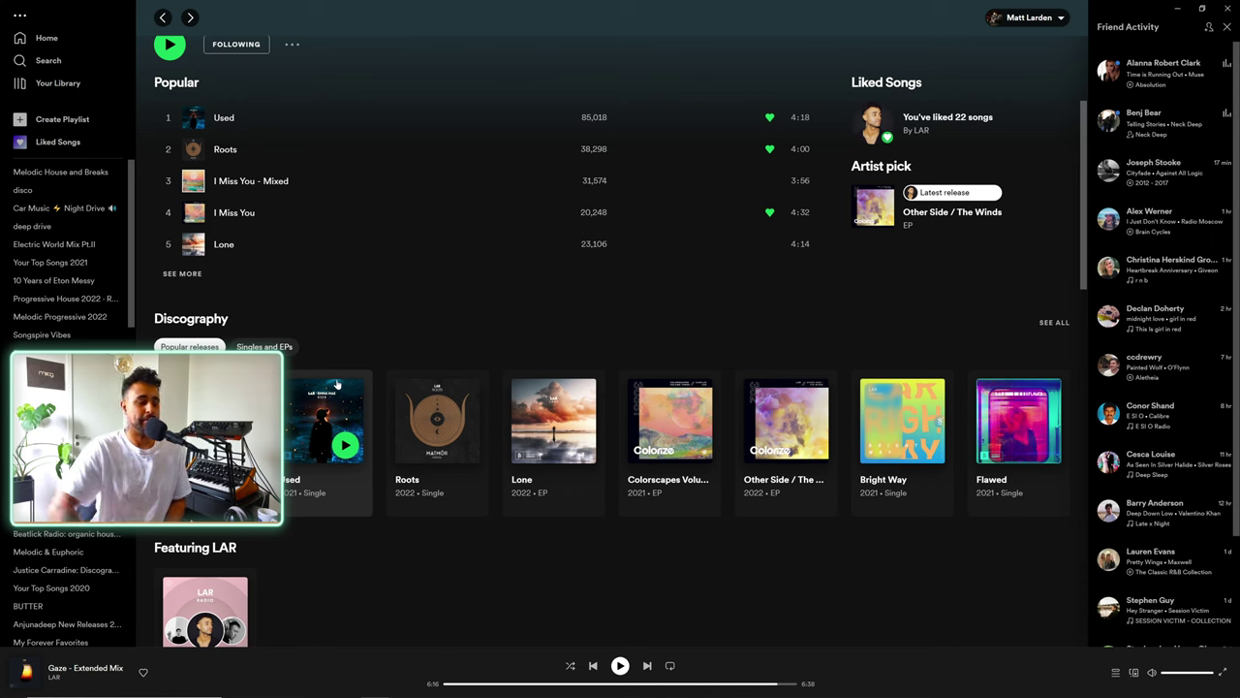
# - Switch to the Play box jam project in Ableton Live and show the Sub track's device chain
pyautogui.moveTo(595, 694)
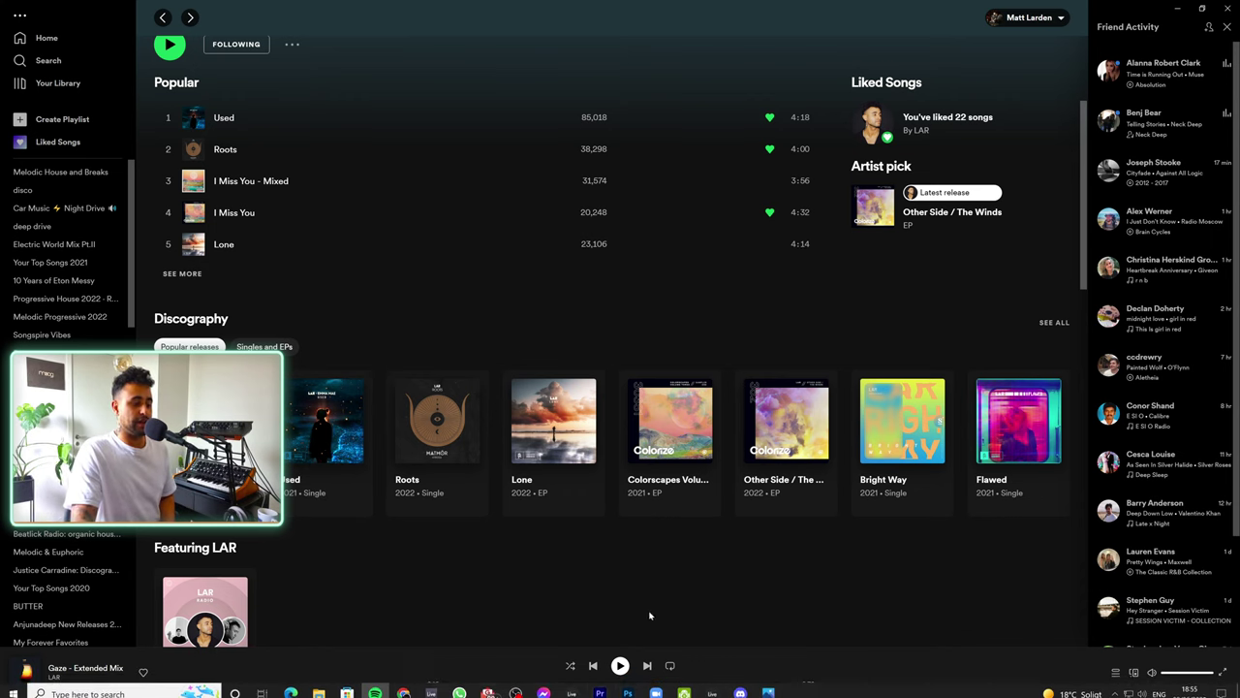
pyautogui.click(713, 689)
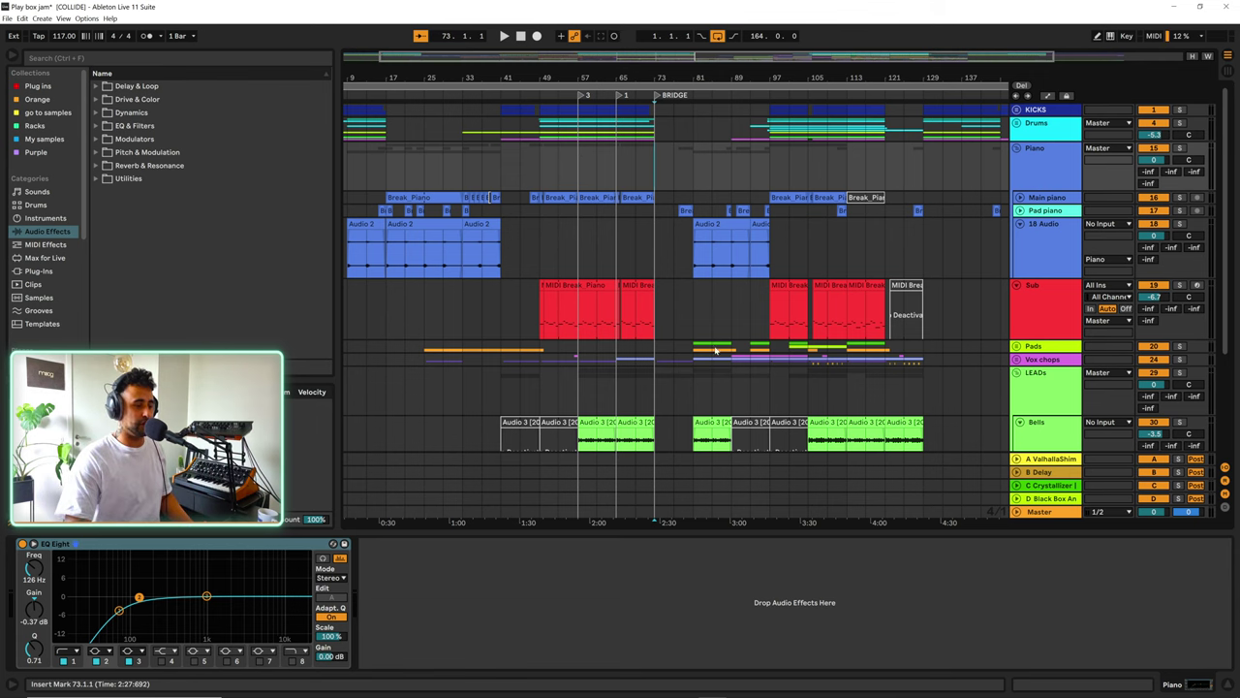
pyautogui.click(1025, 312)
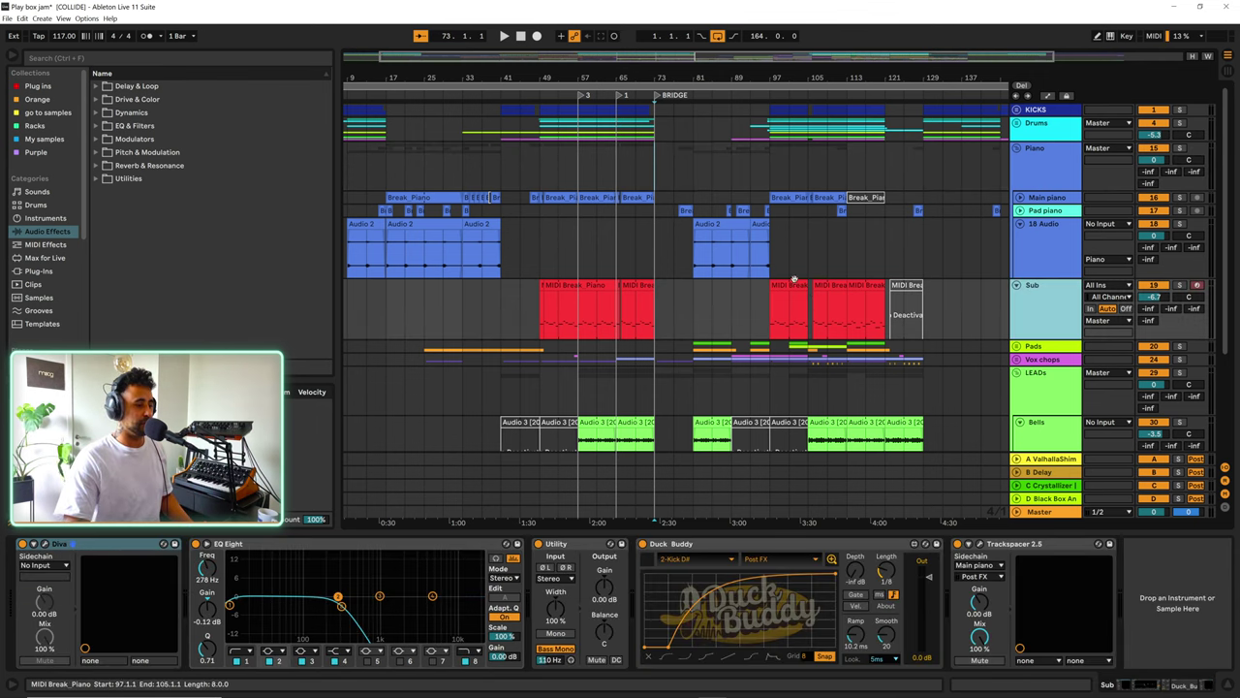
# - Play the arrangement from the BRIDGE marker at bar 73 and unfold the Drums group
pyautogui.click(658, 164)
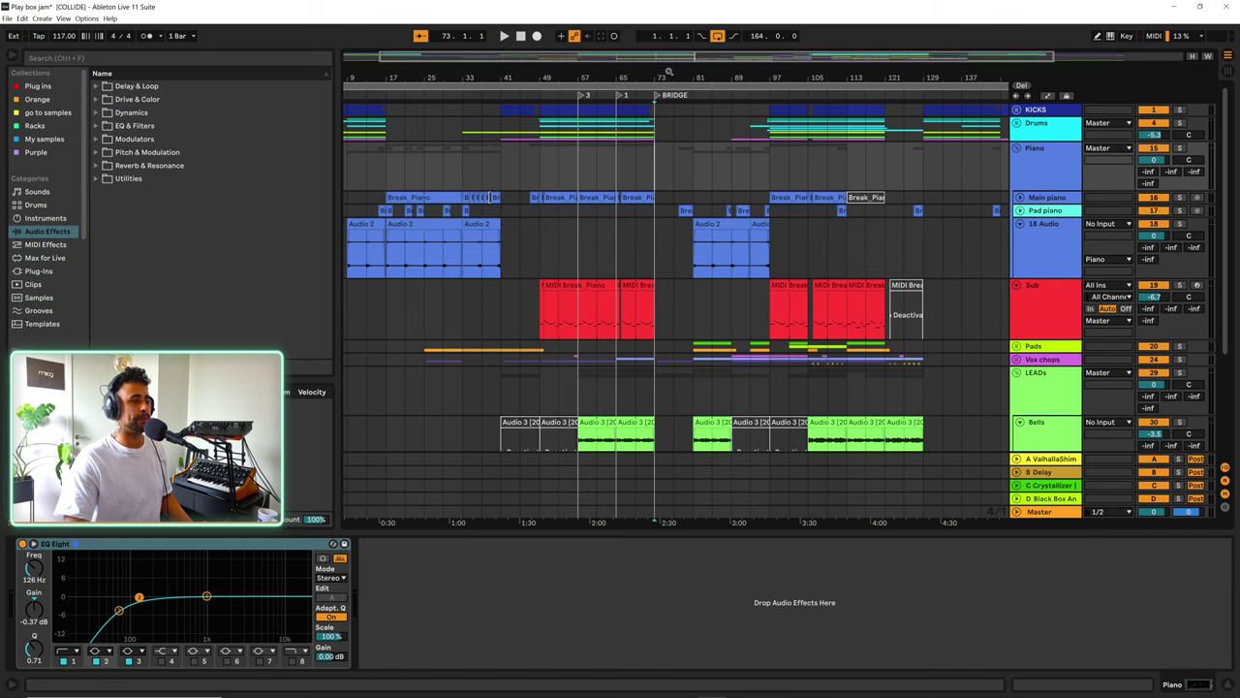
pyautogui.press('space')
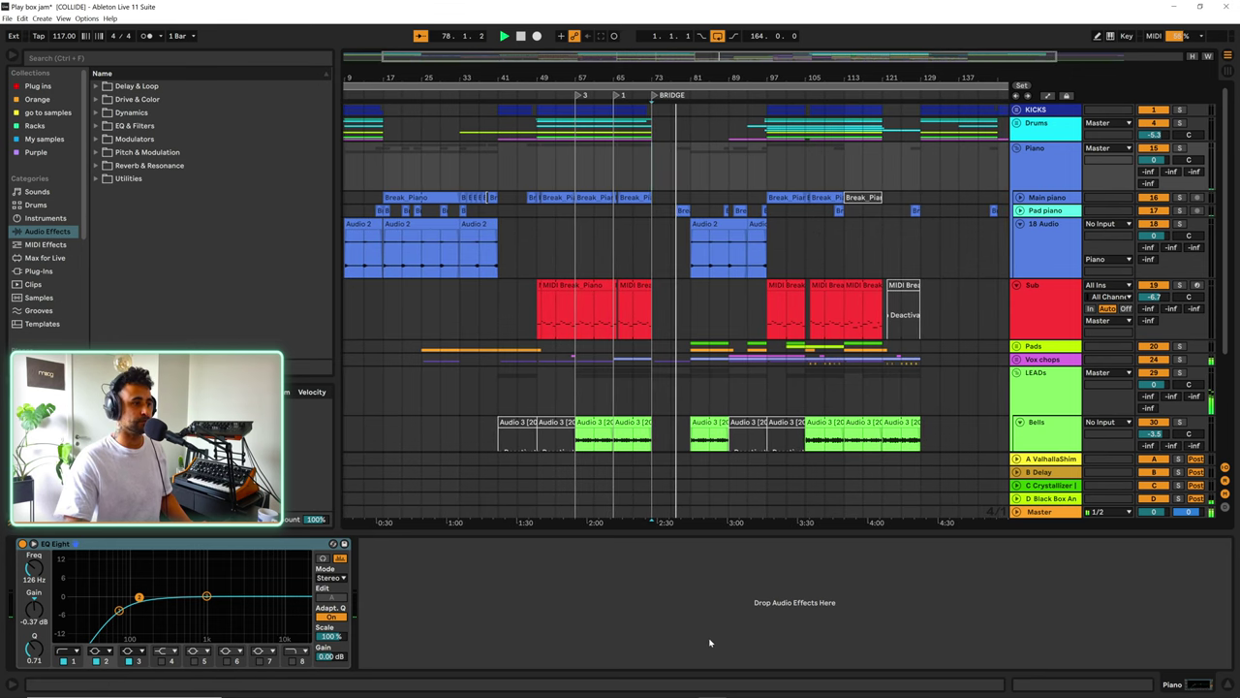
pyautogui.moveTo(633, 211); pyautogui.dragTo(594, 217)
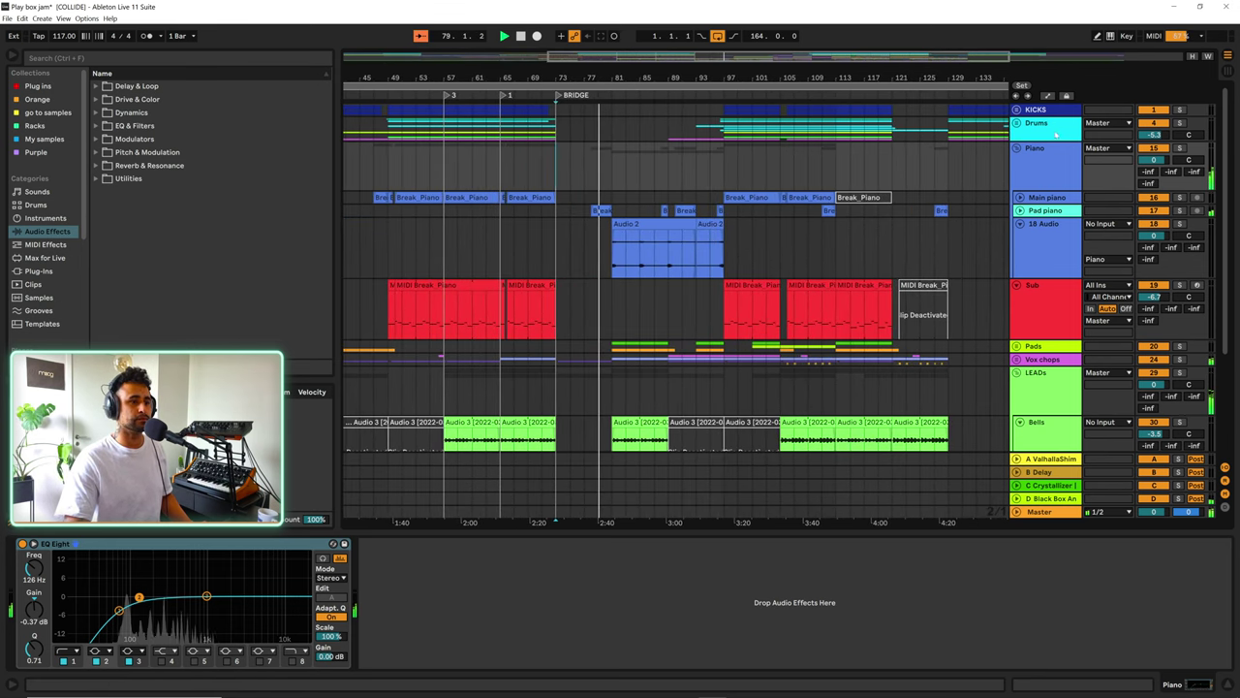
pyautogui.click(1016, 123)
pyautogui.scroll(-1, 1046, 188)
pyautogui.scroll(-4, 1046, 188)
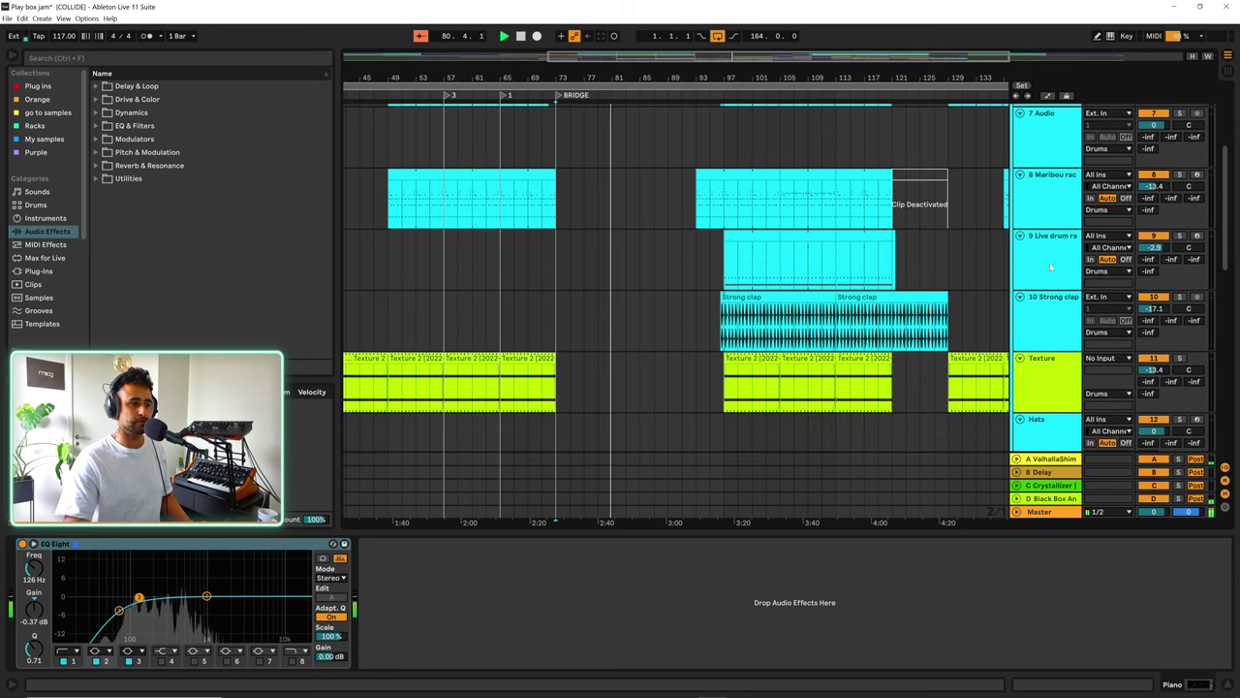
# - Show the device chains of the Strong clap, Live drum rack and Maribou rack tracks
pyautogui.click(1043, 381)
pyautogui.click(1036, 313)
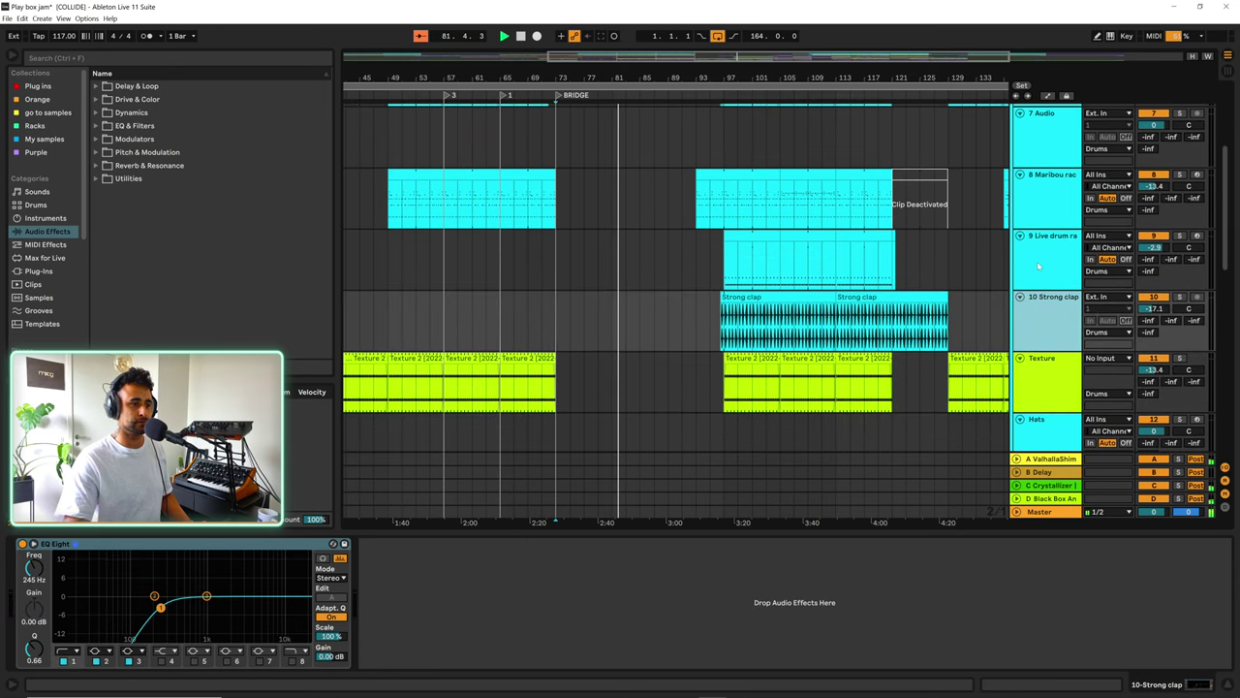
pyautogui.click(1038, 265)
pyautogui.click(1044, 184)
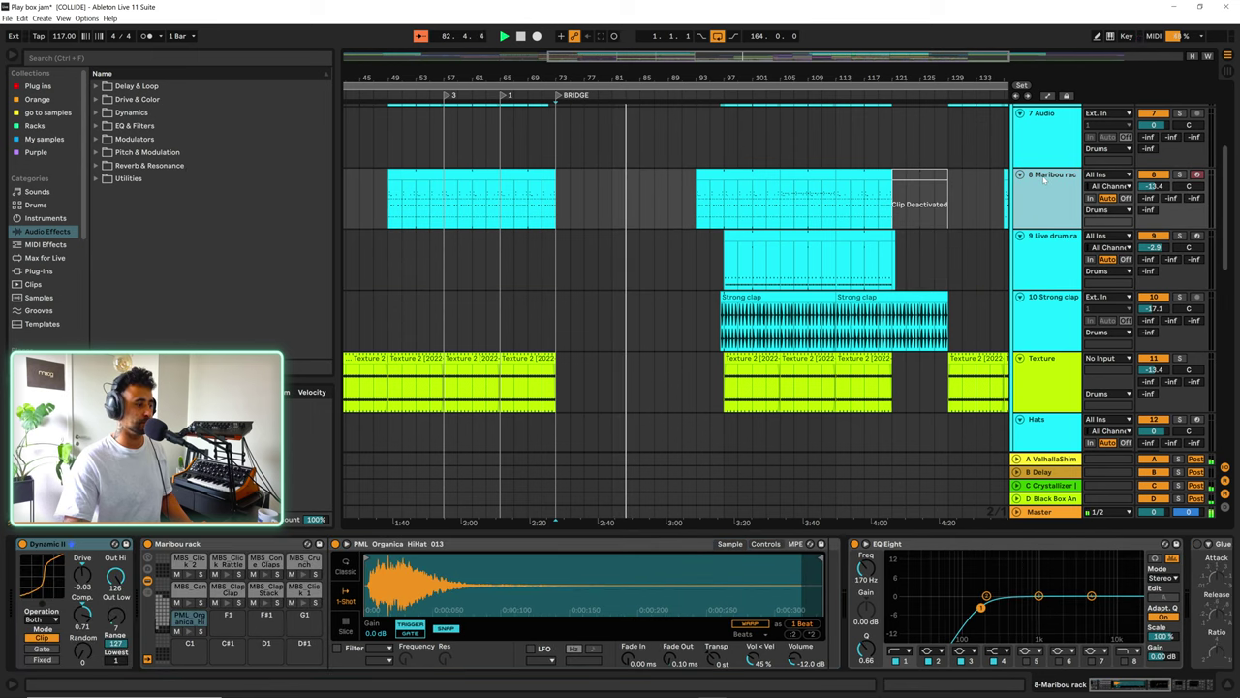
# - Unfold the Vox chops group and show the Vox stab track's devices
pyautogui.scroll(-10, 786, 308)
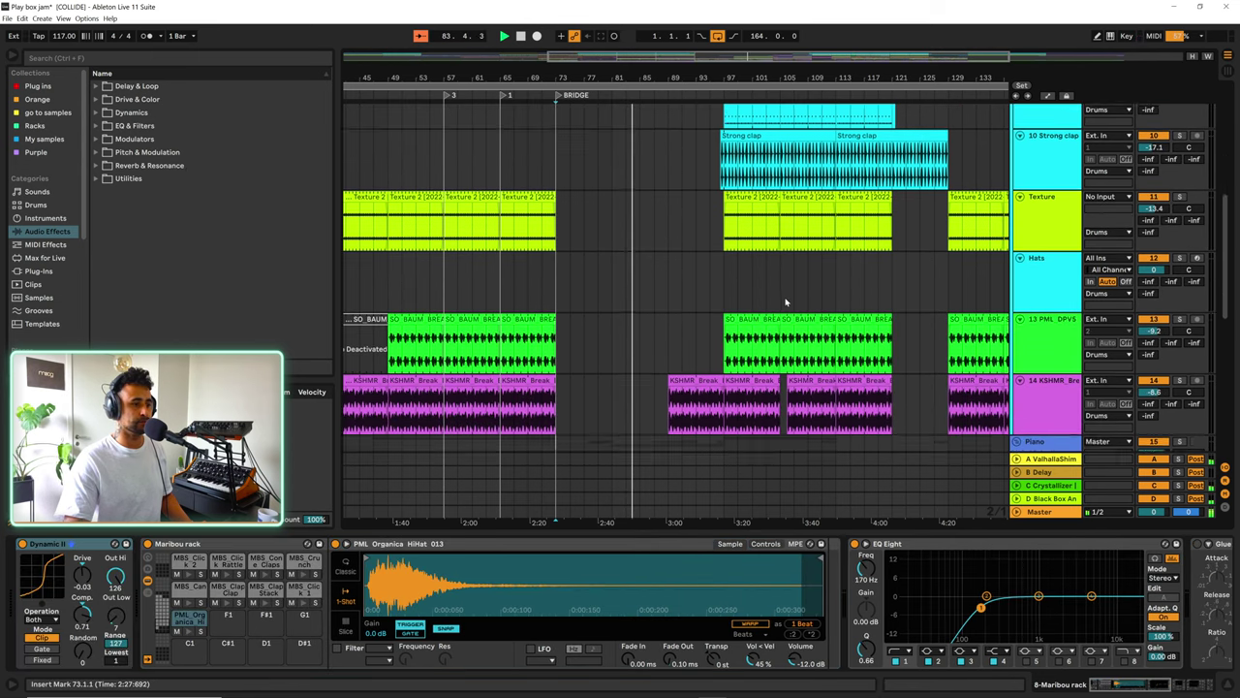
pyautogui.scroll(-5, 753, 312)
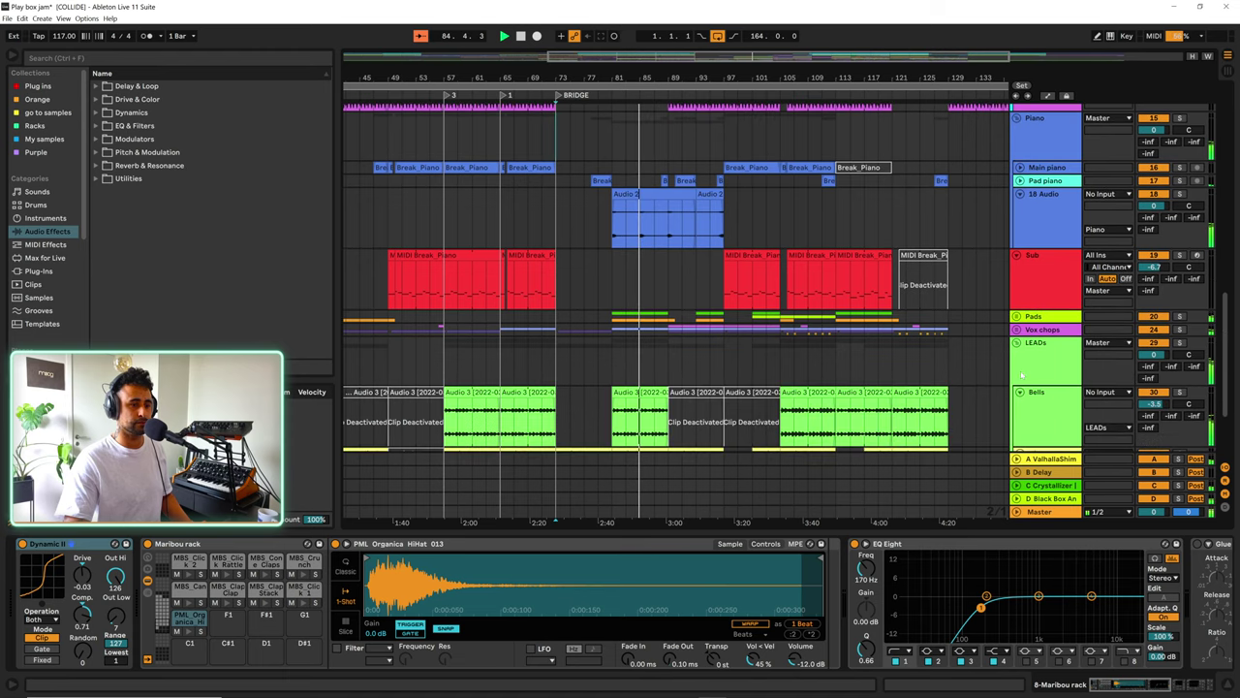
pyautogui.click(1016, 330)
pyautogui.scroll(-5, 1035, 281)
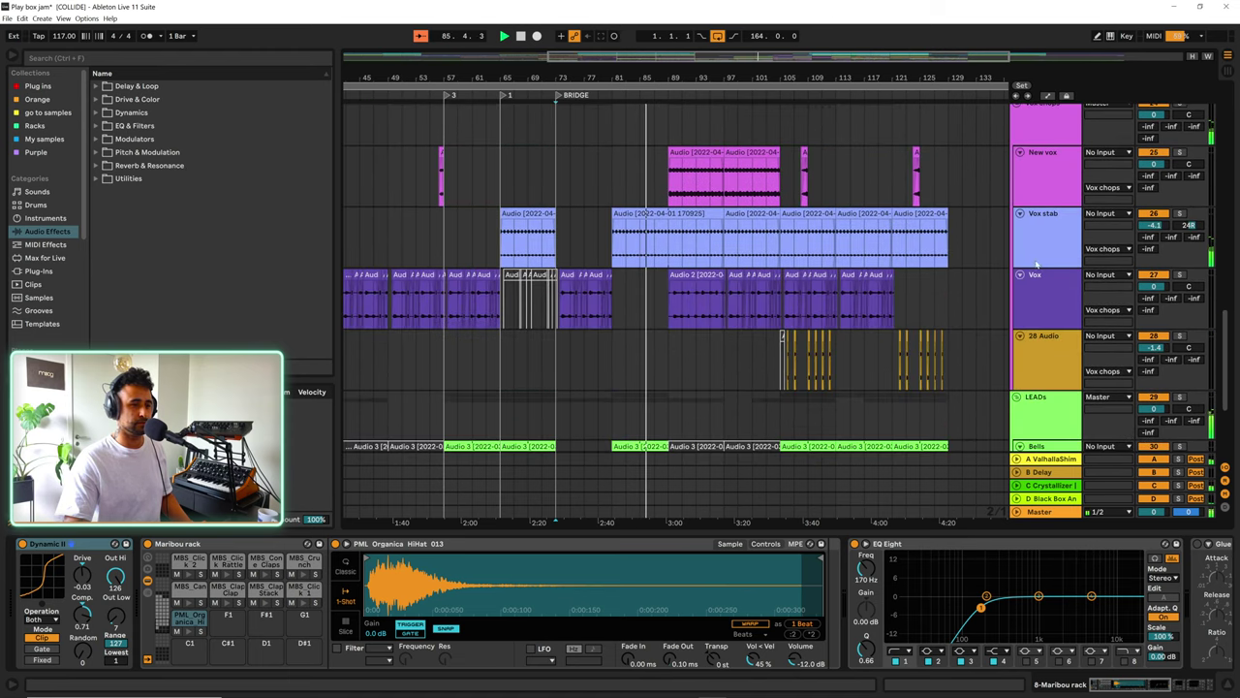
pyautogui.click(1040, 242)
pyautogui.scroll(-2, 1040, 242)
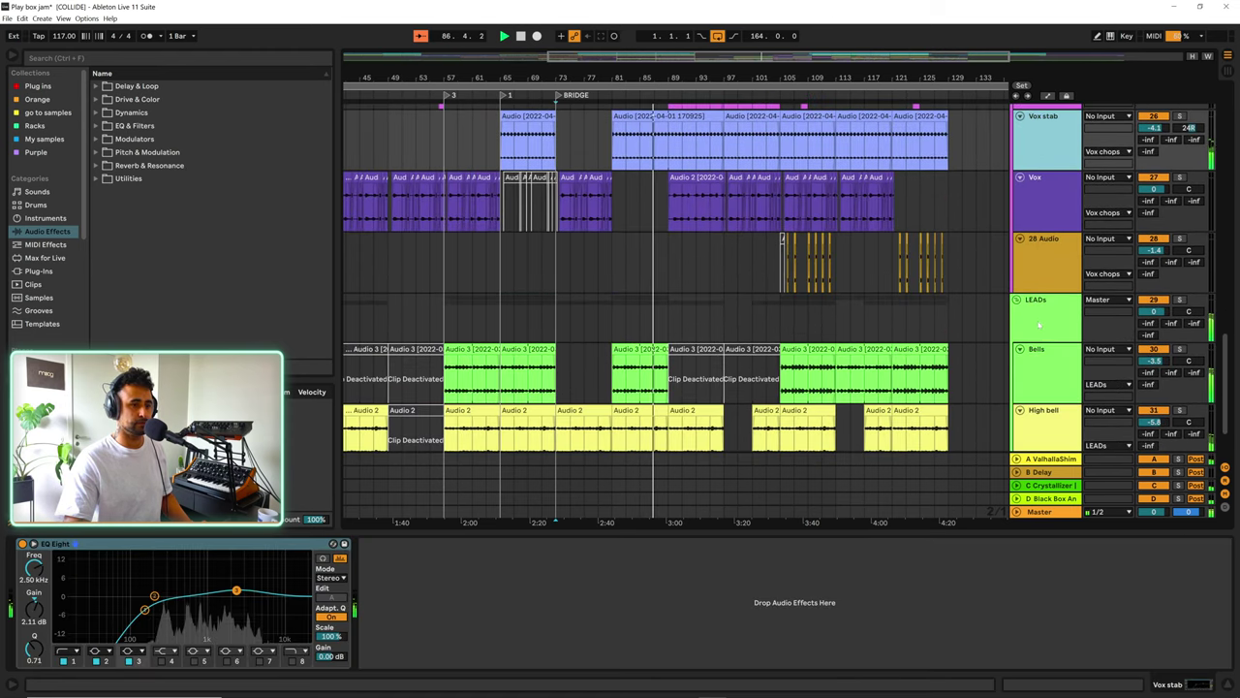
# - Show the effects on the Bells and High bell tracks in the LEADs group
pyautogui.click(1043, 377)
pyautogui.scroll(-2, 1044, 378)
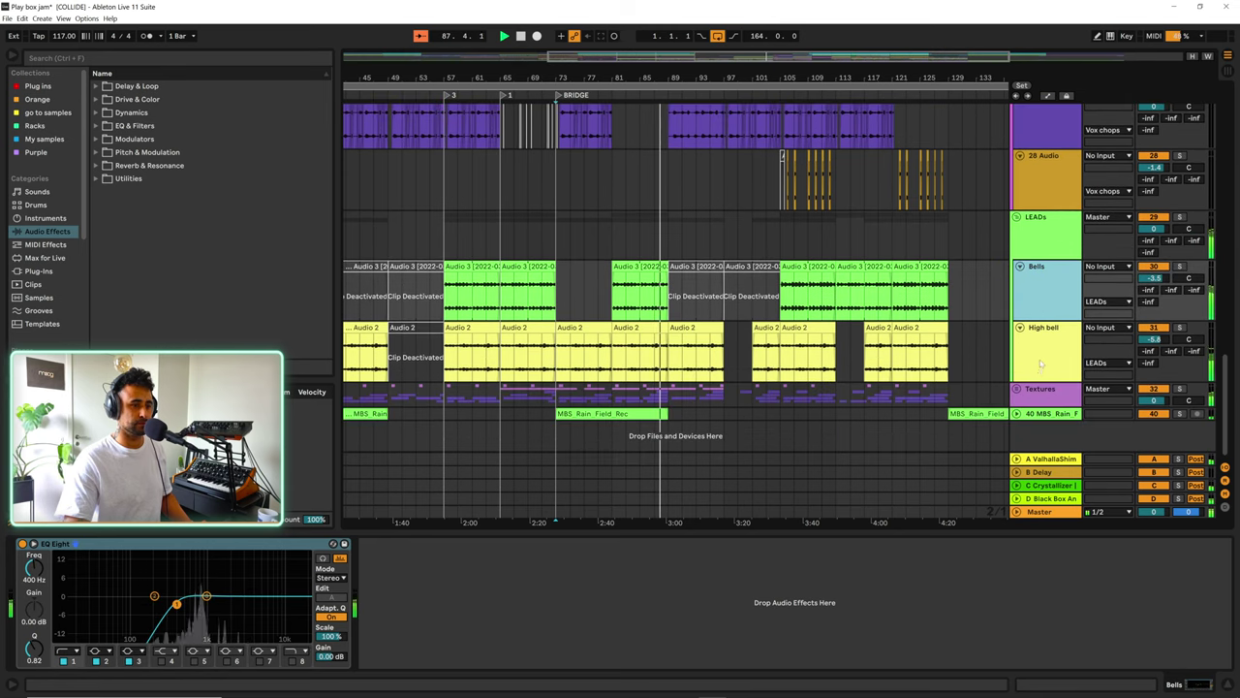
pyautogui.click(1042, 364)
# - Unfold the Textures group and examine its clips, including the nested Waves tracks
pyautogui.click(1019, 387)
pyautogui.scroll(-5, 1025, 385)
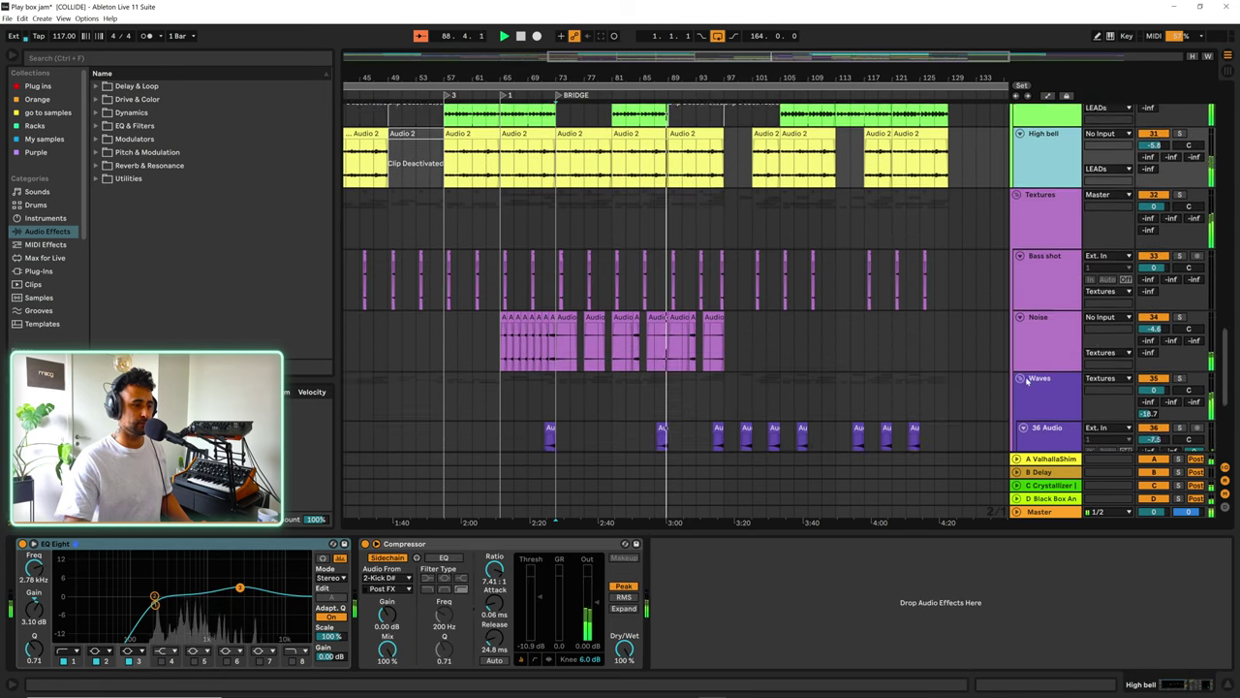
pyautogui.scroll(-1, 1022, 356)
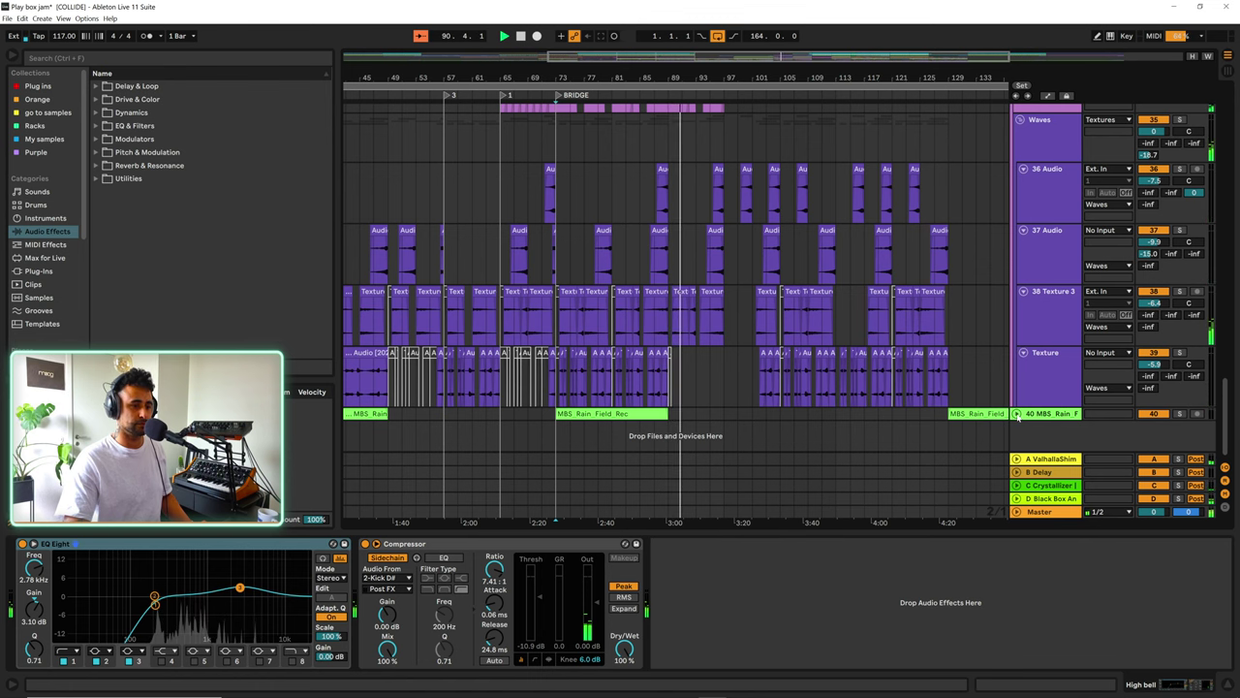
pyautogui.scroll(-1, 1027, 407)
# - Review the tracks from Textures back up to the drum loops during playback, and unfold the Pads group
pyautogui.scroll(3, 1052, 320)
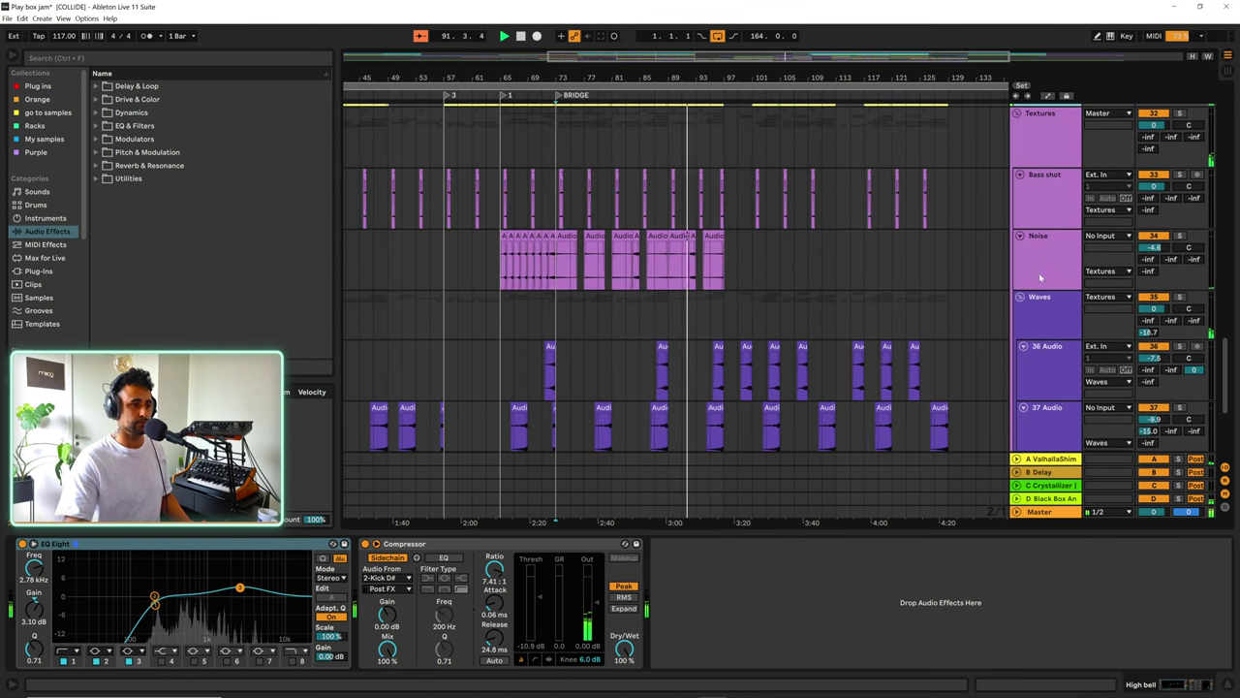
pyautogui.scroll(5, 1052, 308)
pyautogui.scroll(5, 1042, 286)
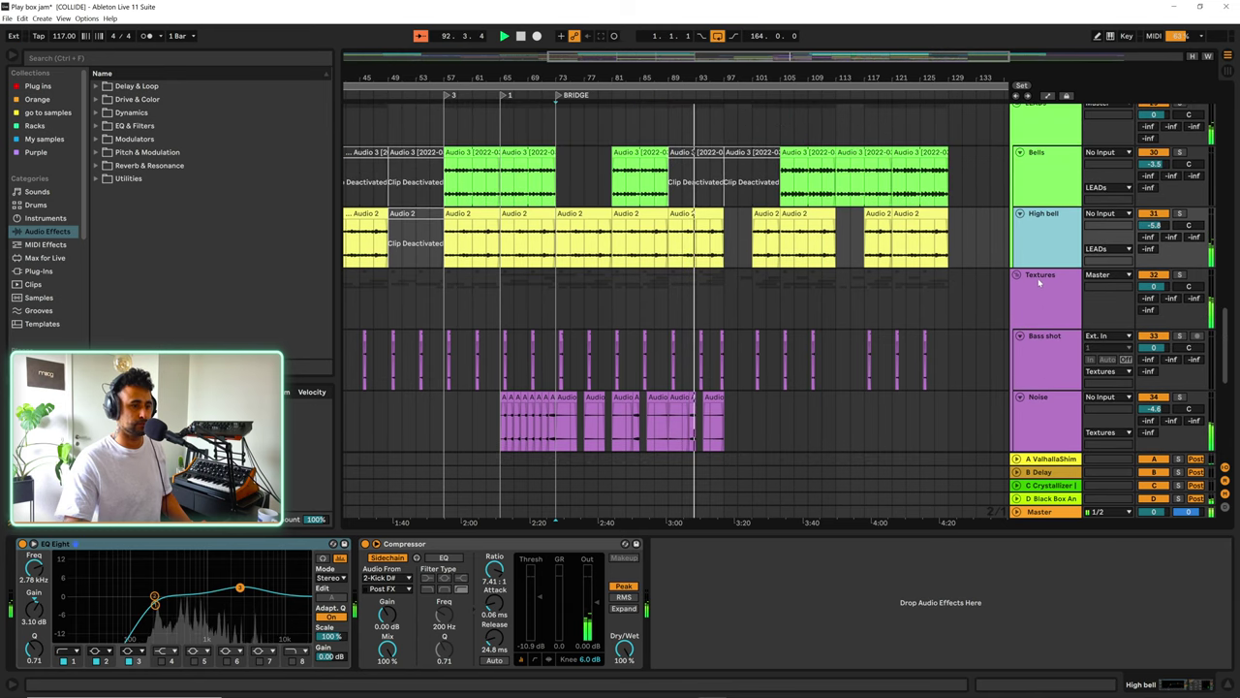
pyautogui.scroll(5, 1048, 274)
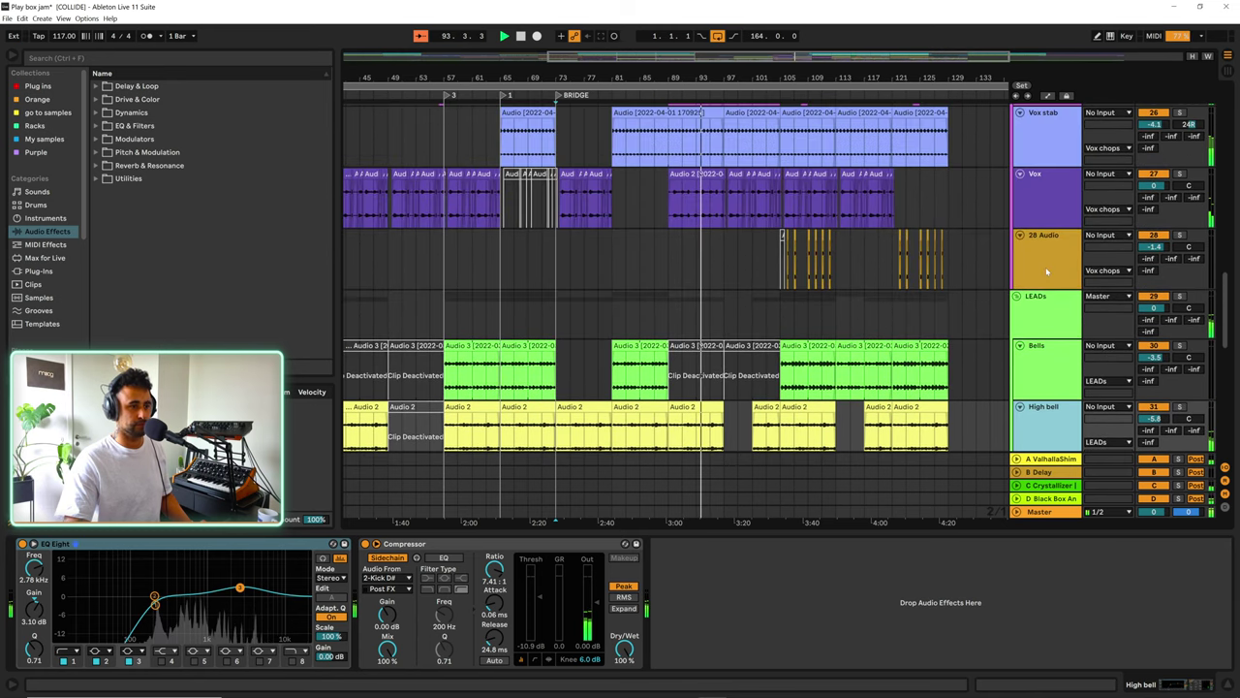
pyautogui.scroll(5, 1050, 274)
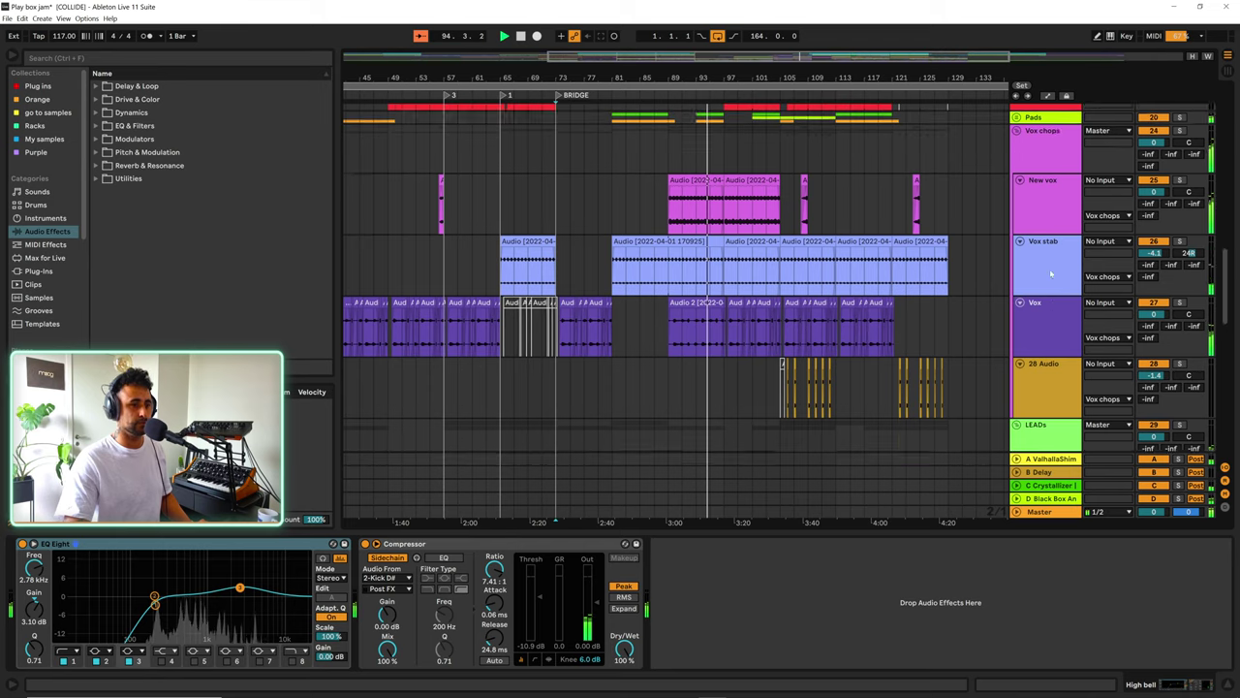
pyautogui.scroll(1, 1046, 278)
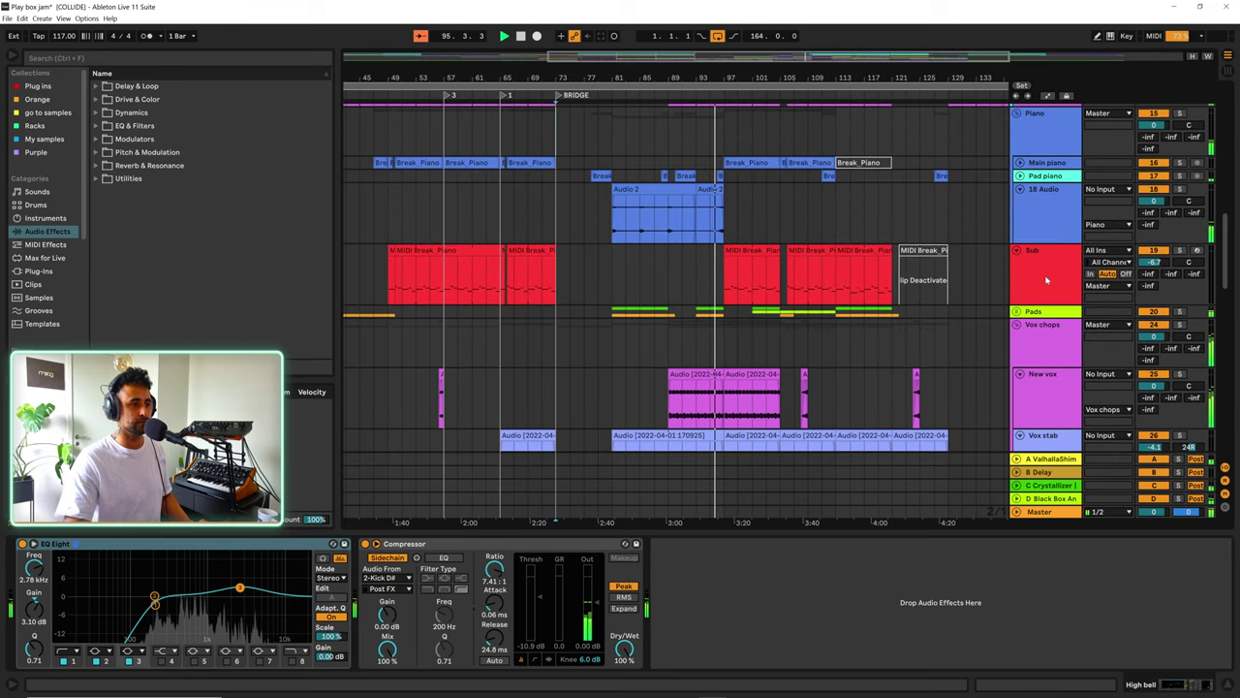
pyautogui.scroll(4, 1047, 275)
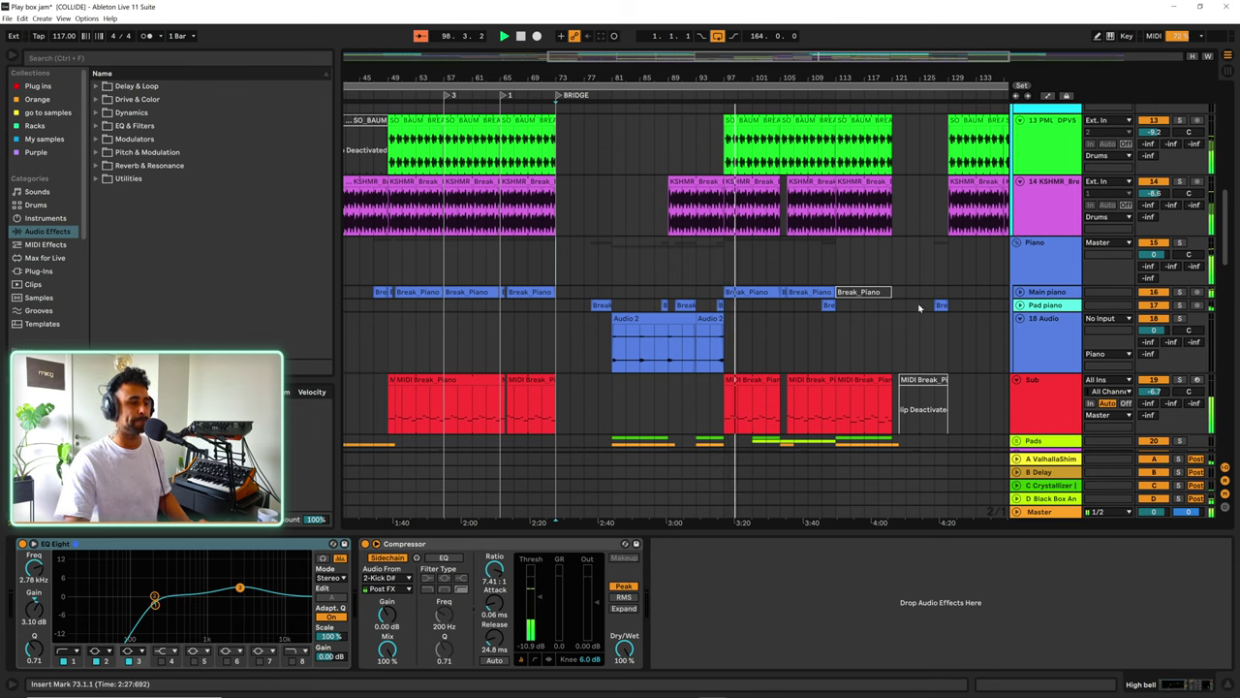
pyautogui.scroll(-5, 936, 304)
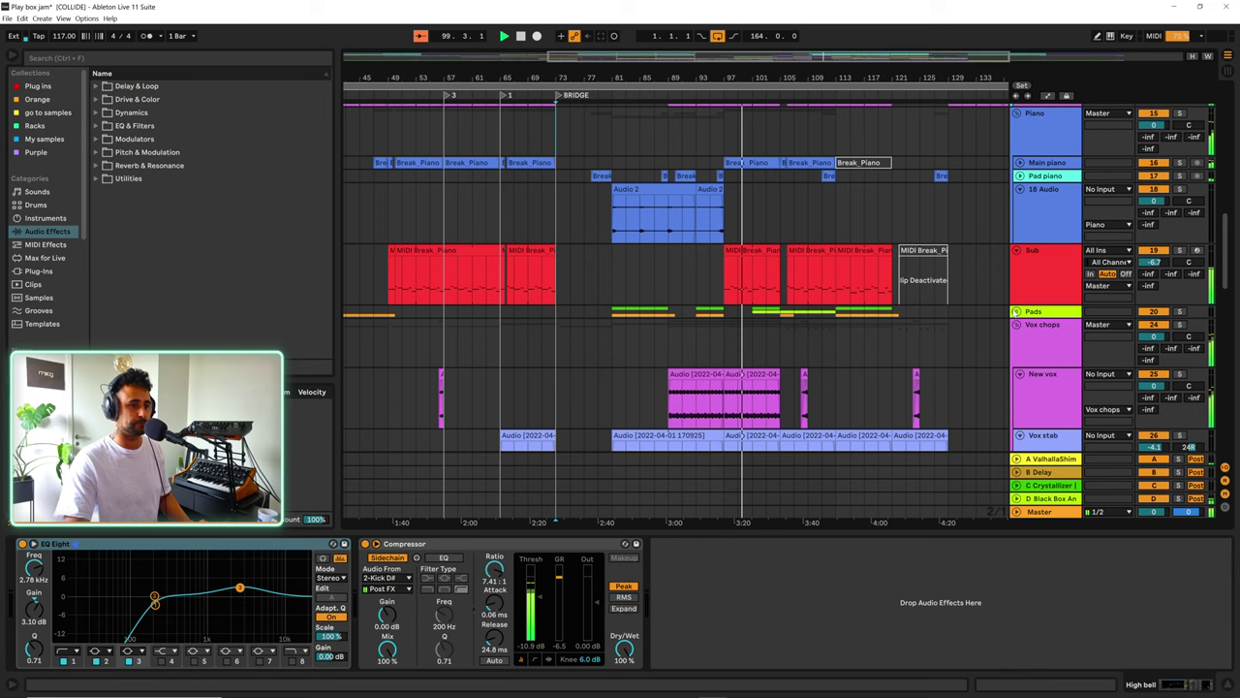
pyautogui.click(1016, 312)
pyautogui.scroll(-3, 936, 320)
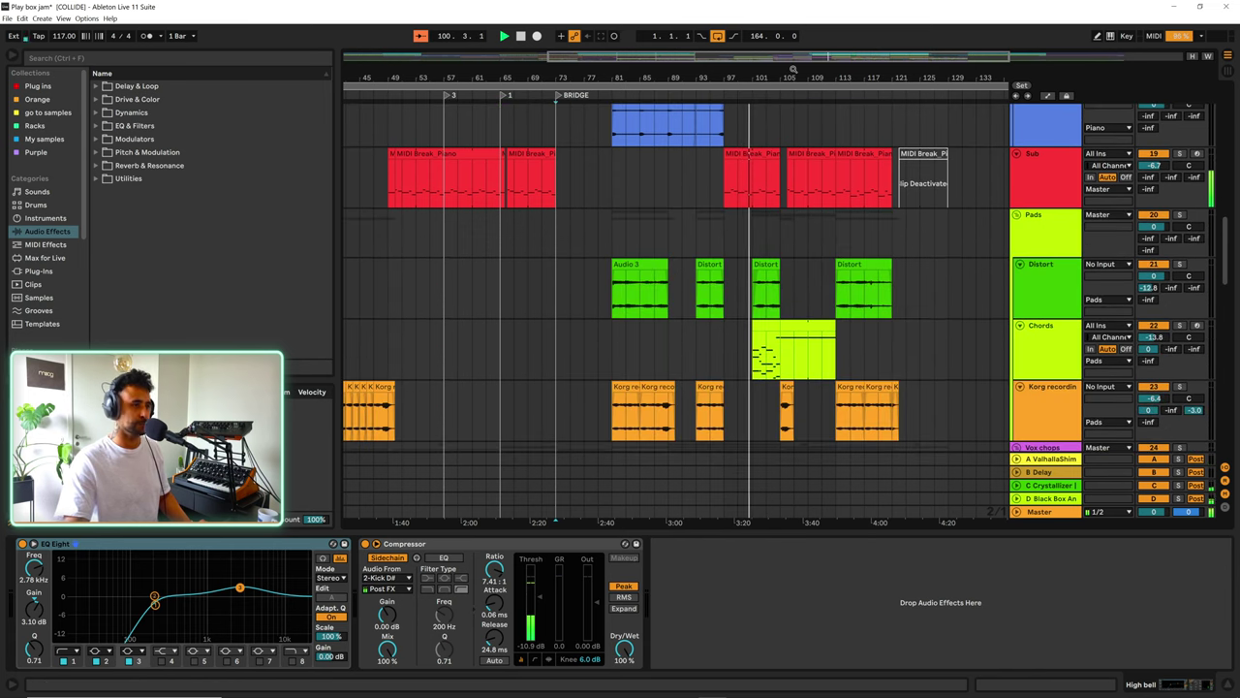
# - Examine the Pads clips around bars 95 to 112 up close and show the Chords track's device chain
pyautogui.moveTo(792, 75); pyautogui.dragTo(789, 210)
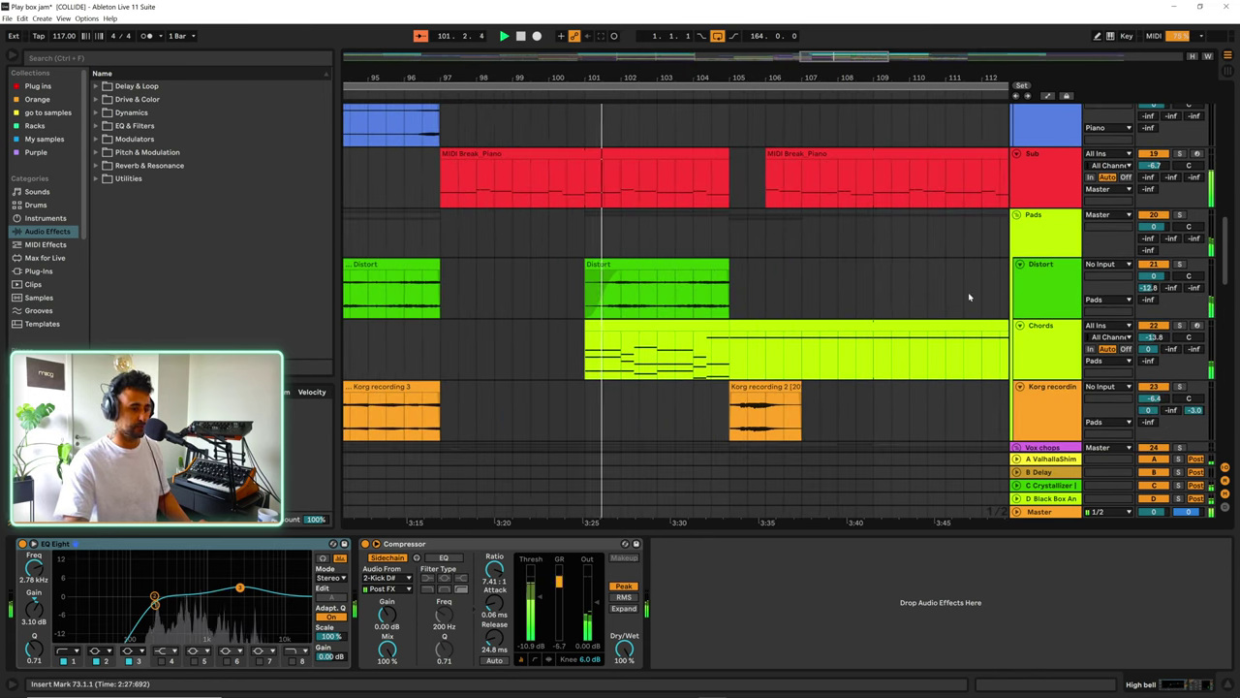
pyautogui.click(951, 368)
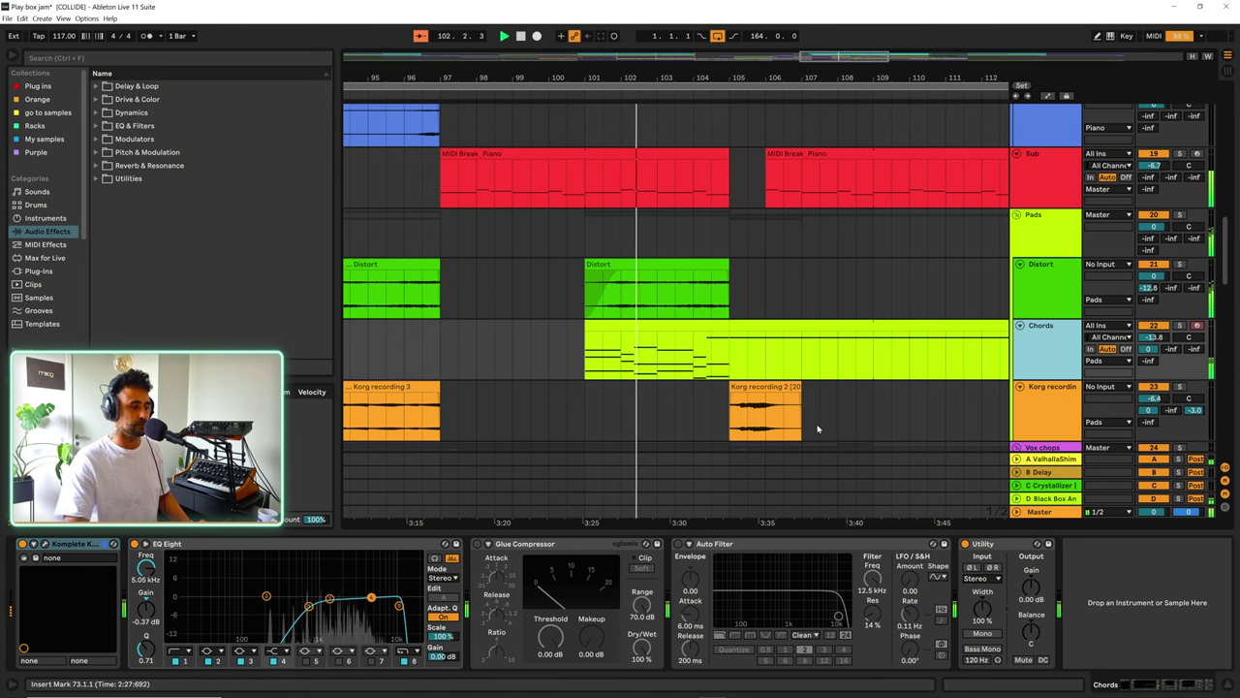
pyautogui.scroll(-1, 844, 375)
pyautogui.scroll(-1, 844, 375)
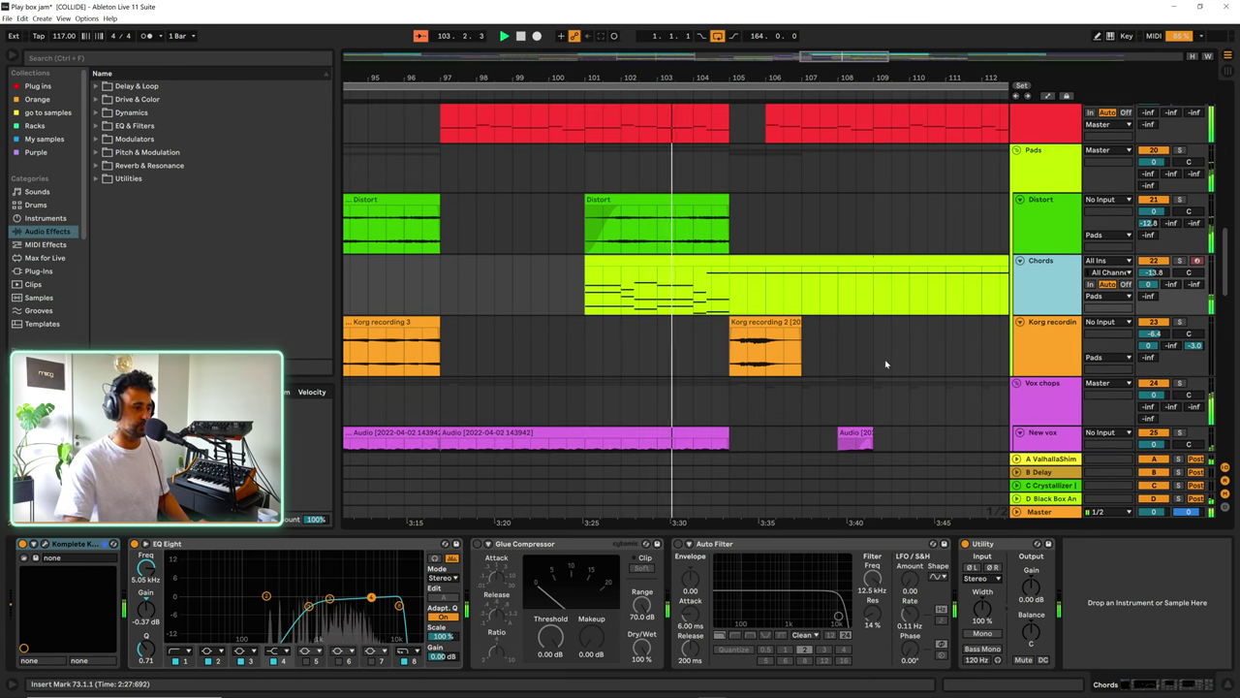
pyautogui.scroll(-1, 895, 312)
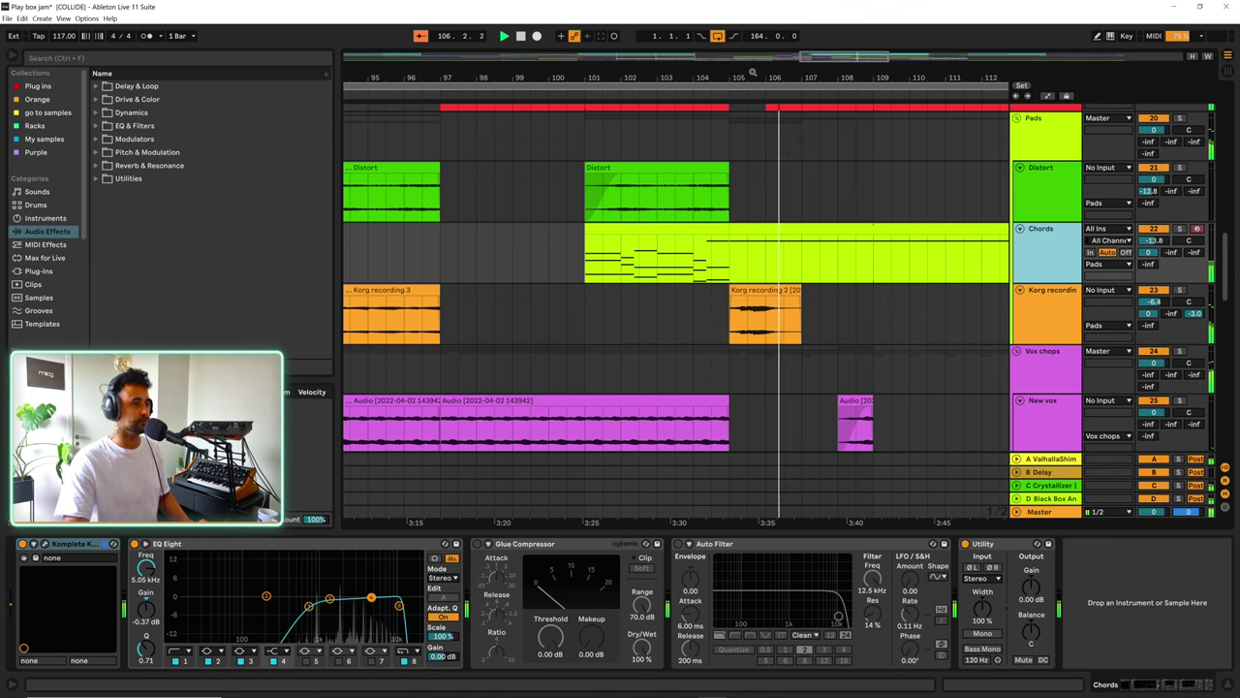
pyautogui.moveTo(755, 76); pyautogui.dragTo(755, 22)
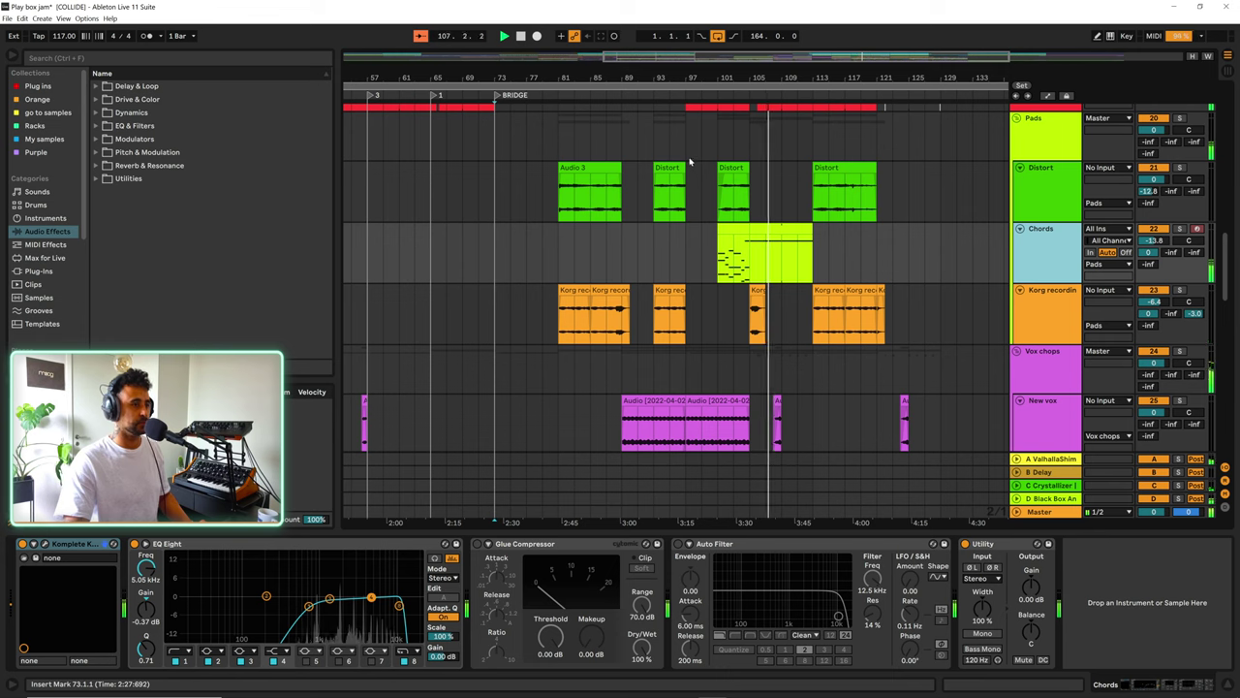
pyautogui.click(1042, 512)
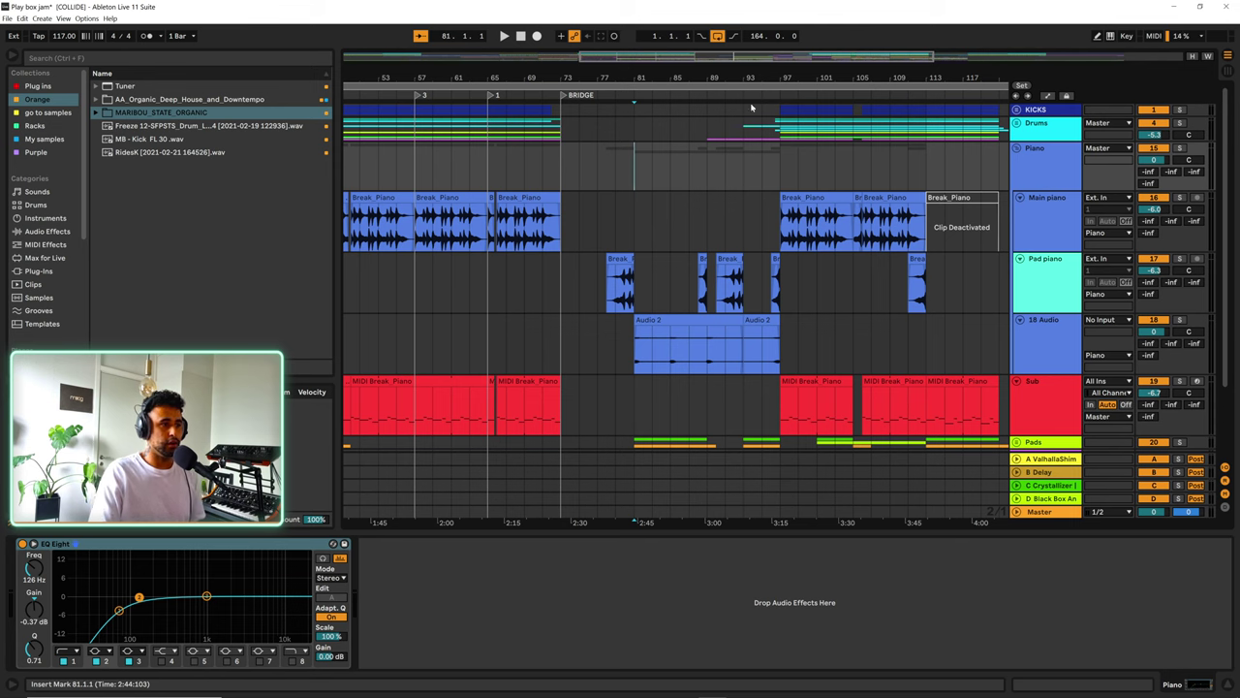
# - Unfold the Textures, LEADs and Vox chops groups with the whole arrangement in view
pyautogui.moveTo(772, 78); pyautogui.dragTo(718, 74)
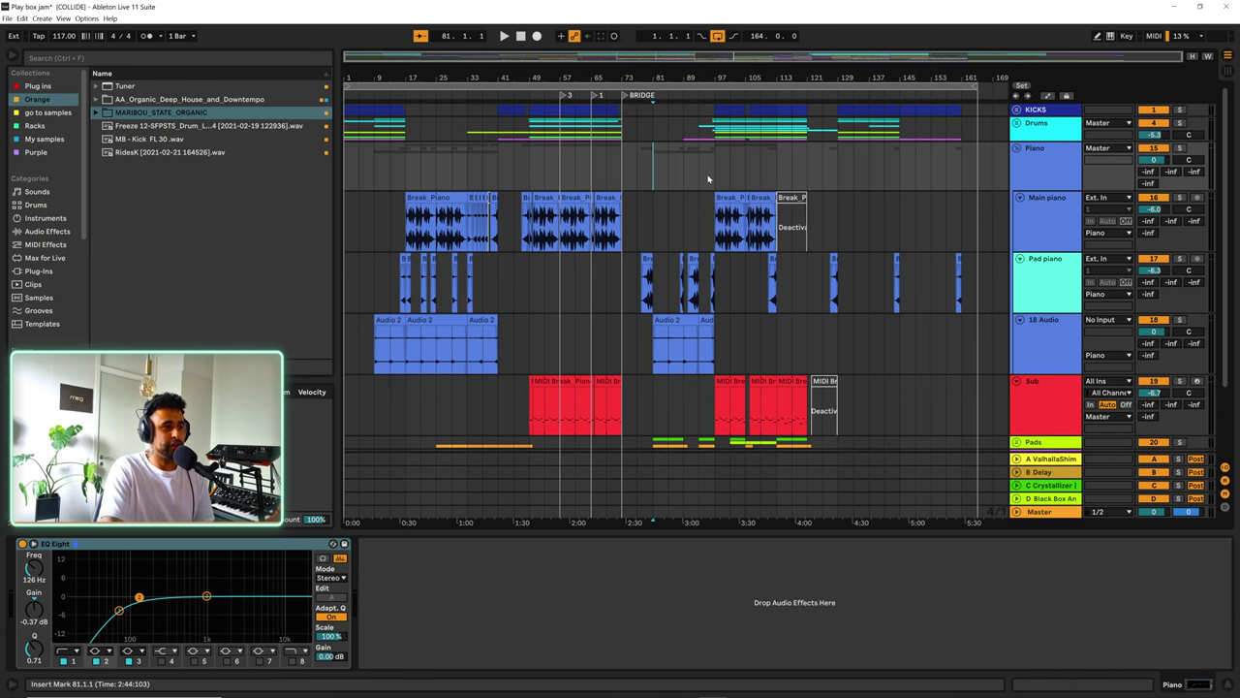
pyautogui.scroll(-3, 681, 159)
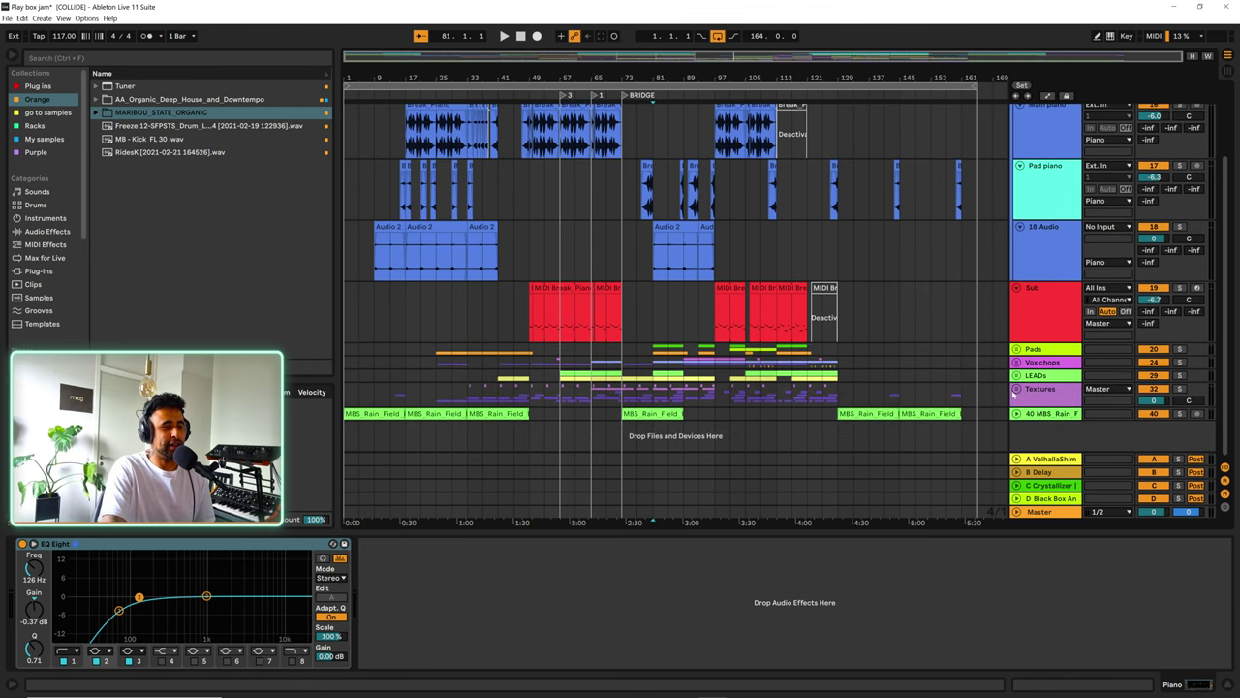
pyautogui.click(1016, 388)
pyautogui.scroll(-7, 1032, 320)
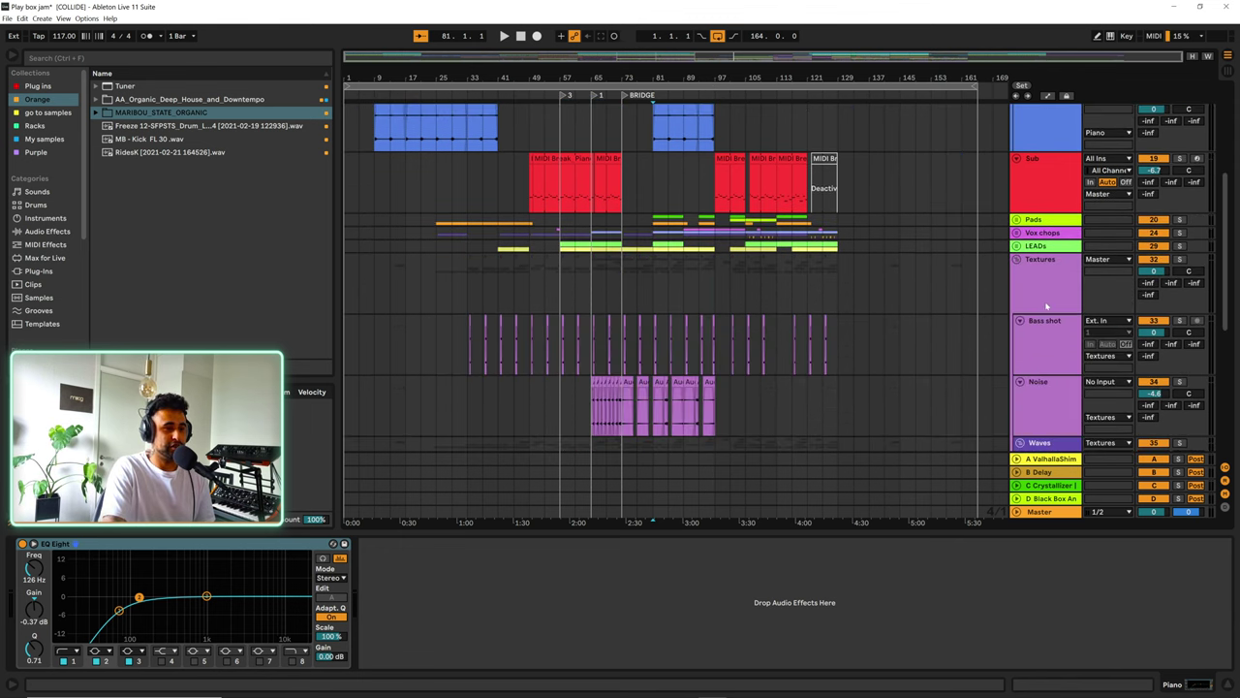
pyautogui.click(1016, 150)
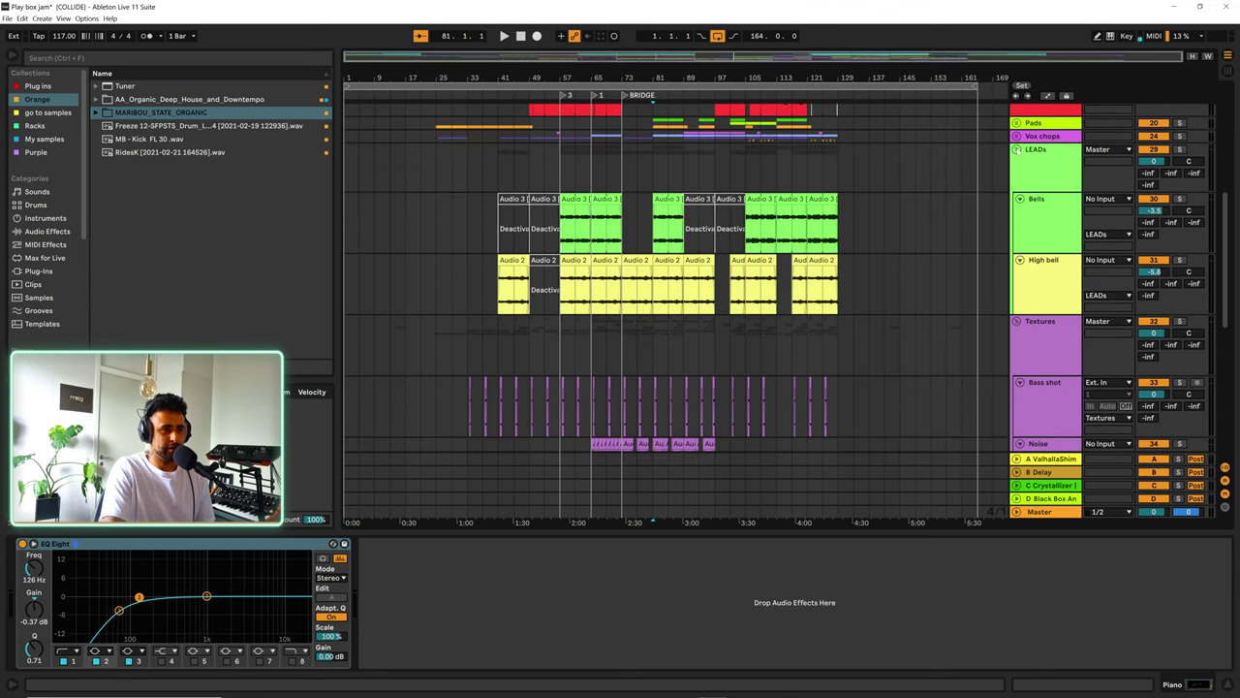
pyautogui.click(1016, 135)
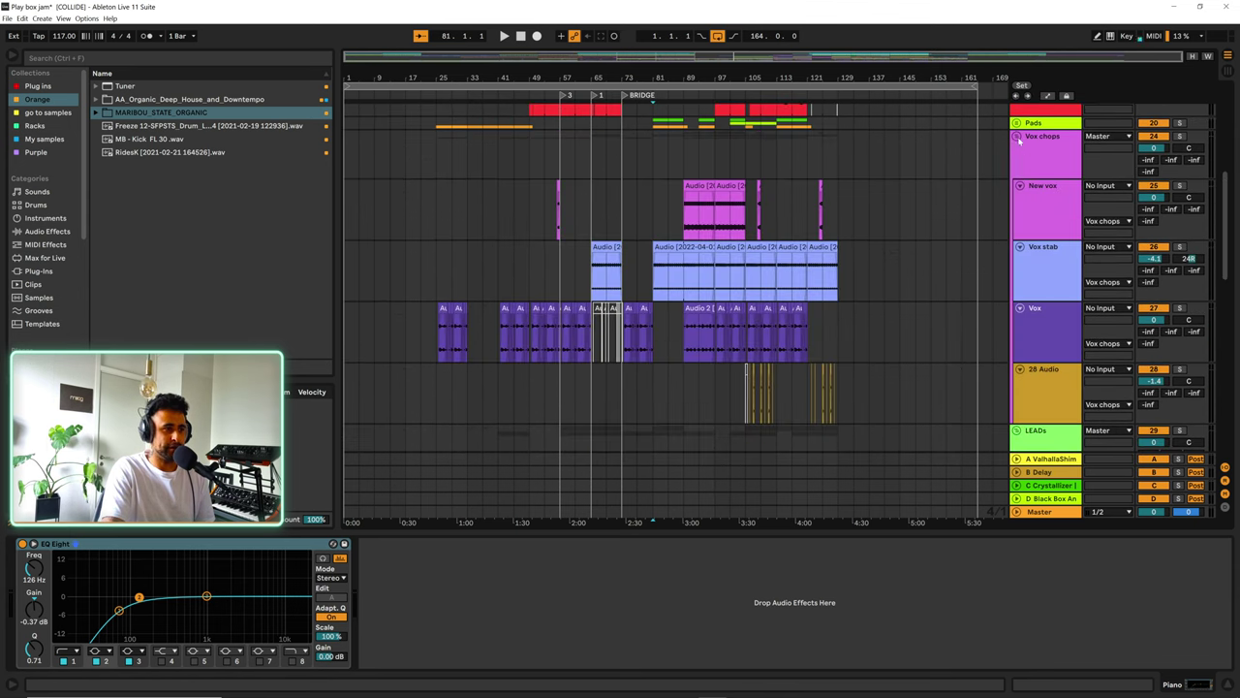
# - Unfold the Pads group and show the devices on the Chords and Korg recording tracks
pyautogui.scroll(-1, 1018, 141)
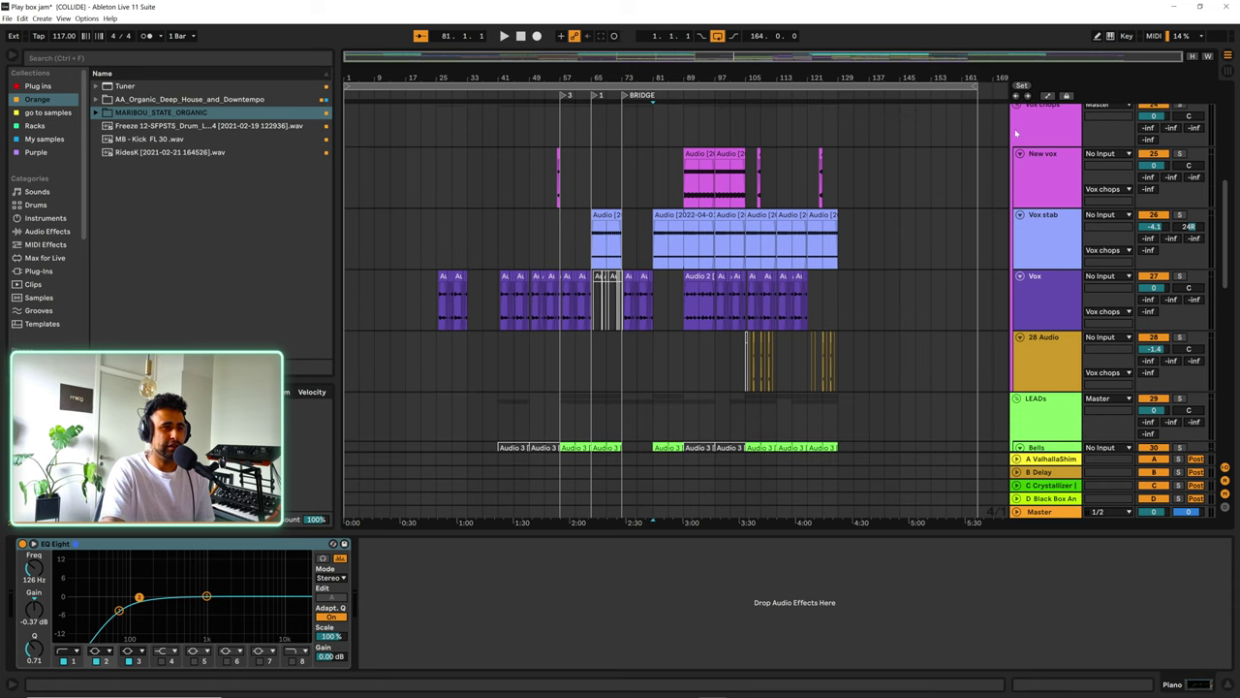
pyautogui.scroll(2, 1017, 136)
pyautogui.click(1017, 156)
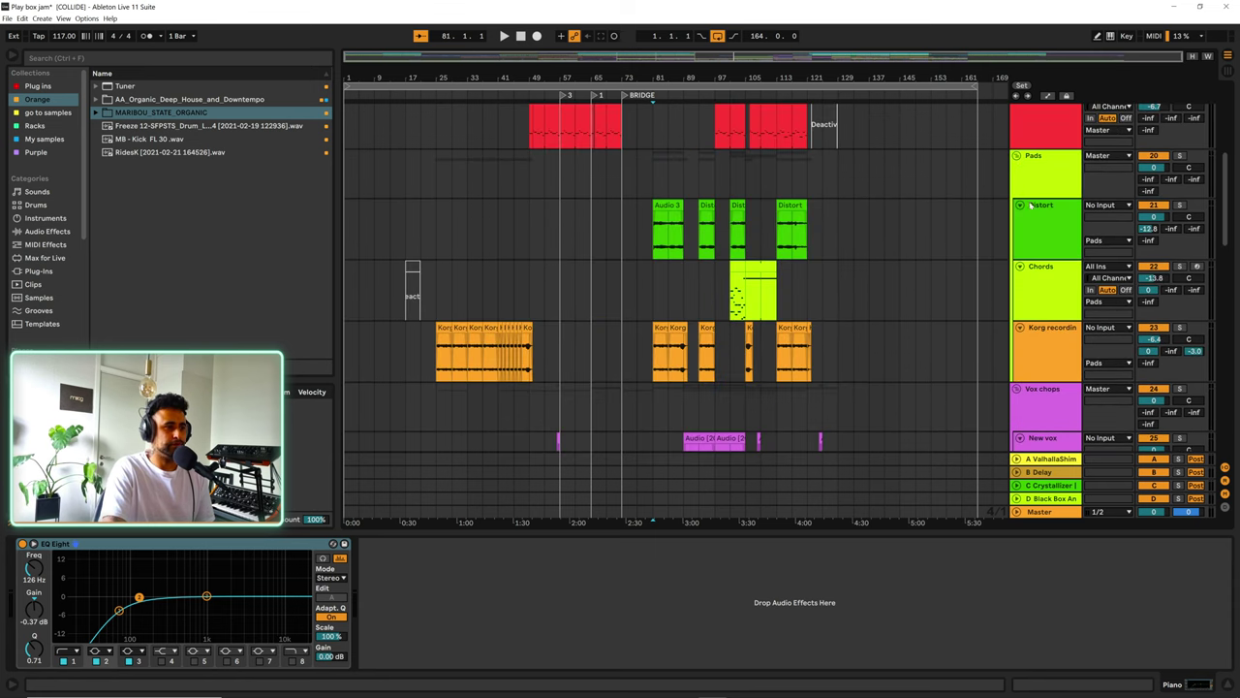
pyautogui.click(1048, 310)
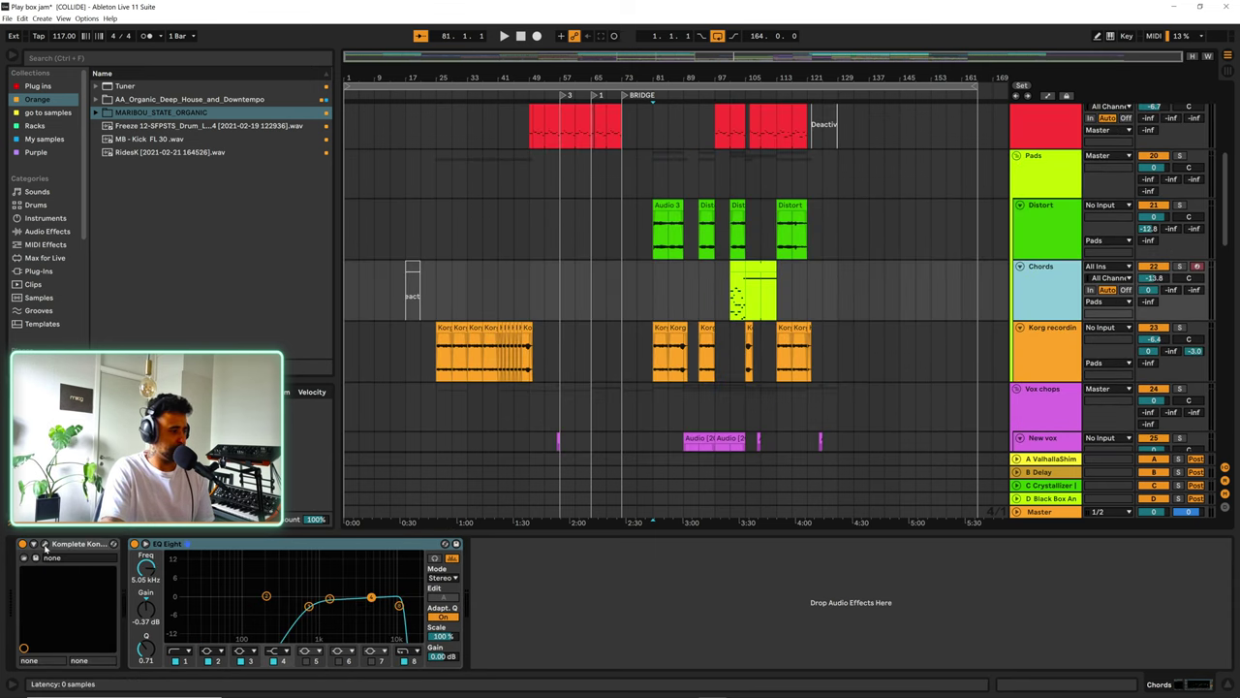
pyautogui.click(45, 545)
pyautogui.click(1045, 296)
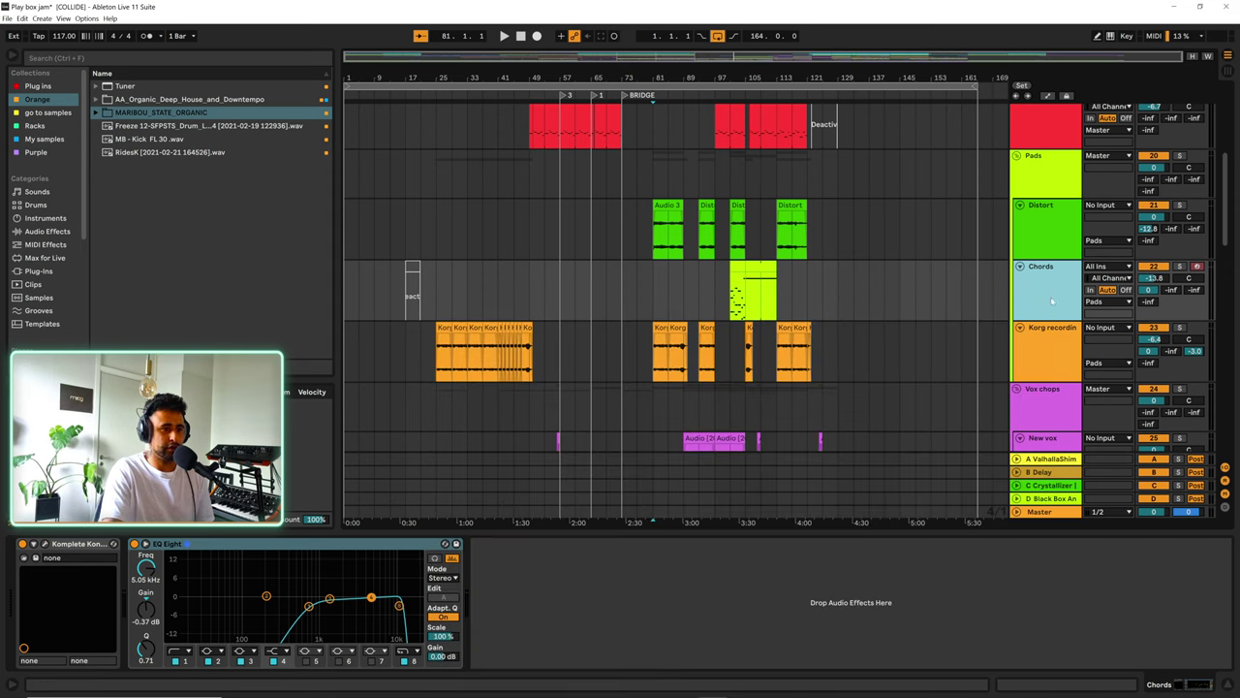
pyautogui.click(1051, 368)
# - Insert a MIDI track directly below the Texture track in the Waves group
pyautogui.scroll(-10, 1050, 377)
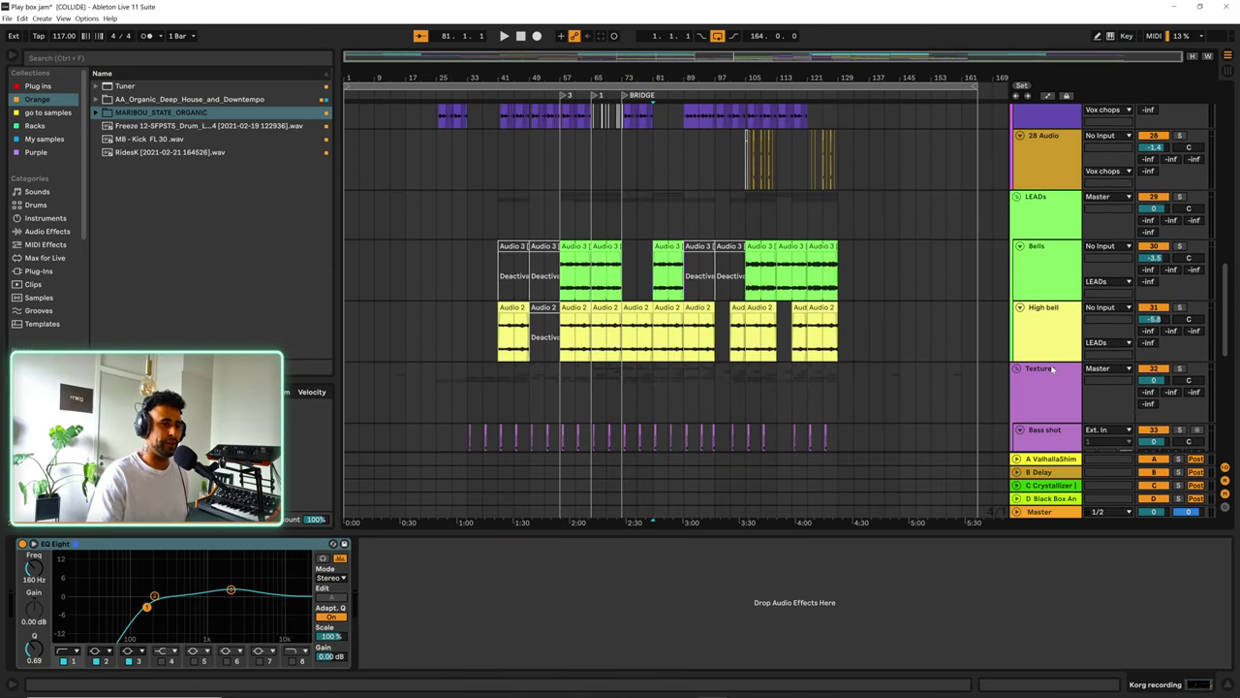
pyautogui.scroll(-6, 1052, 368)
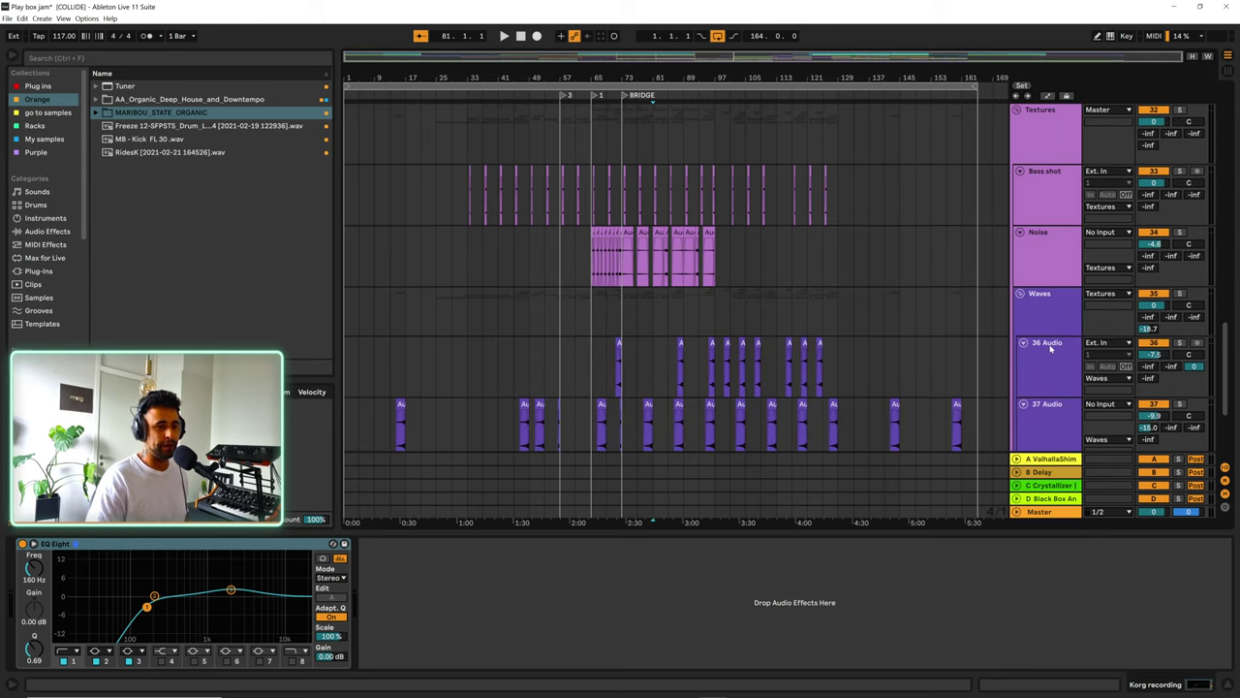
pyautogui.scroll(-2, 1052, 378)
pyautogui.click(1044, 385)
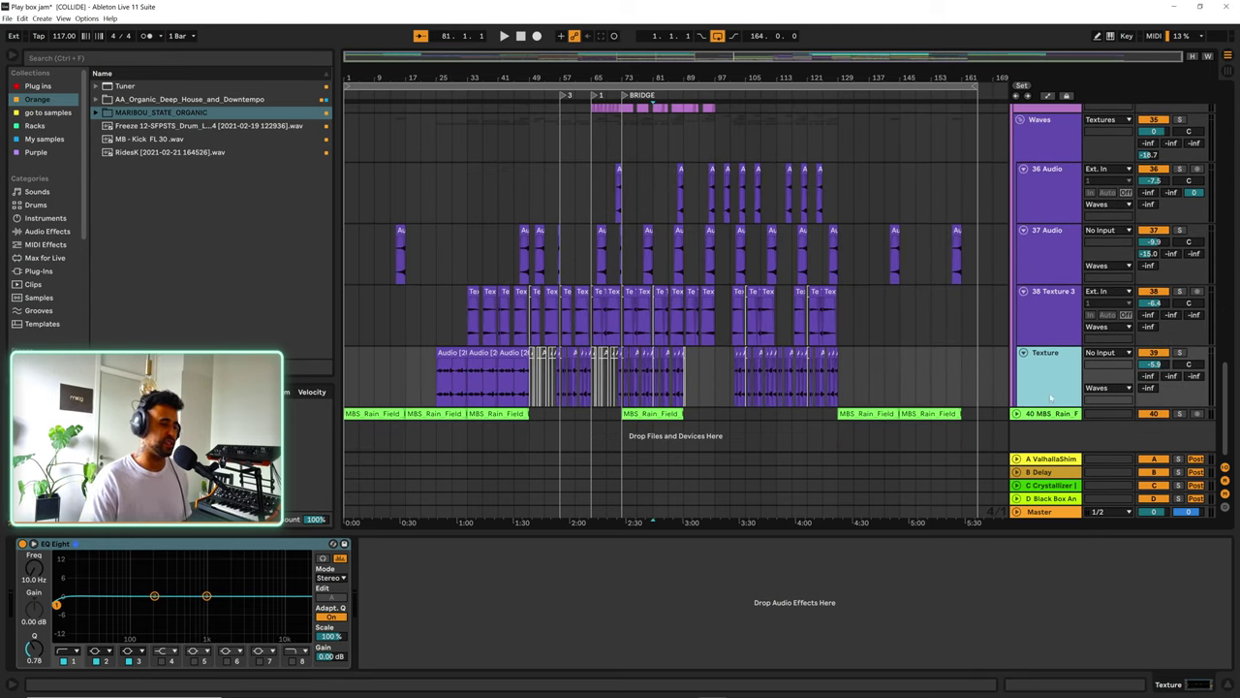
pyautogui.hotkey('ctrl', 'shift', 't')
# - Search all browser results for "kom" and load Komplete Kontrol onto the new MIDI track
pyautogui.click(248, 60)
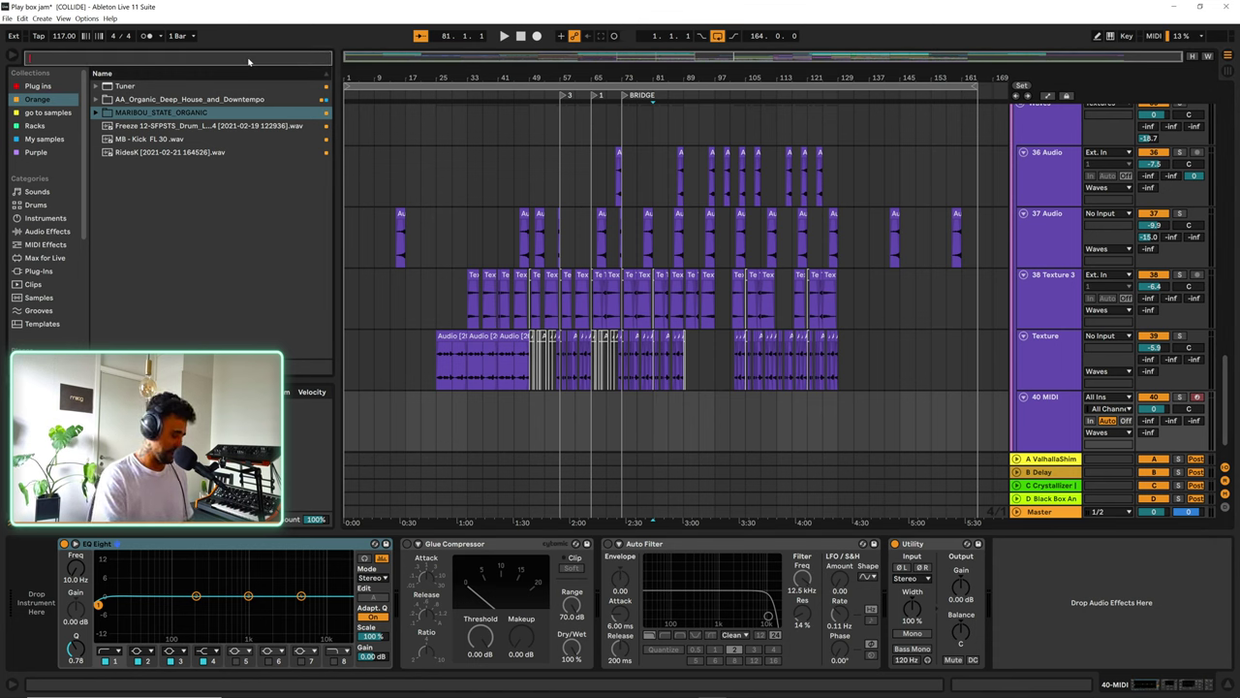
pyautogui.write('komple')
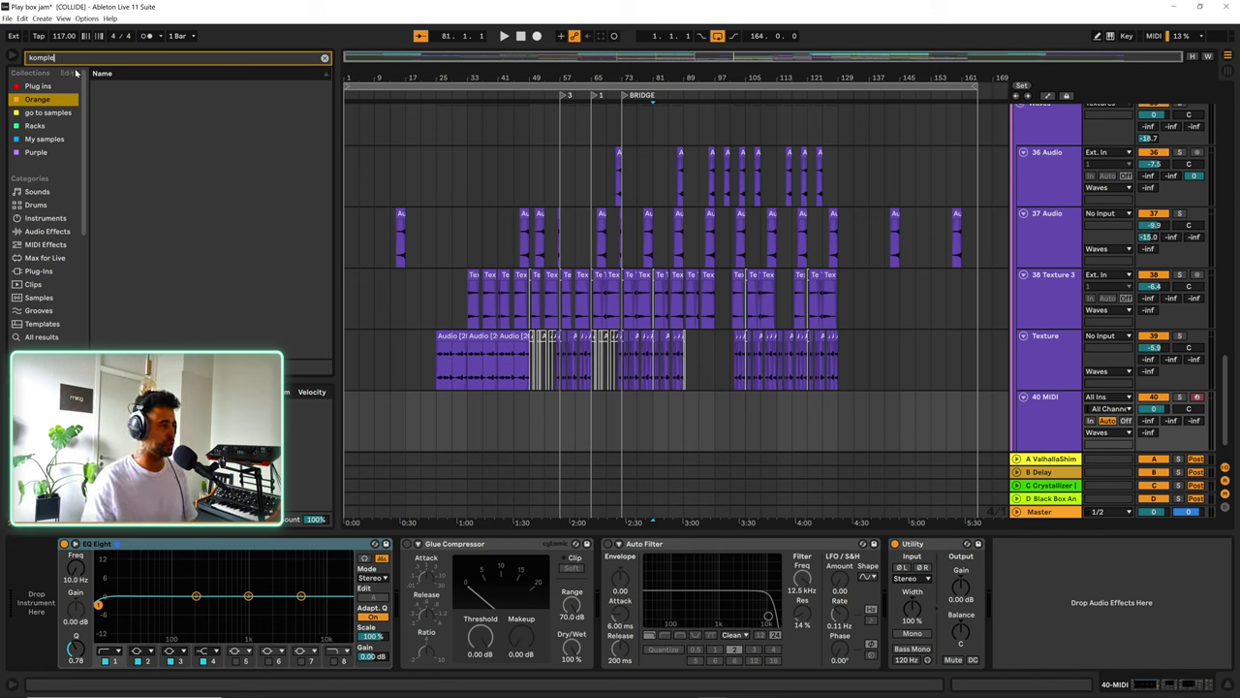
pyautogui.press('BackSpace')
pyautogui.press('BackSpace')
pyautogui.press('BackSpace')
pyautogui.click(44, 337)
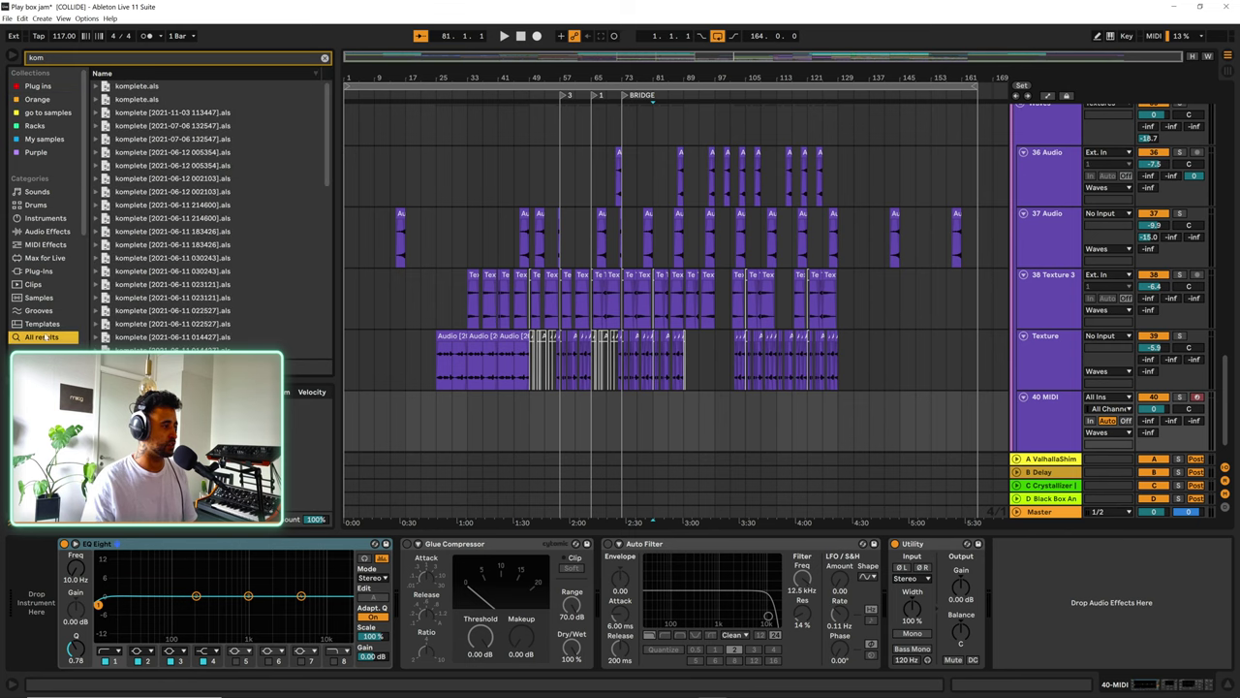
pyautogui.scroll(-15, 161, 117)
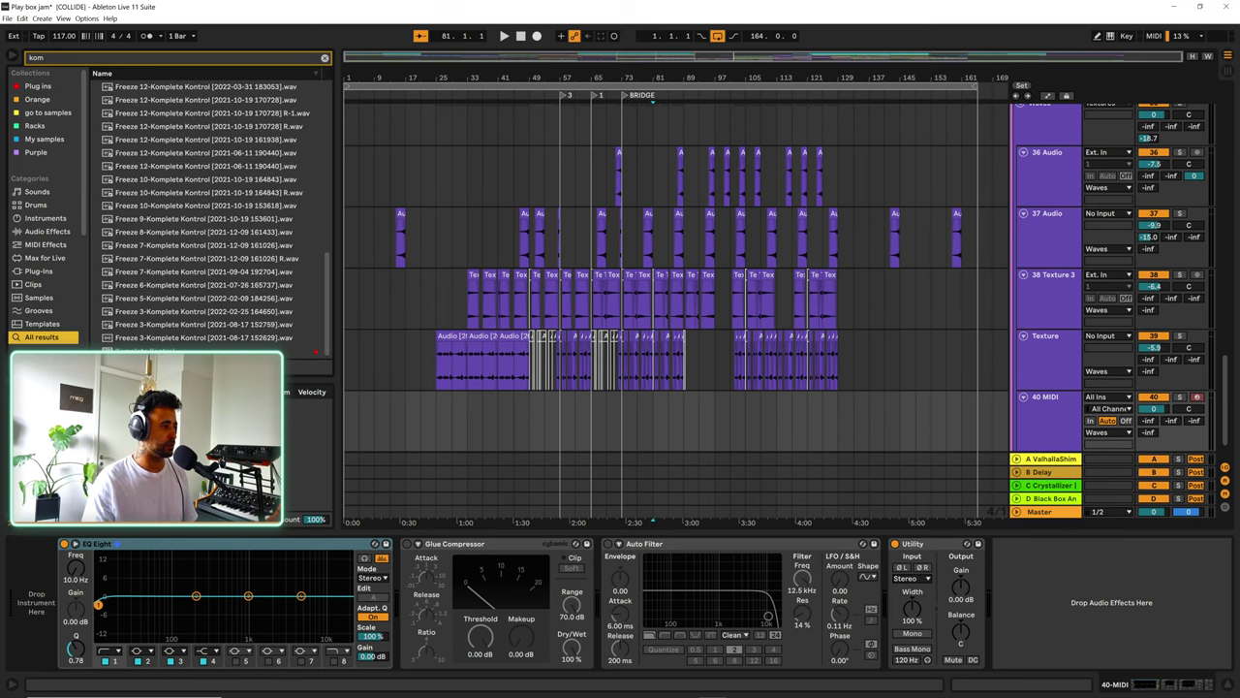
pyautogui.click(147, 351)
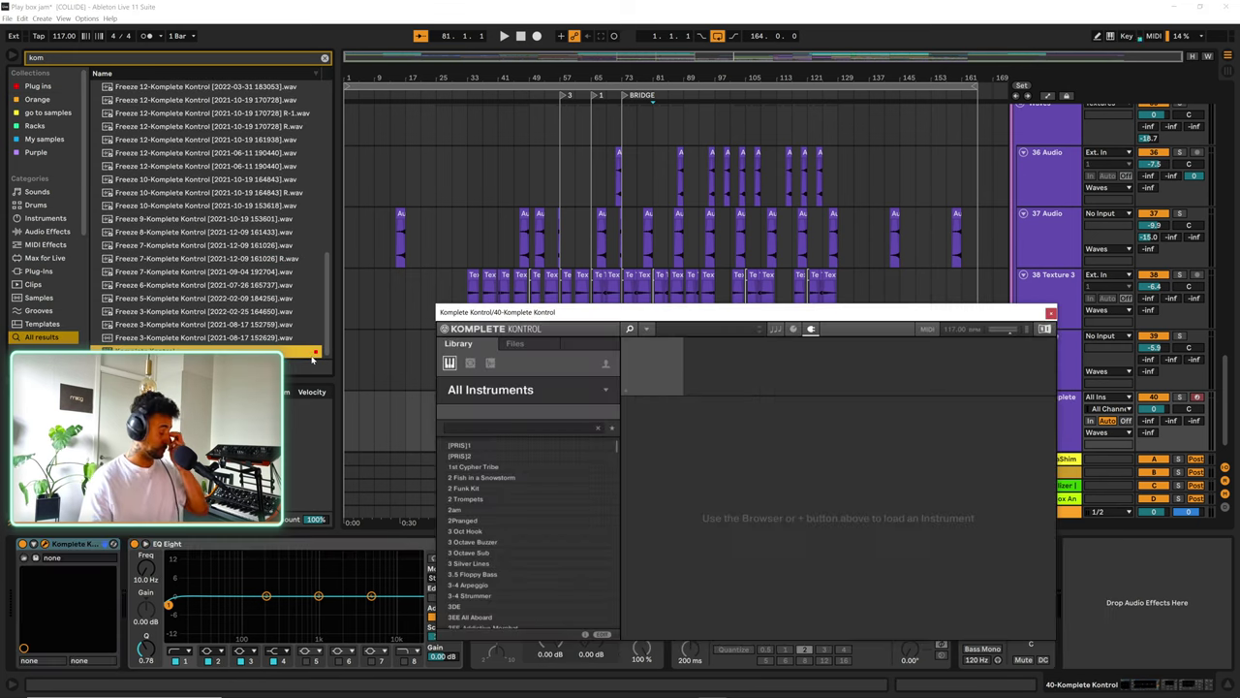
# - Choose Playbox from the Komplete Kontrol instrument library and load its "A Cute Piano" preset
pyautogui.moveTo(655, 315); pyautogui.dragTo(623, 150)
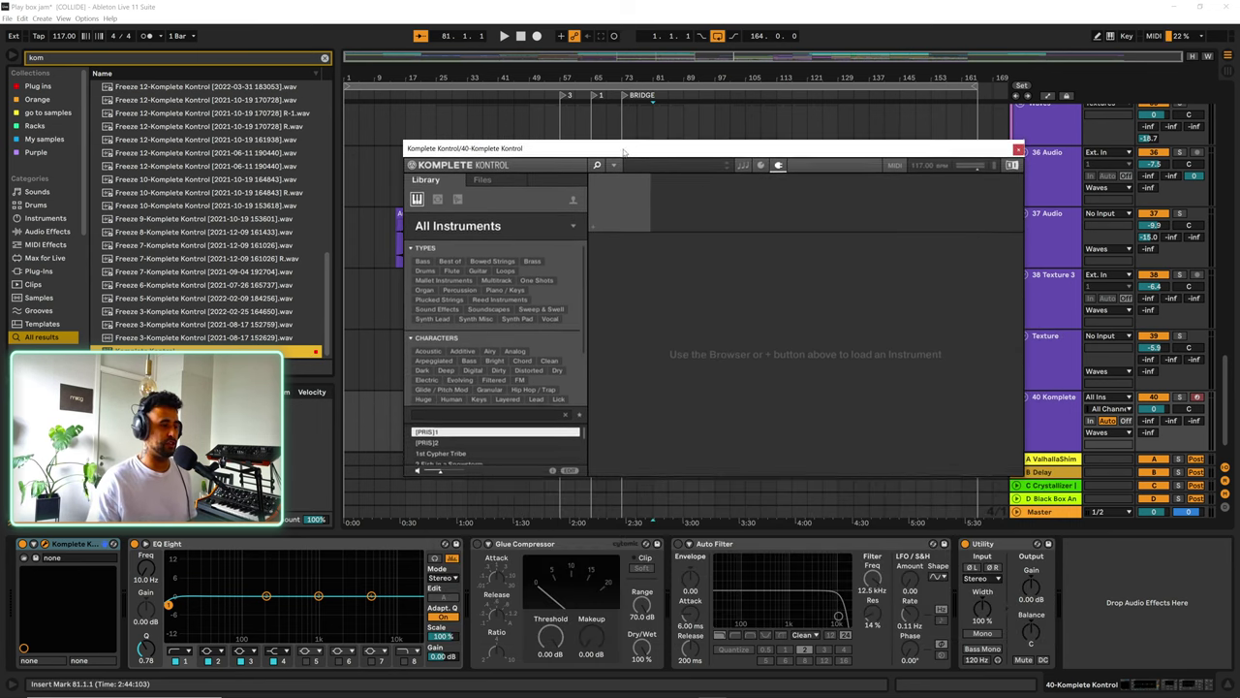
pyautogui.click(572, 227)
pyautogui.scroll(-6, 494, 388)
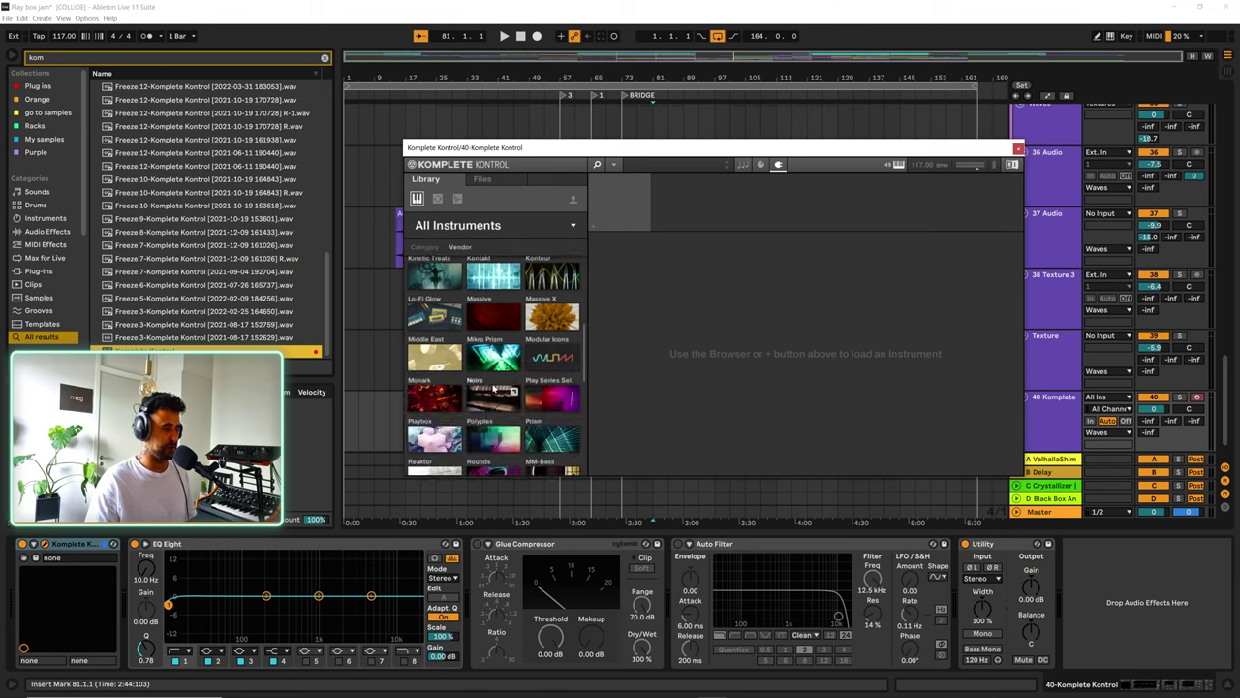
pyautogui.scroll(-4, 494, 386)
pyautogui.click(456, 347)
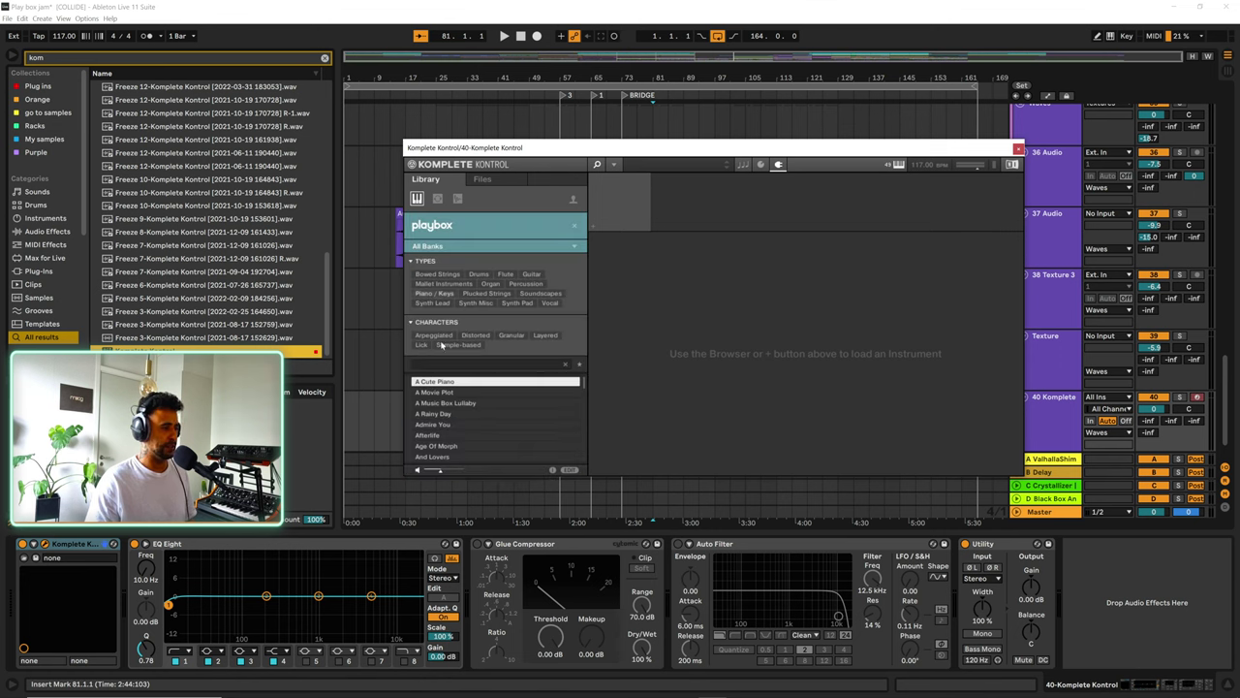
pyautogui.click(435, 381)
pyautogui.doubleClick(435, 381)
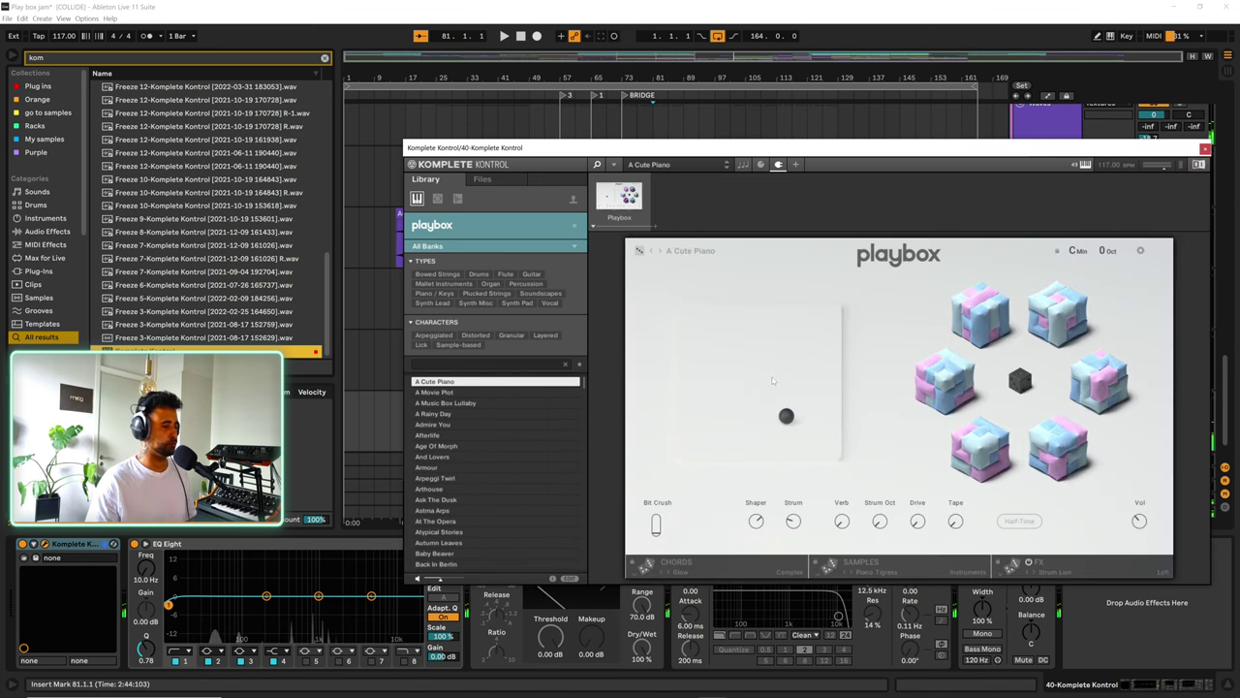
# - Show Playbox's Samples page with its grid of sample cubes, and close the plug-in window
pyautogui.moveTo(848, 152); pyautogui.dragTo(767, 134)
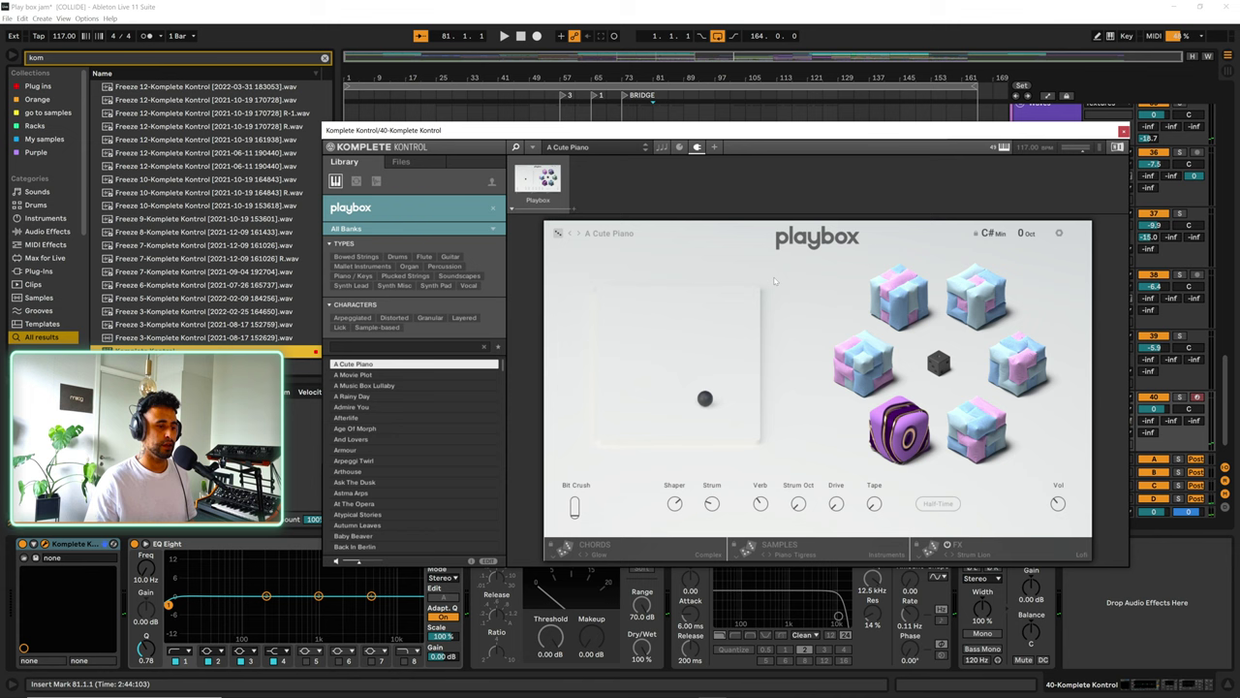
pyautogui.click(826, 543)
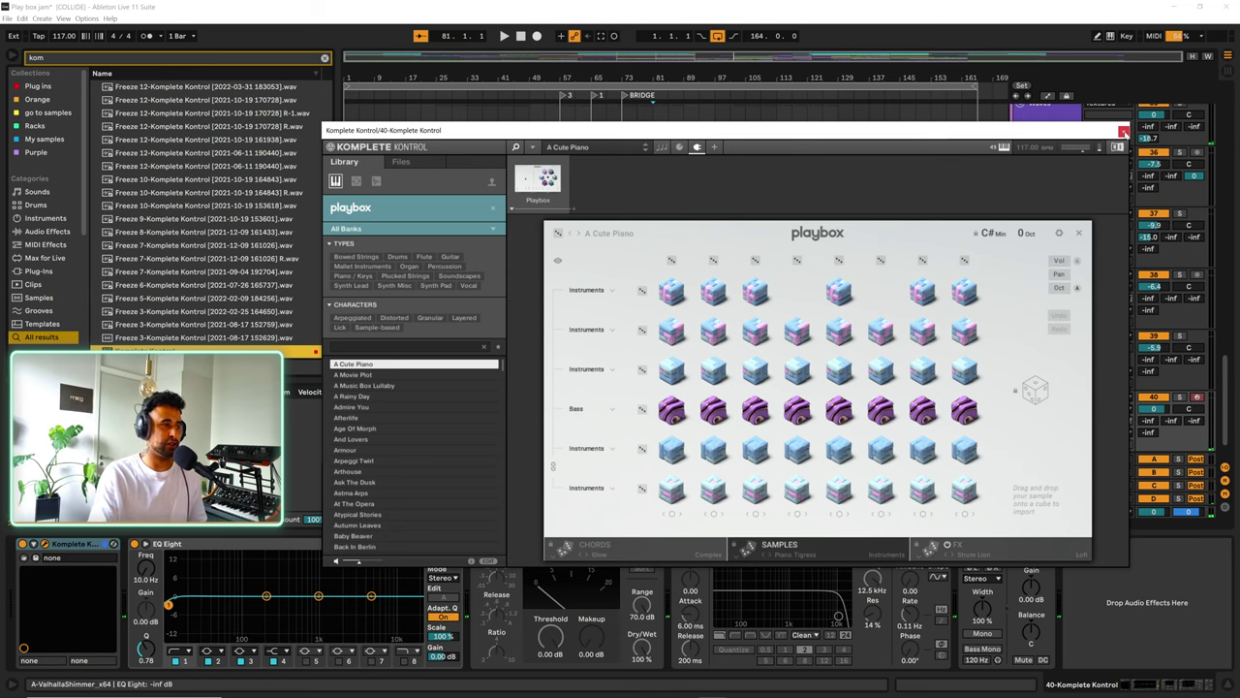
pyautogui.click(1123, 132)
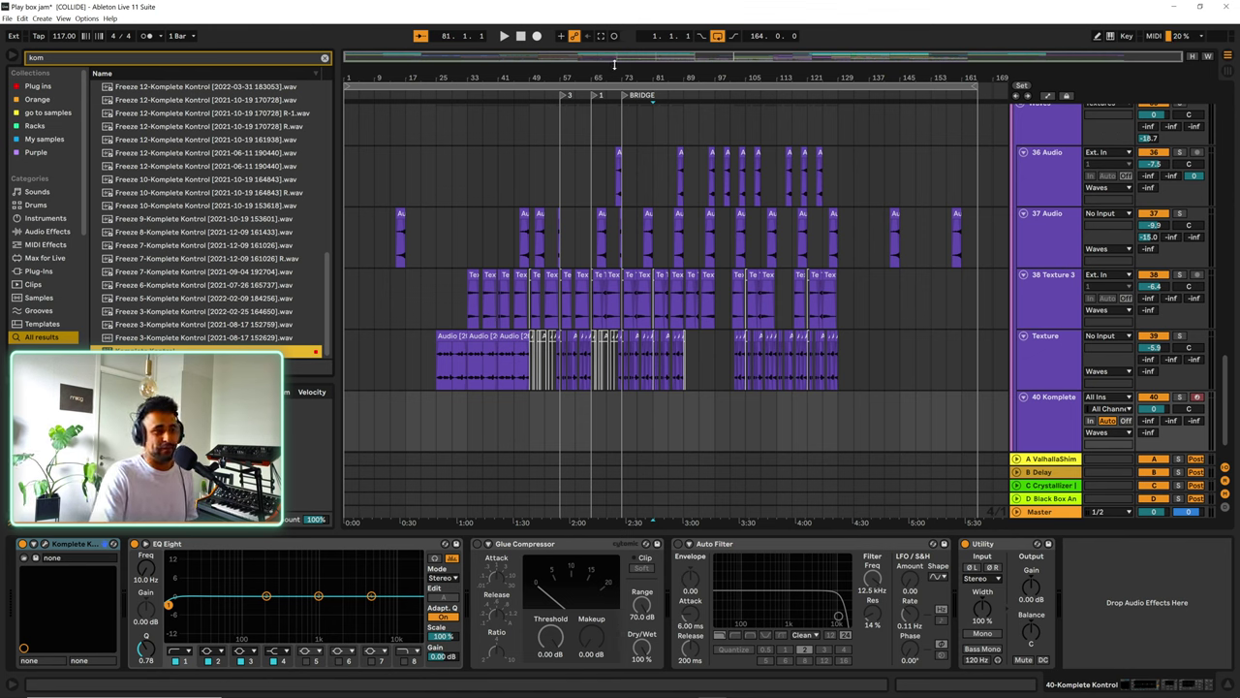
# - Examine the arrangement from the new Komplete Kontrol track up through the Waves, Textures and LEADs clips
pyautogui.scroll(2, 793, 319)
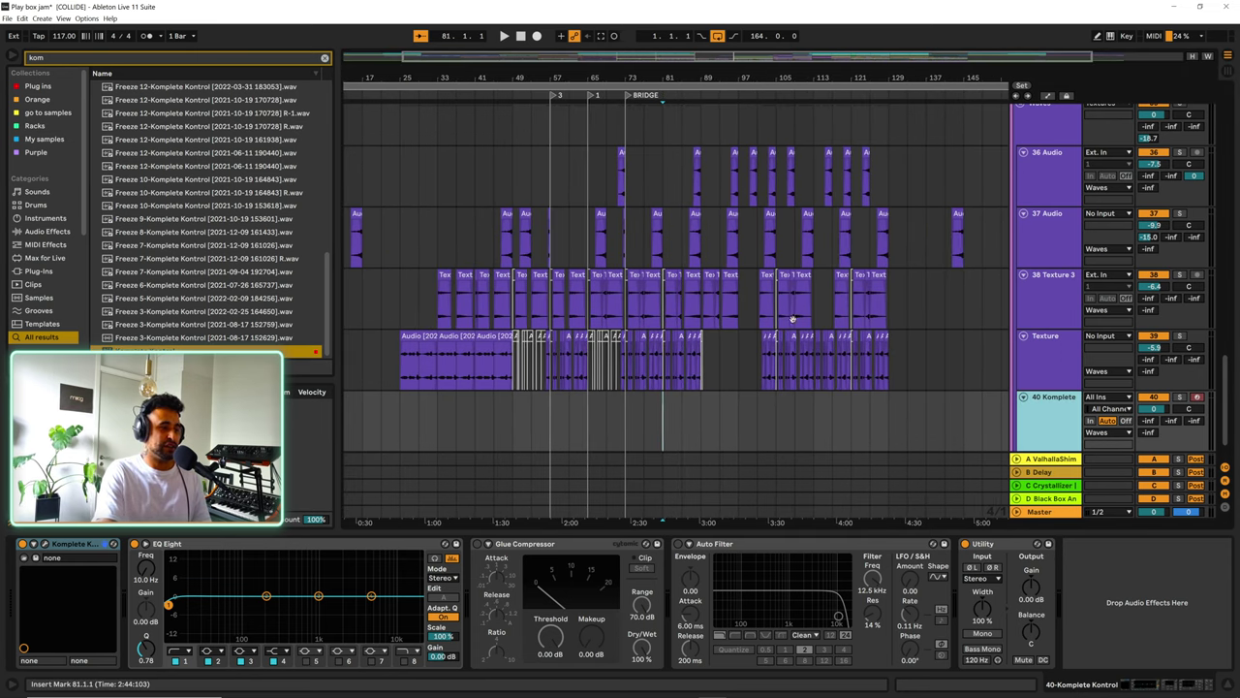
pyautogui.scroll(8, 986, 385)
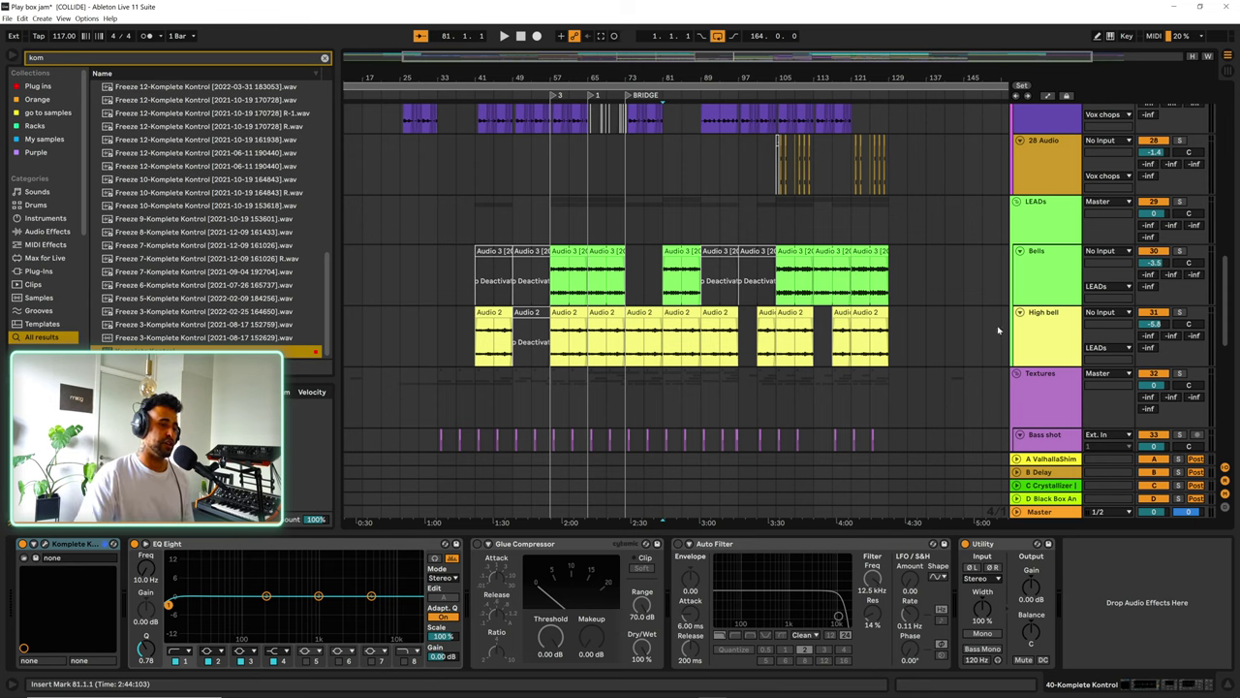
pyautogui.scroll(-4, 995, 352)
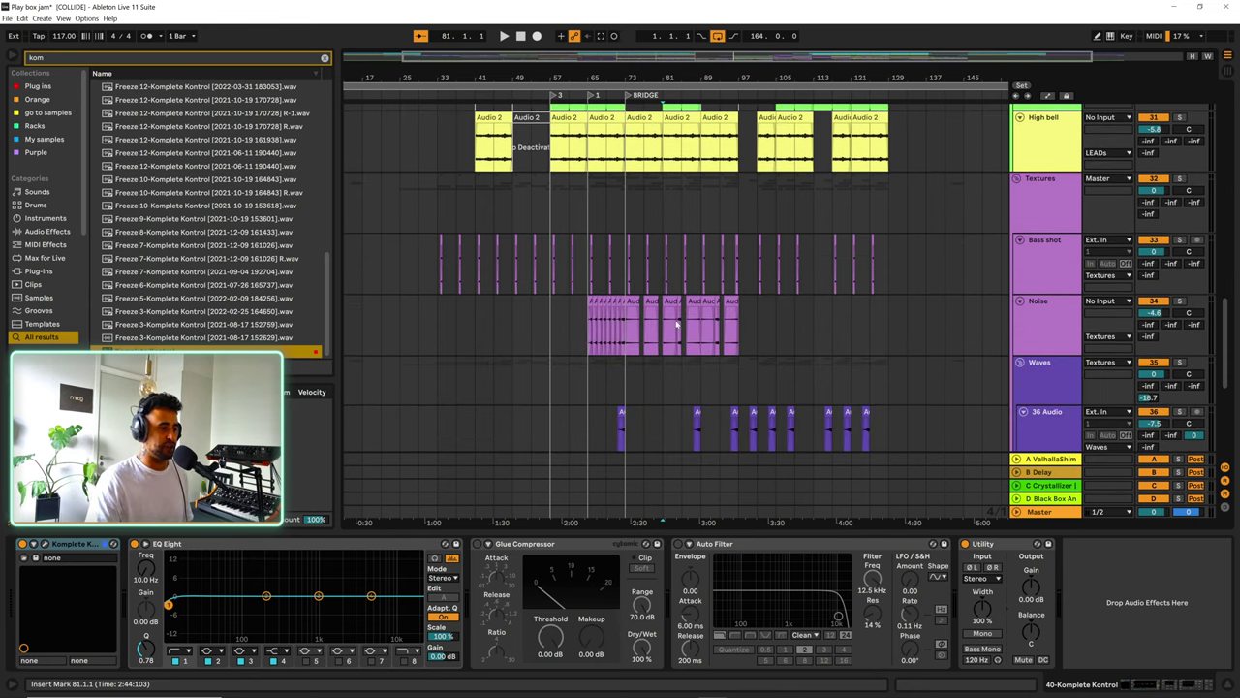
pyautogui.scroll(-2, 677, 325)
pyautogui.scroll(3, 601, 313)
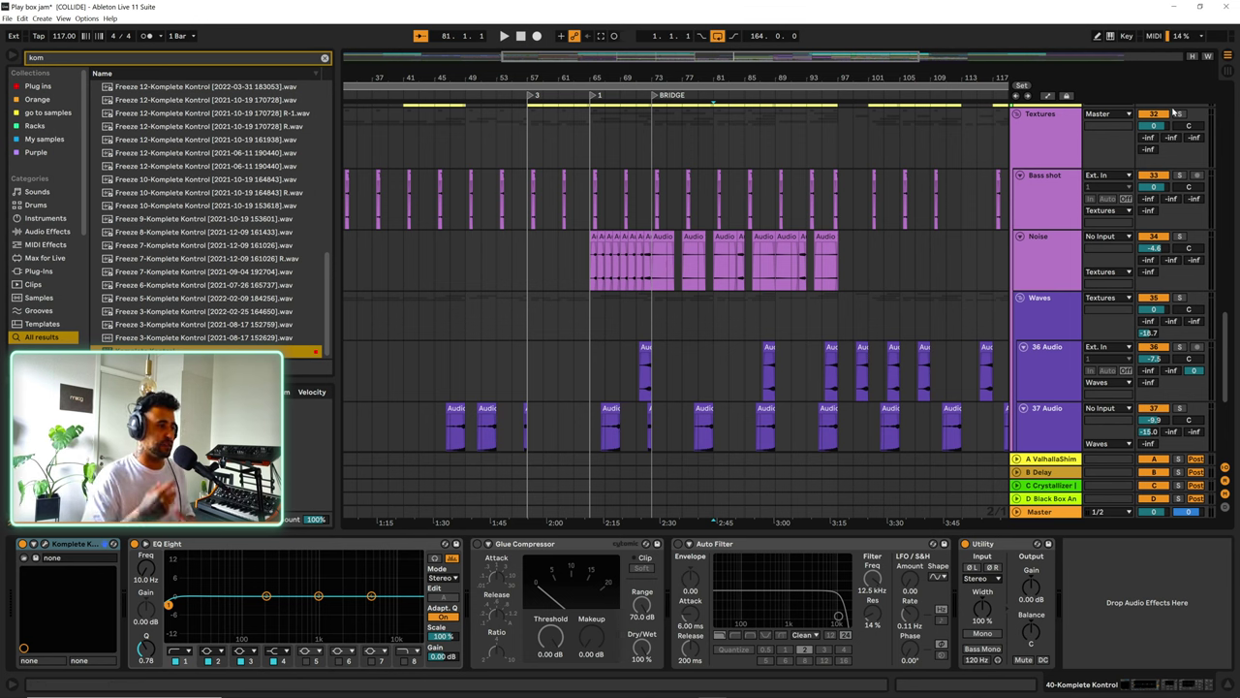
pyautogui.scroll(-5, 811, 293)
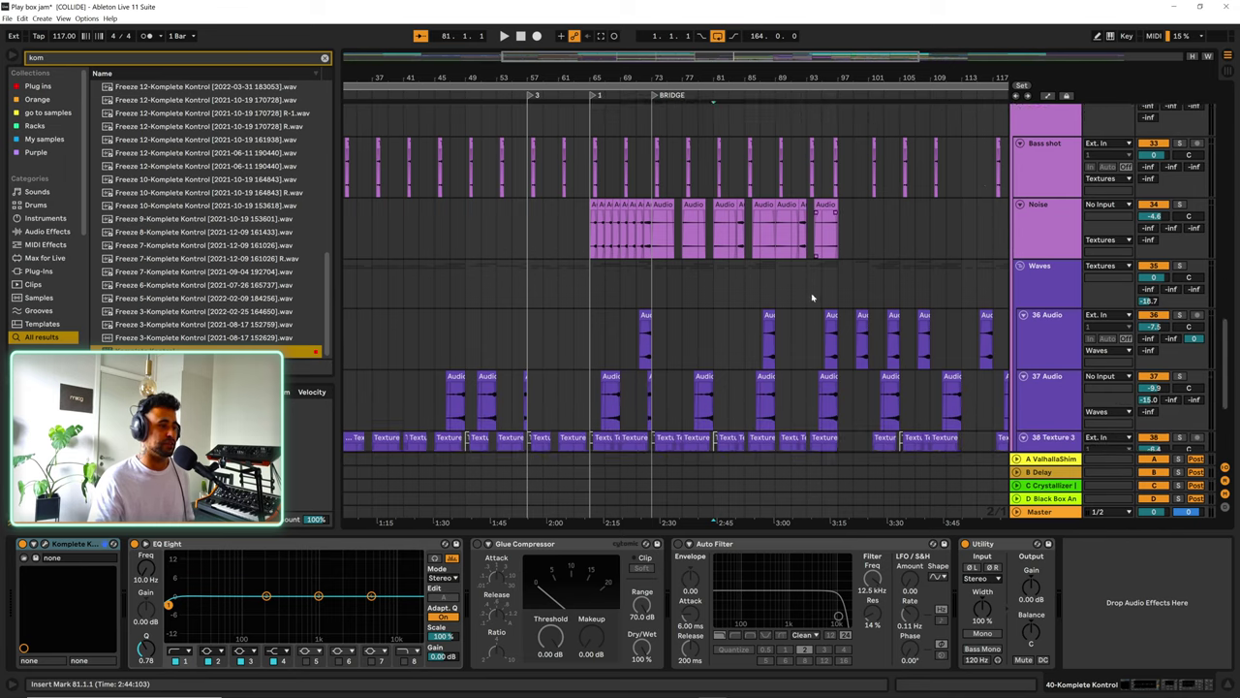
pyautogui.scroll(3, 739, 203)
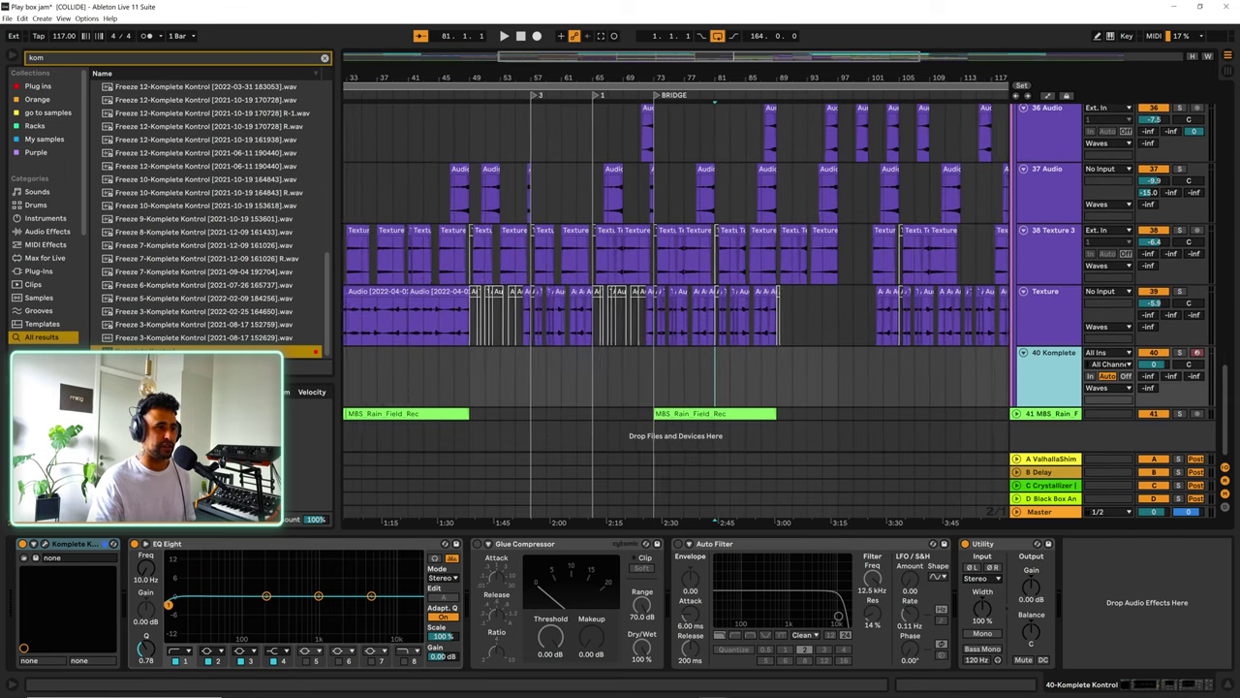
pyautogui.scroll(3, 701, 252)
pyautogui.scroll(5, 702, 252)
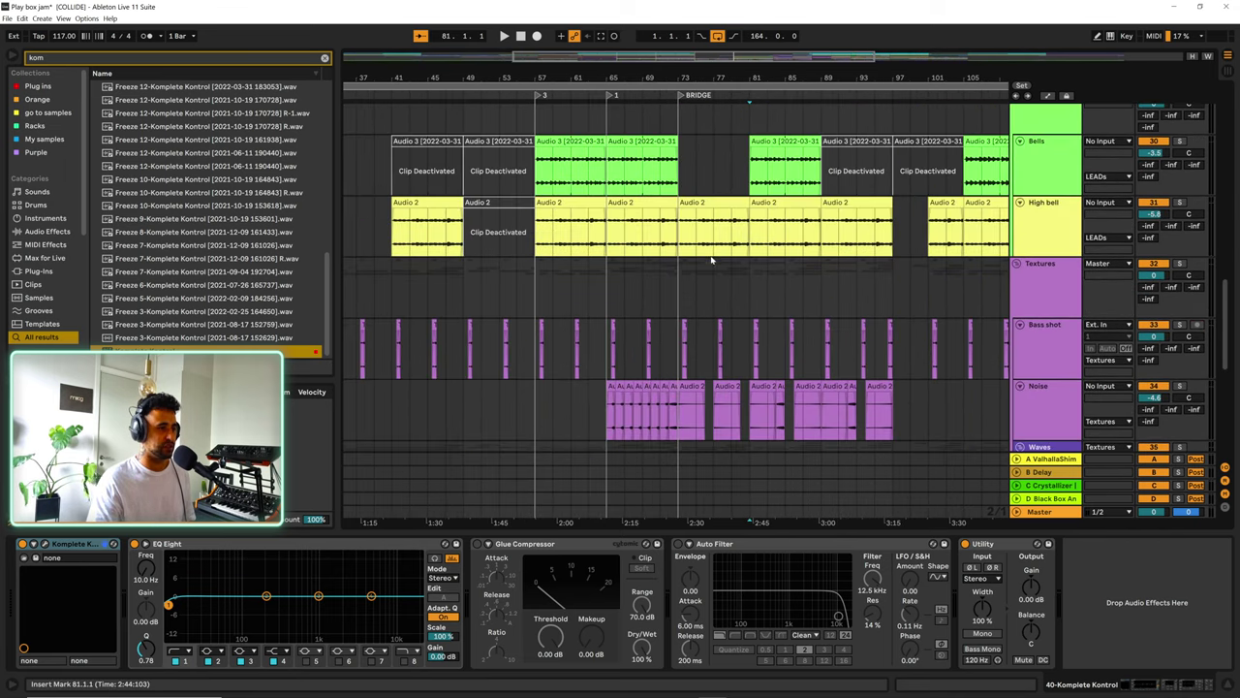
# - Solo the Textures group and play it from bar 65, where the Noise clips begin
pyautogui.scroll(-2, 702, 252)
pyautogui.click(622, 325)
pyautogui.click(613, 322)
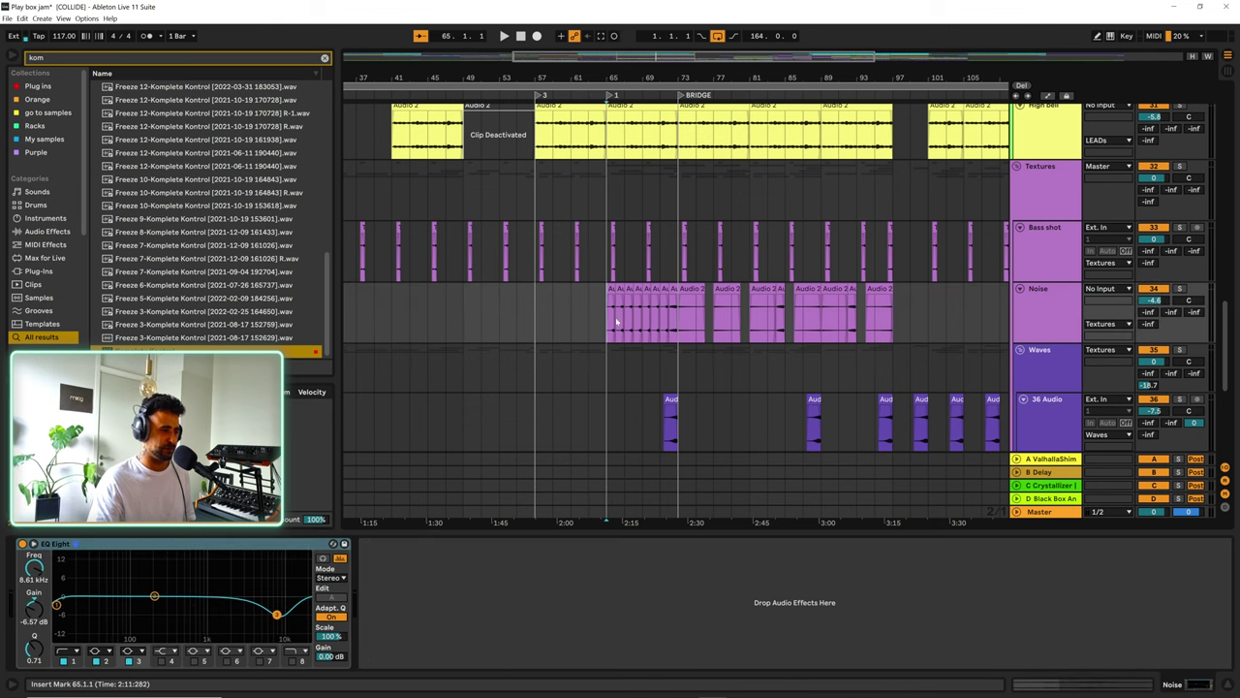
pyautogui.click(1180, 167)
pyautogui.press('space')
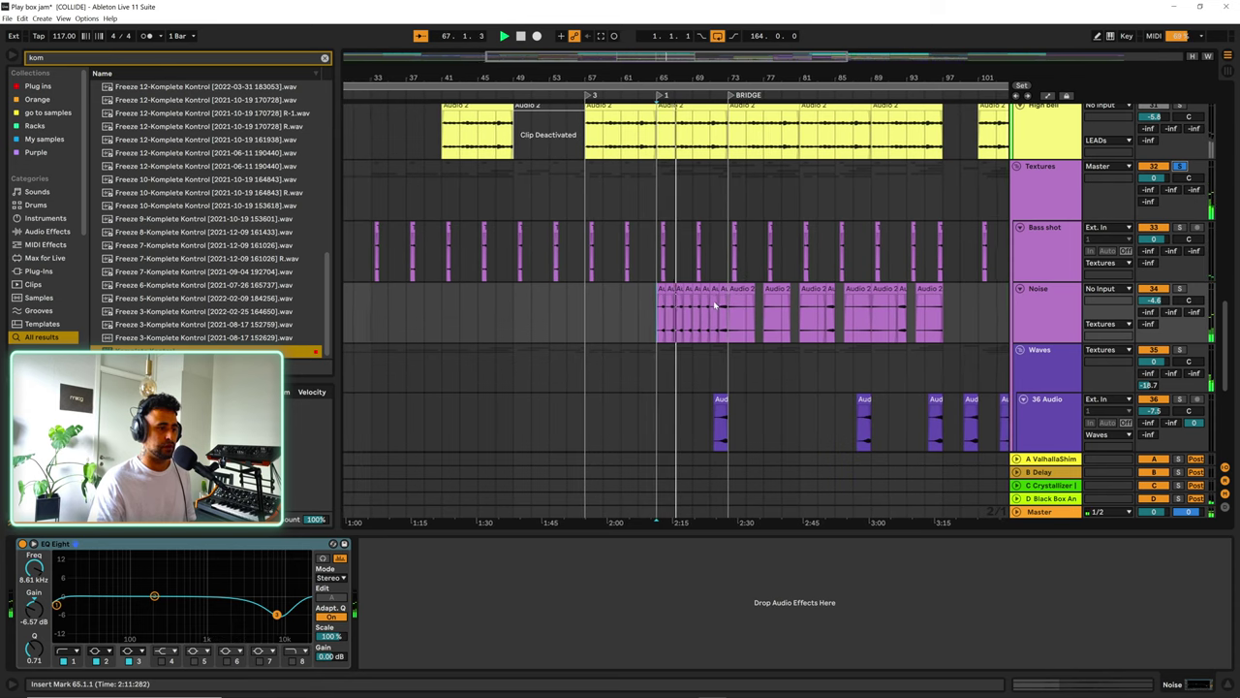
# - Play the soloed Textures from bar 57 on the 38 Texture 3 track, and examine the Noise and Waves clips
pyautogui.scroll(-5, 736, 276)
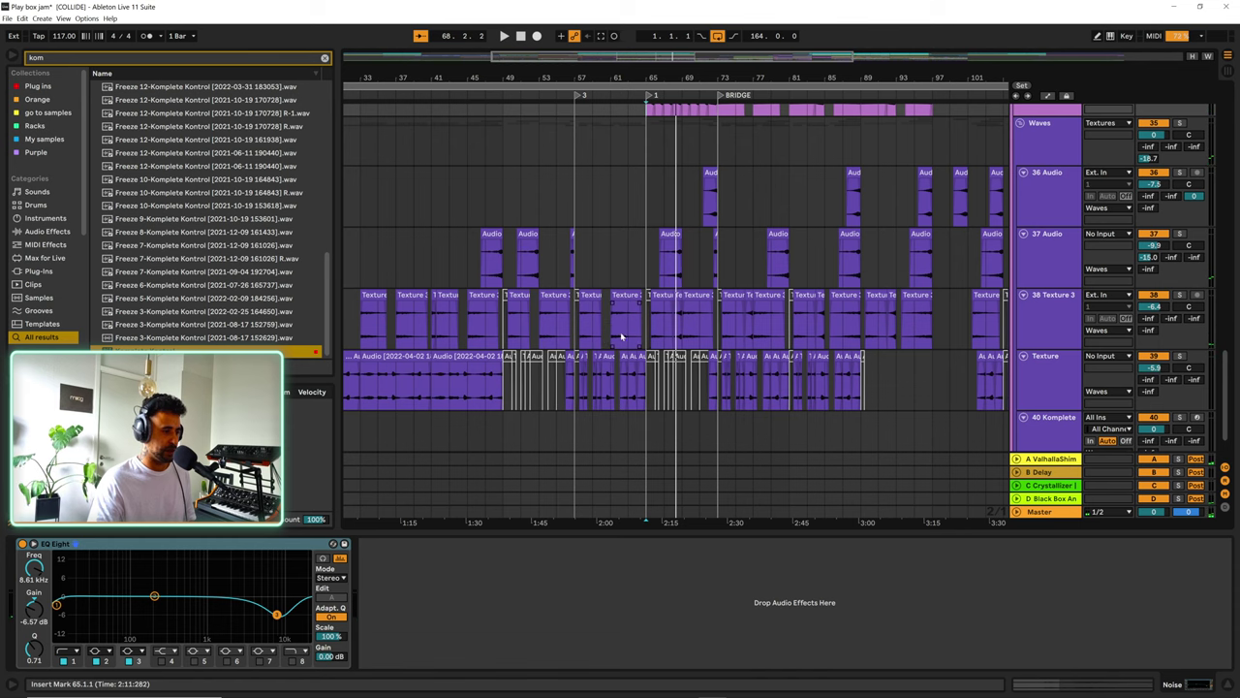
pyautogui.click(581, 326)
pyautogui.press('space')
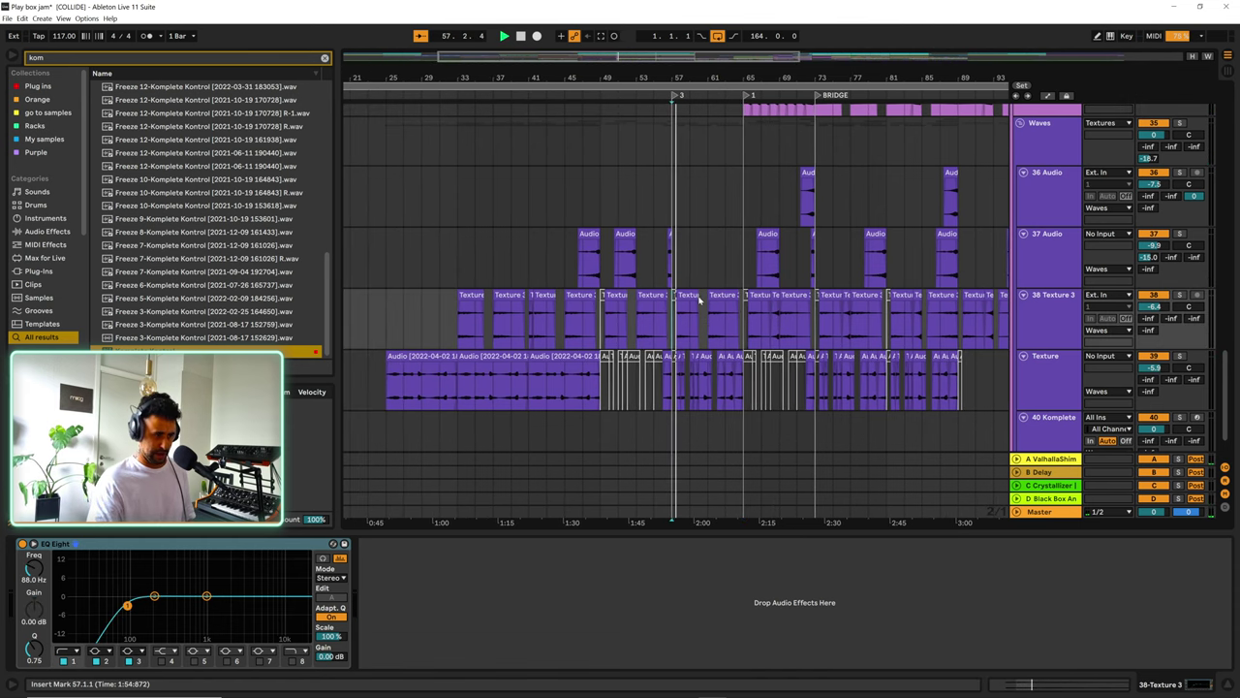
pyautogui.moveTo(916, 79); pyautogui.dragTo(690, 60)
pyautogui.scroll(5, 913, 255)
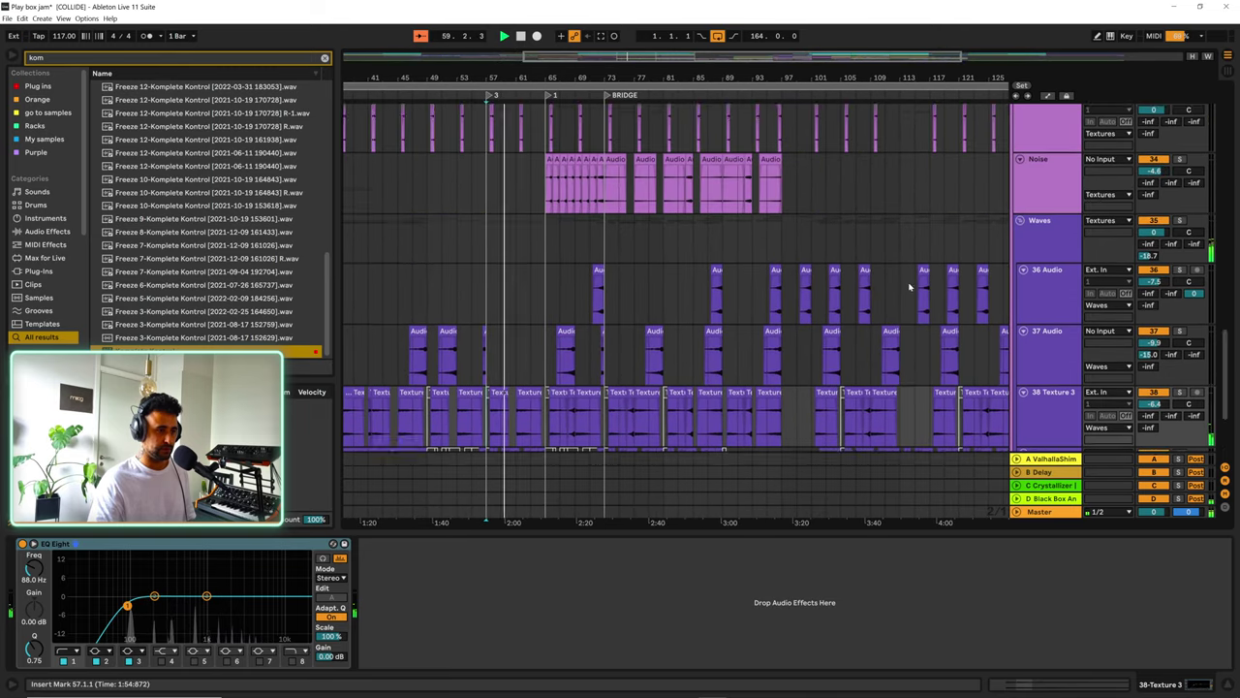
# - Review the LEADs and Vox chops clips around bars 41 to 97 up close
pyautogui.scroll(5, 737, 315)
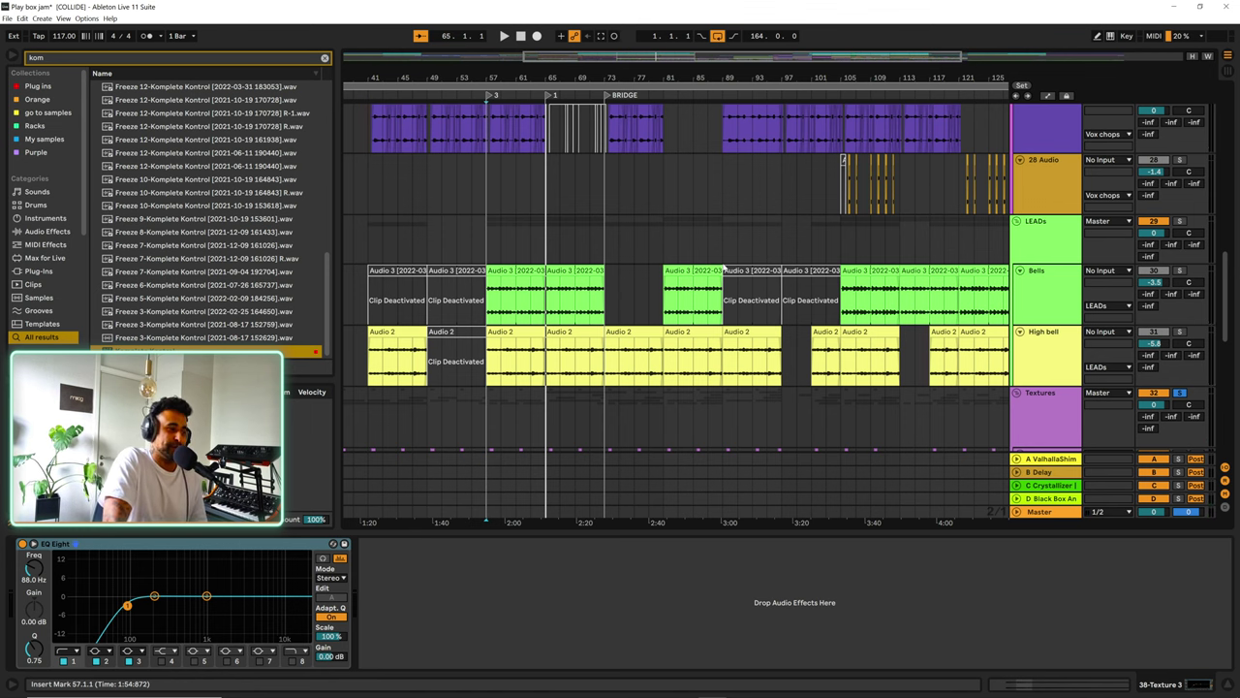
pyautogui.moveTo(574, 77); pyautogui.dragTo(666, 187)
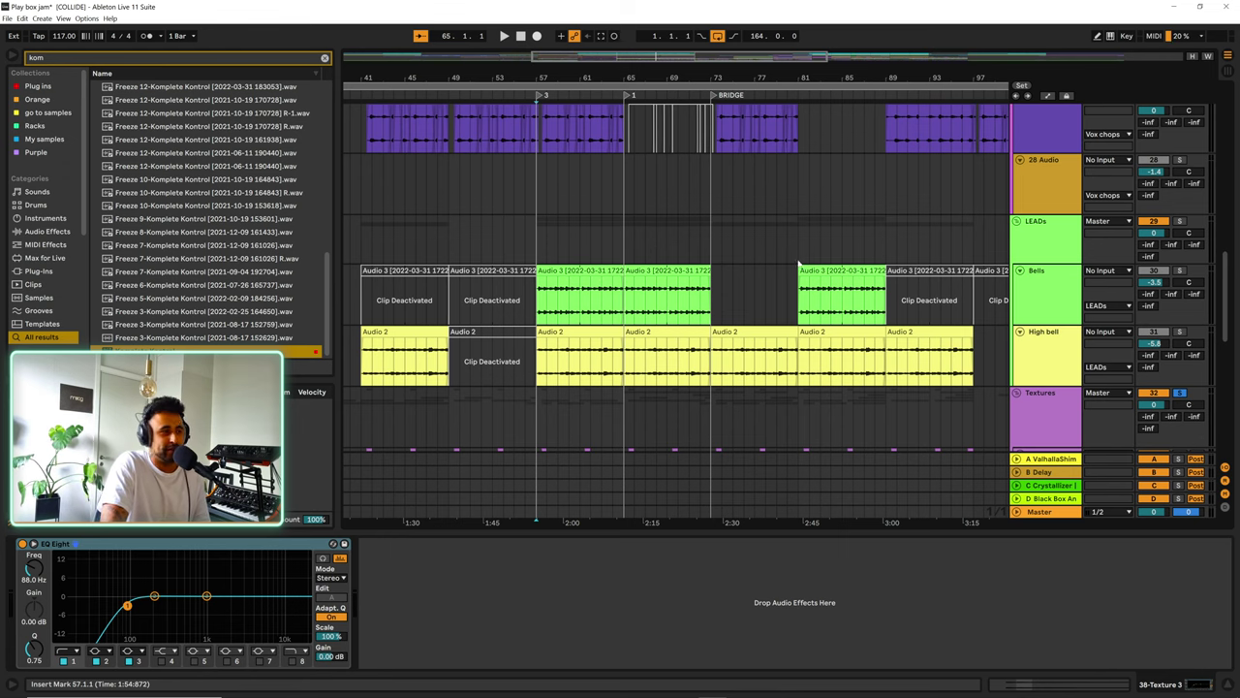
pyautogui.scroll(4, 679, 290)
pyautogui.scroll(-1, 548, 349)
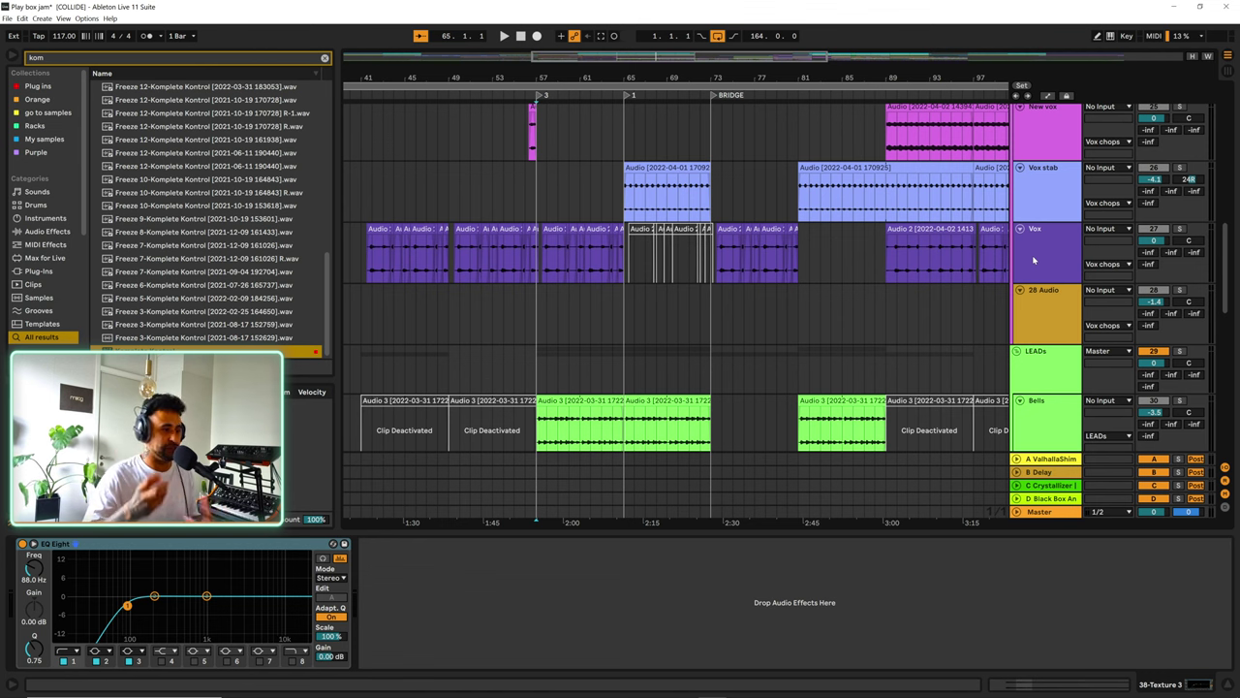
pyautogui.moveTo(559, 77); pyautogui.dragTo(583, 82)
pyautogui.scroll(2, 601, 329)
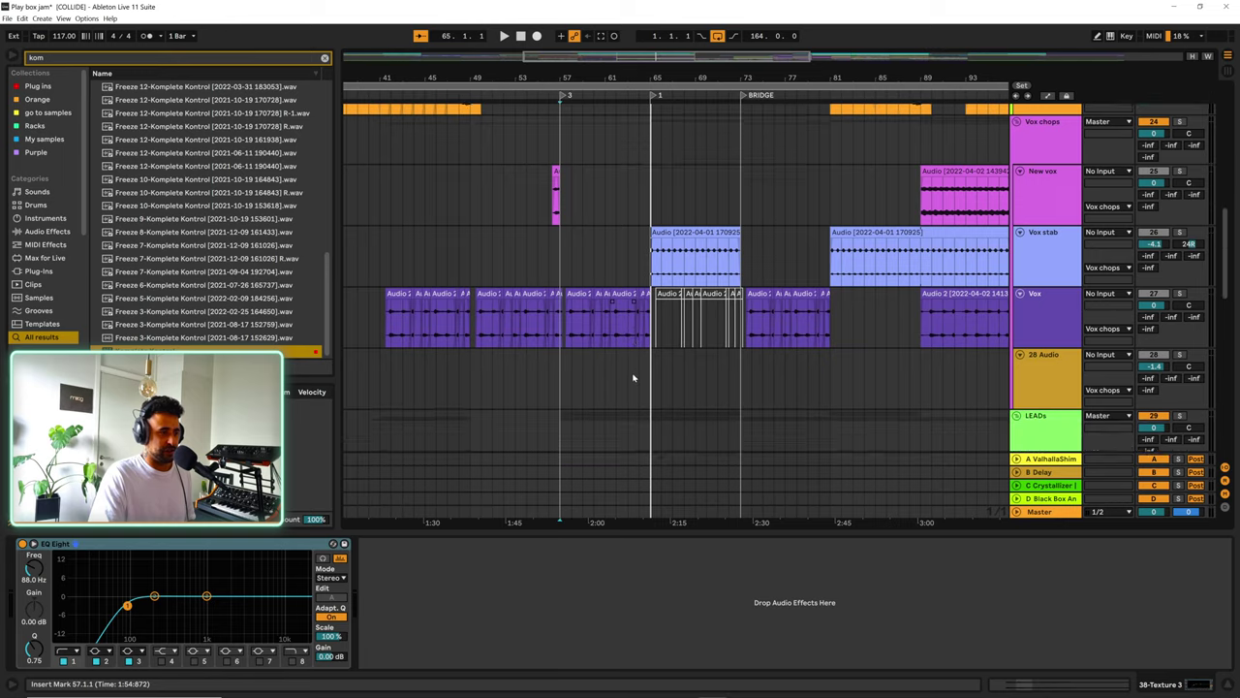
# - Solo the LEADs group and play the Bells and High bell clips from bar 57
pyautogui.scroll(-5, 634, 378)
pyautogui.click(578, 351)
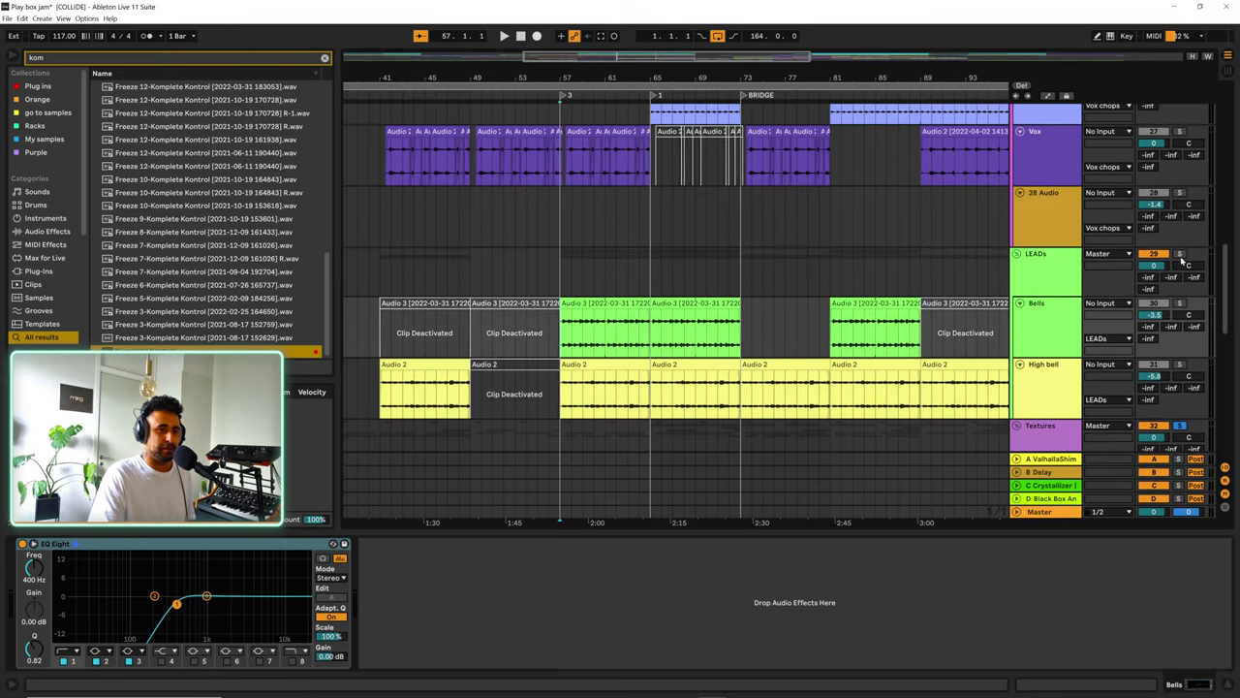
pyautogui.click(1179, 254)
pyautogui.press('space')
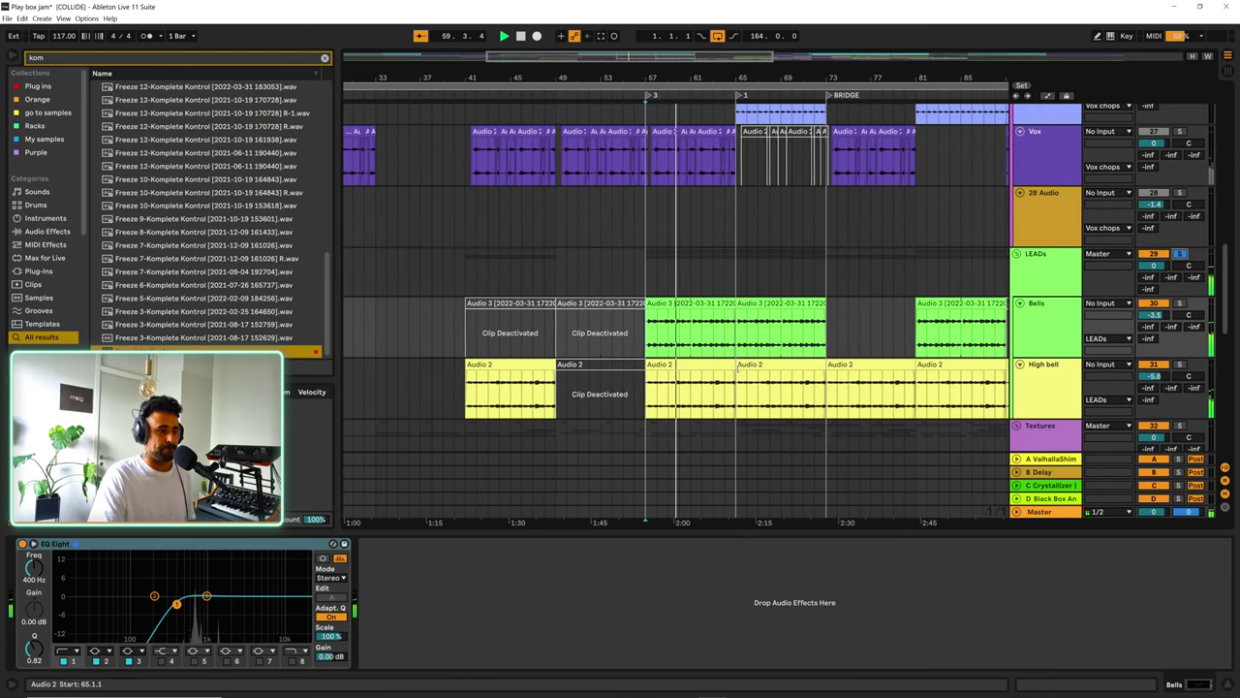
pyautogui.press('space')
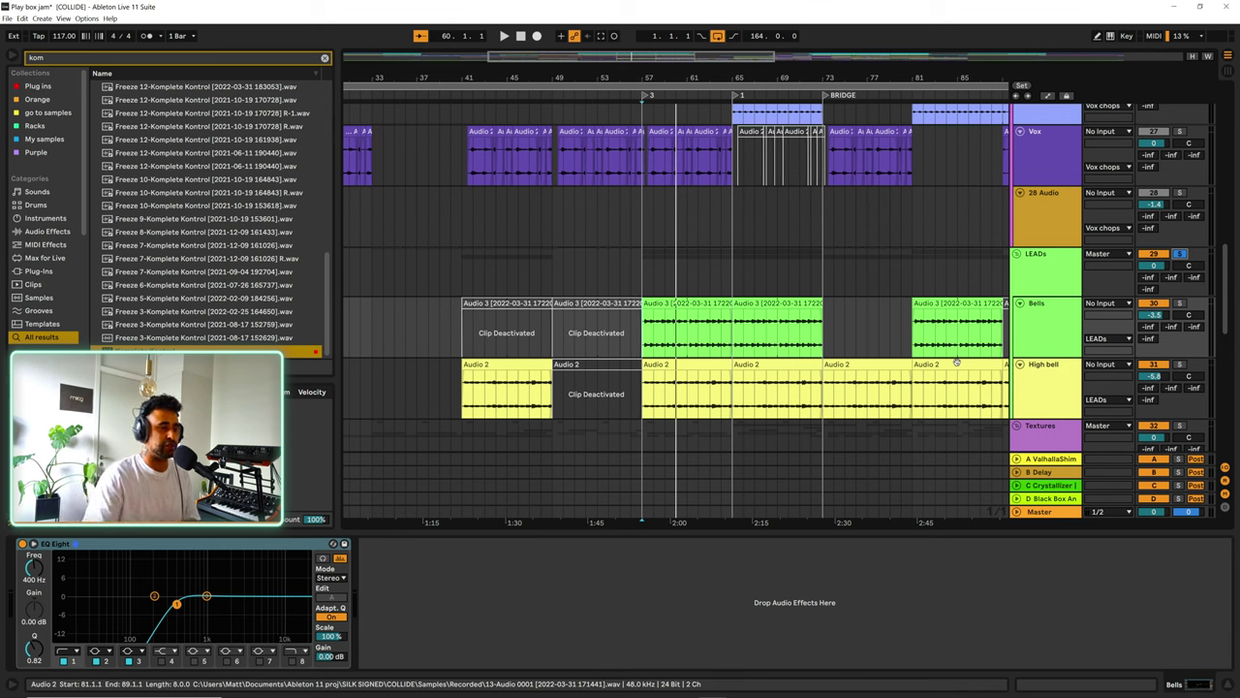
pyautogui.click(648, 330)
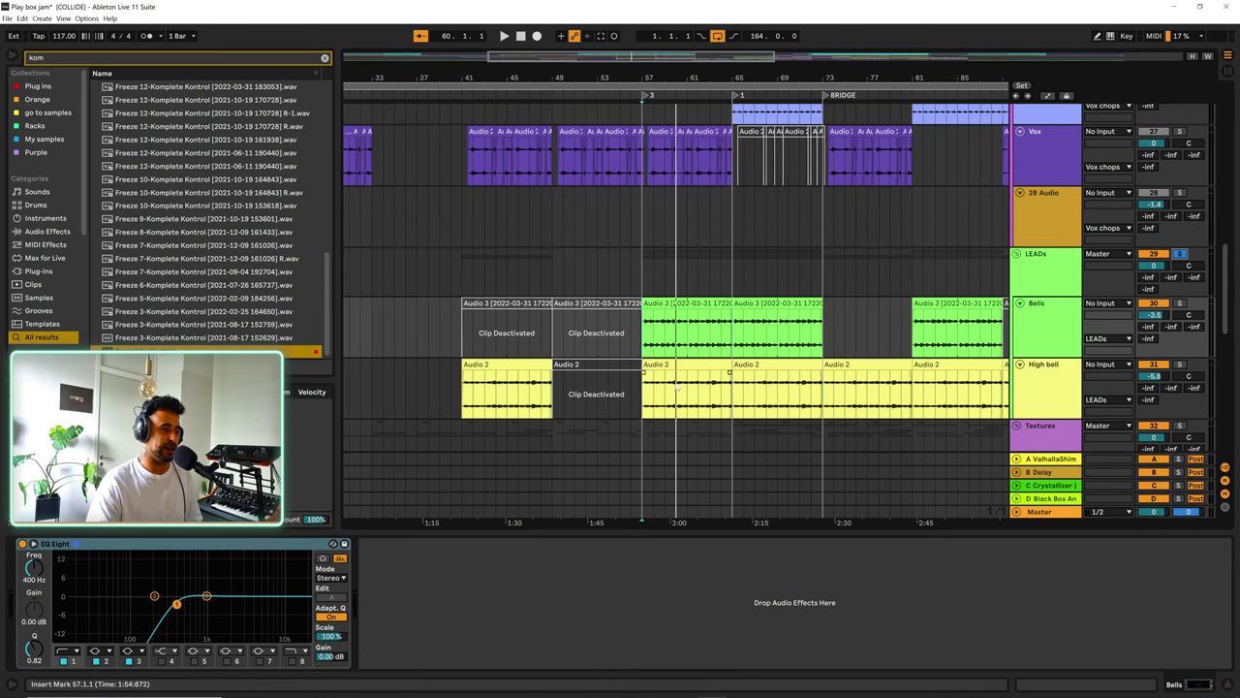
# - Solo the vocal chop tracks, playing the Vox clips from bar 57 and the Vox stab clips from bar 65
pyautogui.scroll(5, 658, 407)
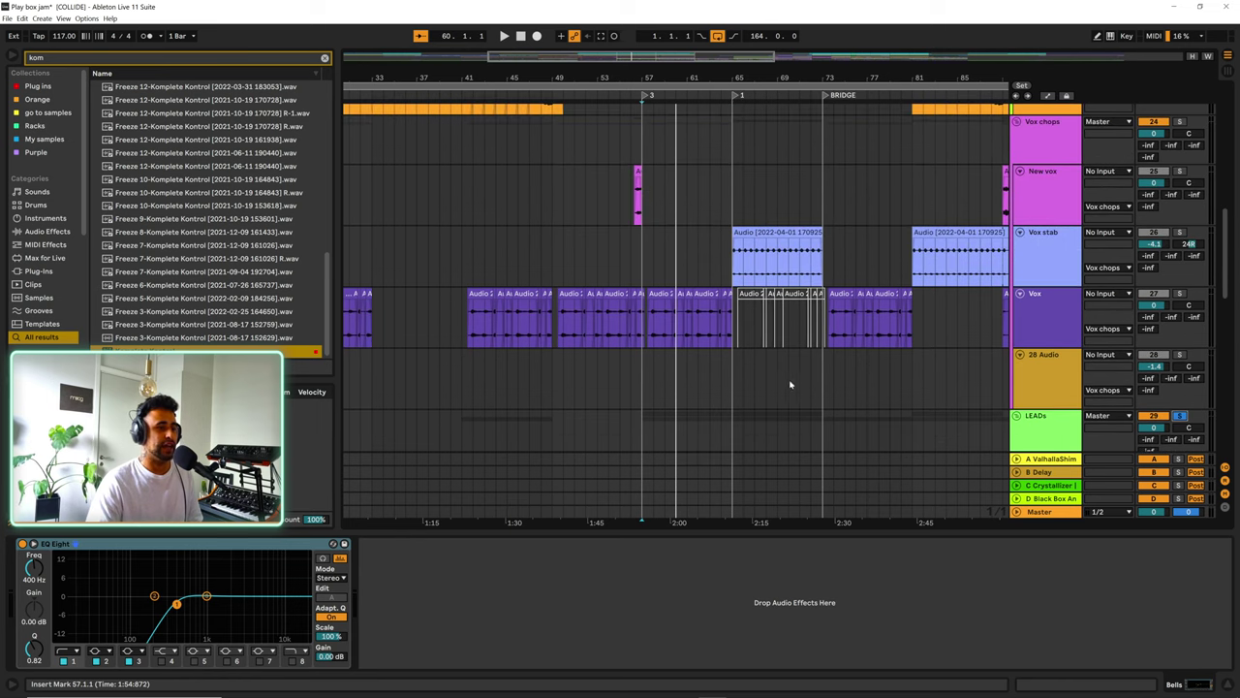
pyautogui.scroll(-1, 659, 436)
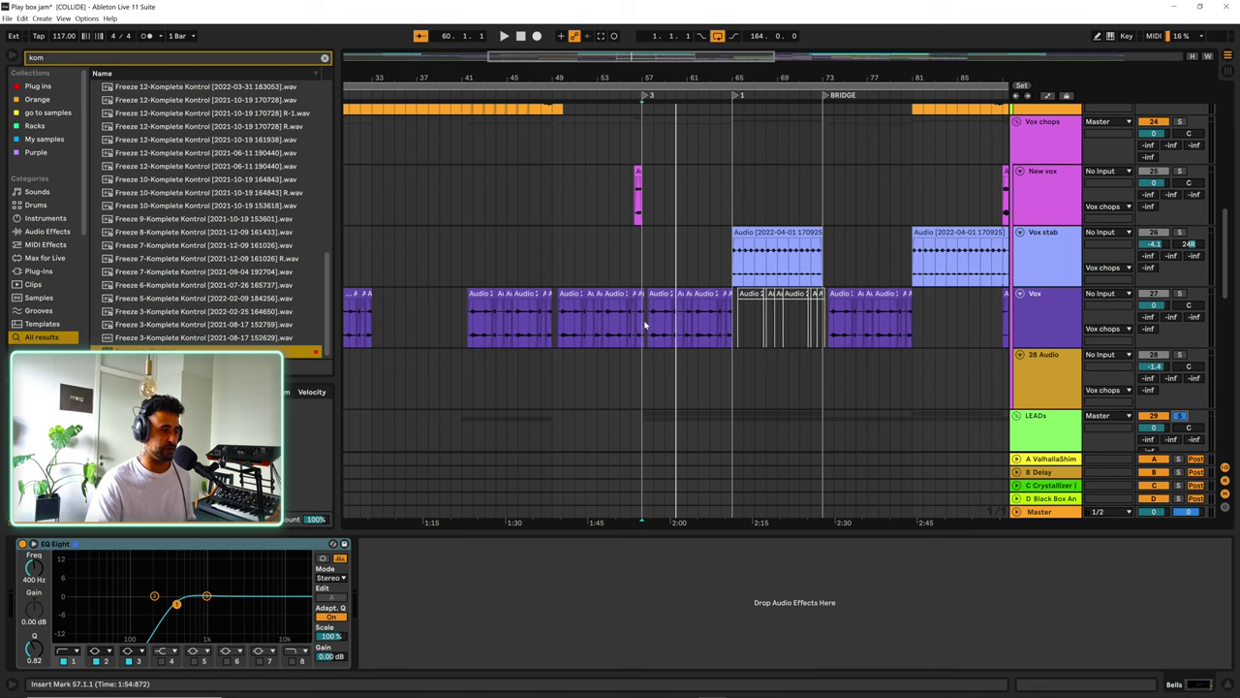
pyautogui.press('space')
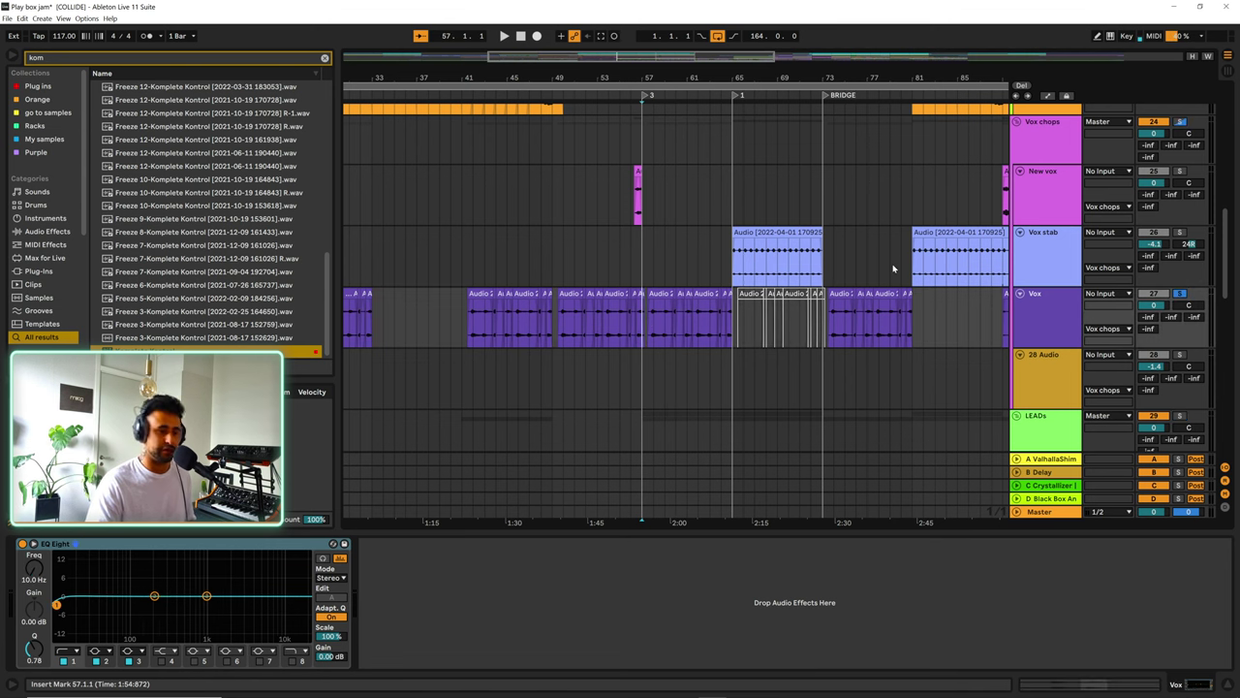
pyautogui.press('space')
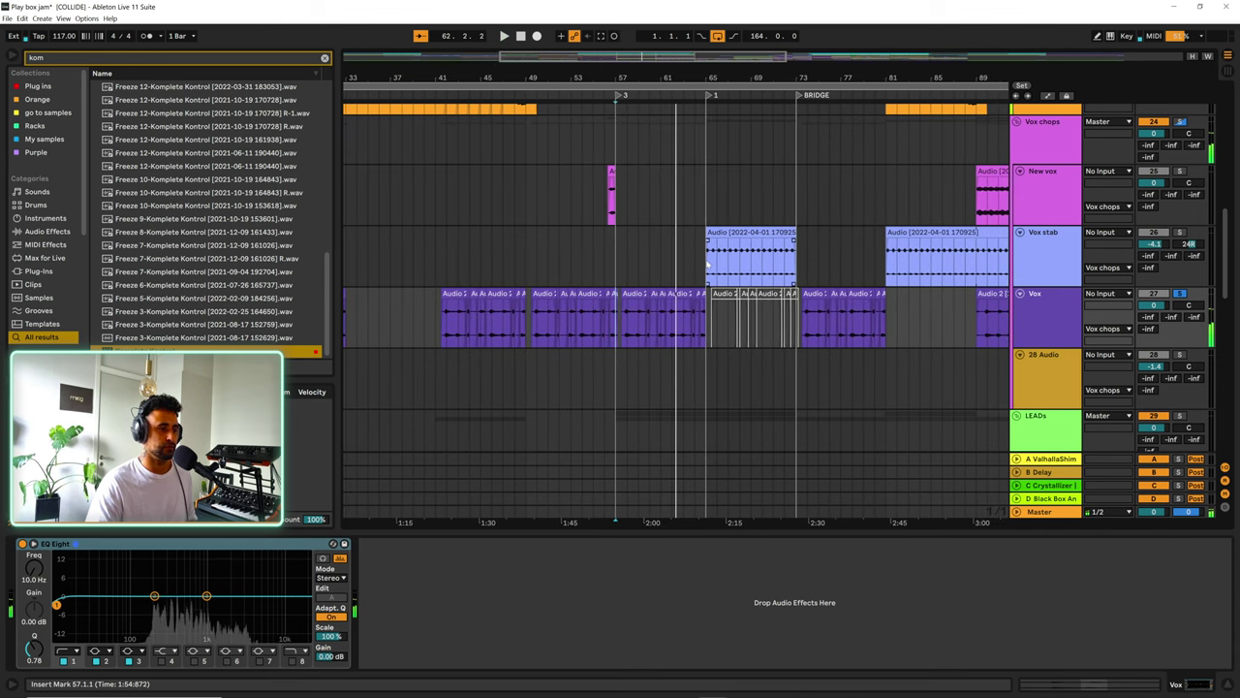
pyautogui.click(708, 263)
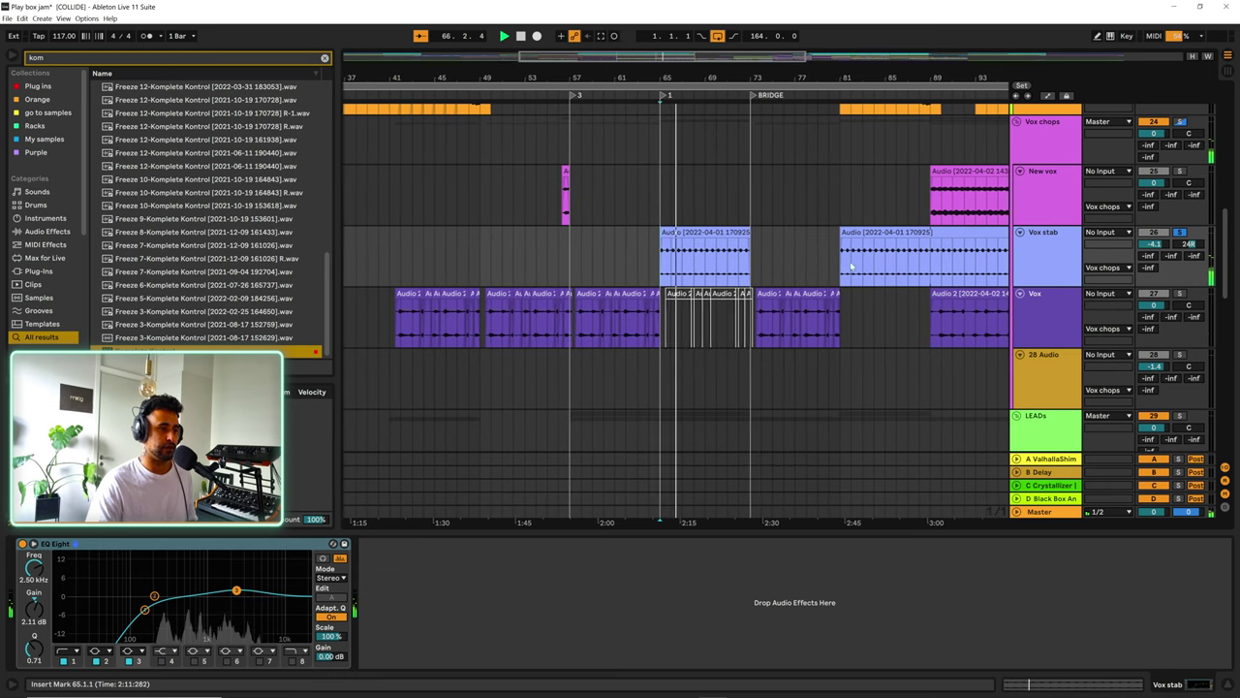
# - Solo the New vox track, play it from bars 89 and 98, and select the Vox stab track
pyautogui.click(959, 199)
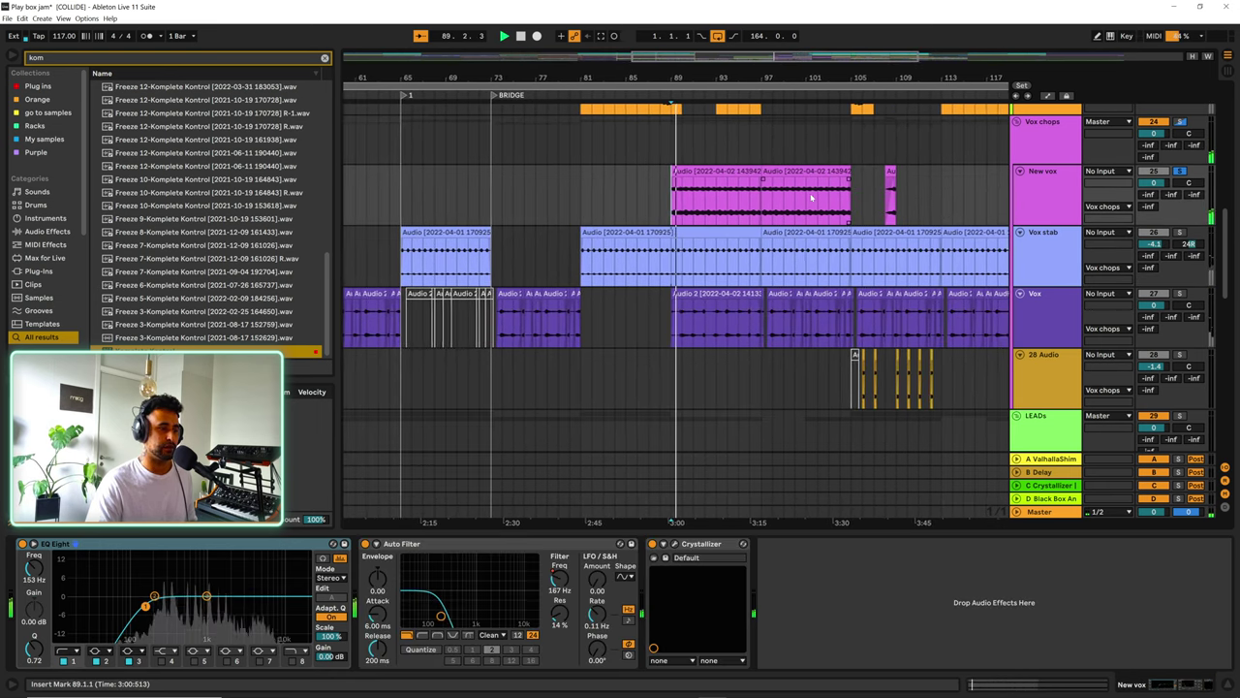
pyautogui.click(775, 197)
pyautogui.press('space')
pyautogui.press('space')
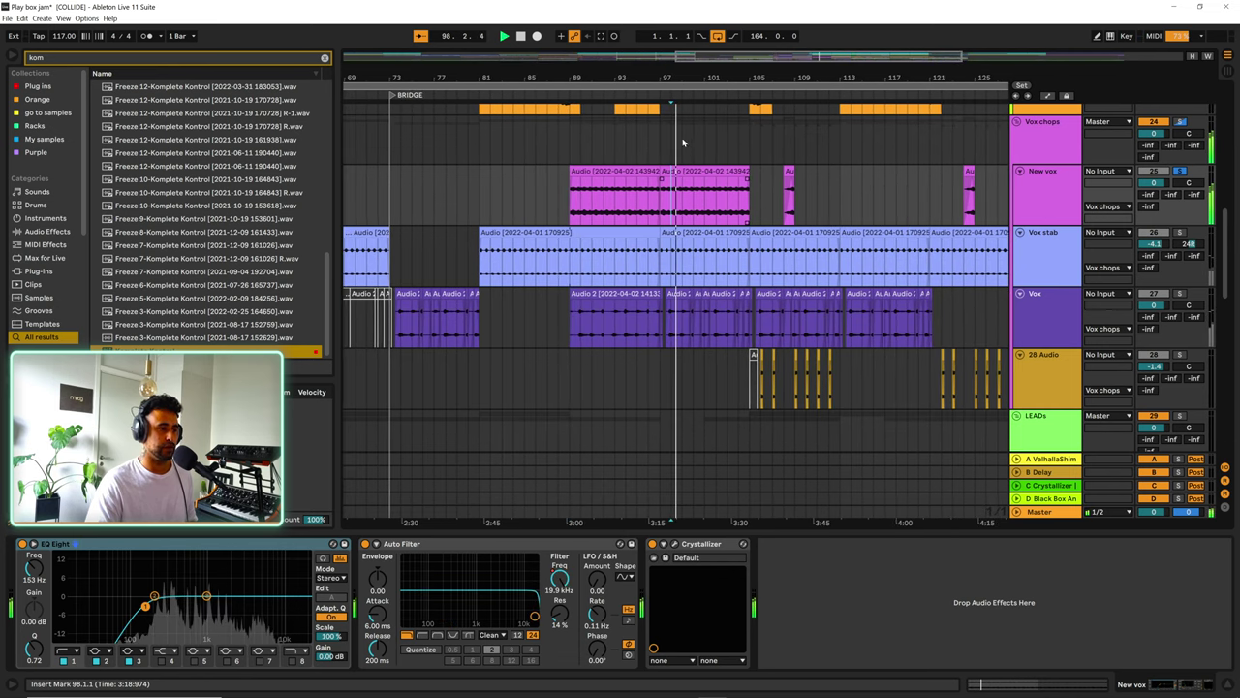
pyautogui.moveTo(669, 80); pyautogui.dragTo(715, 72)
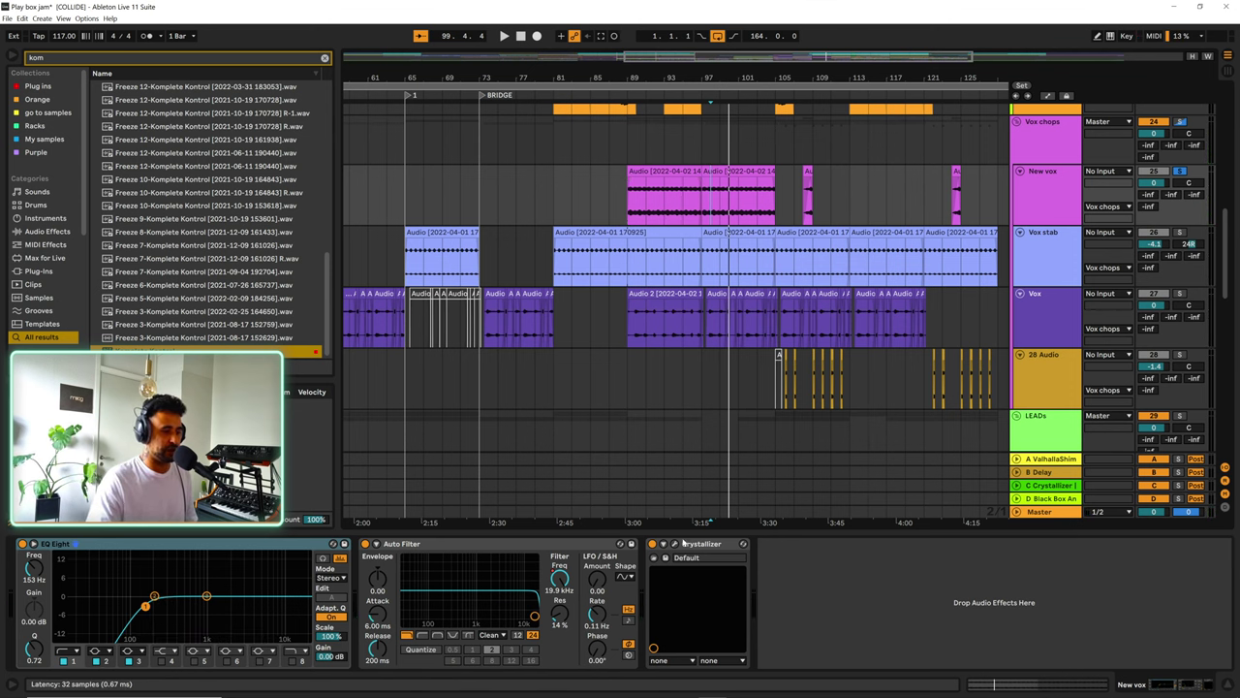
pyautogui.click(1040, 250)
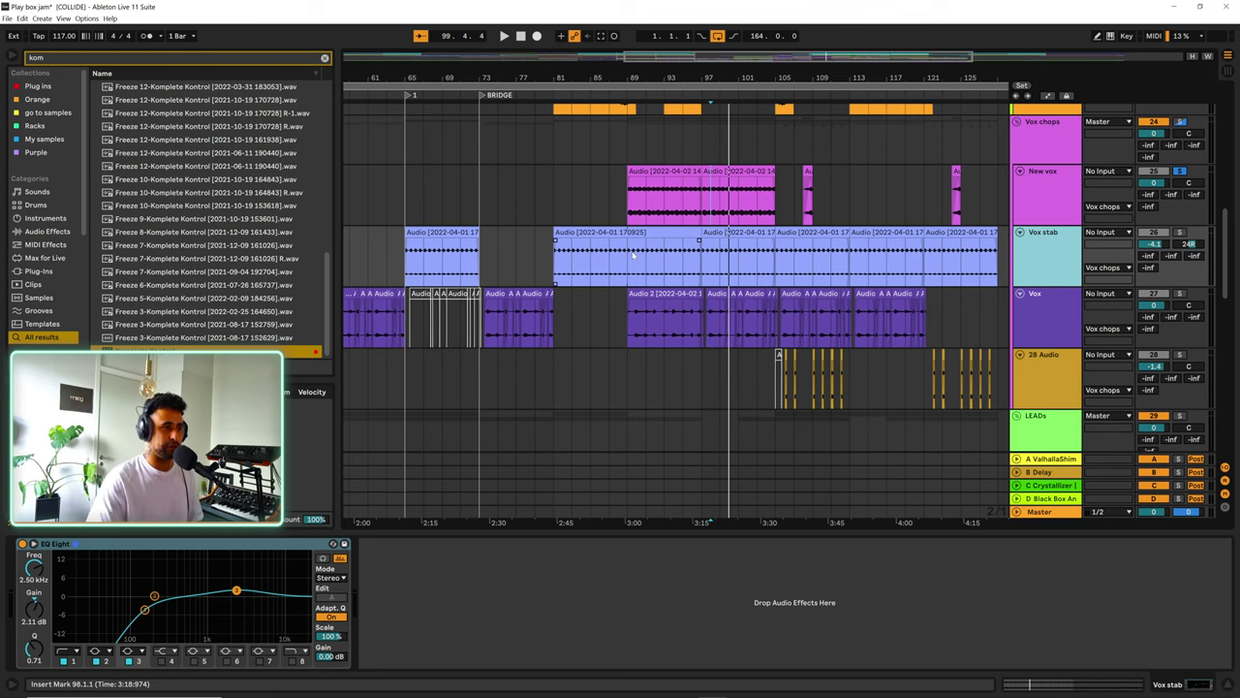
# - Solo the Korg recording track in the Pads group and play it from bar 81 and again from bar 87
pyautogui.scroll(5, 692, 349)
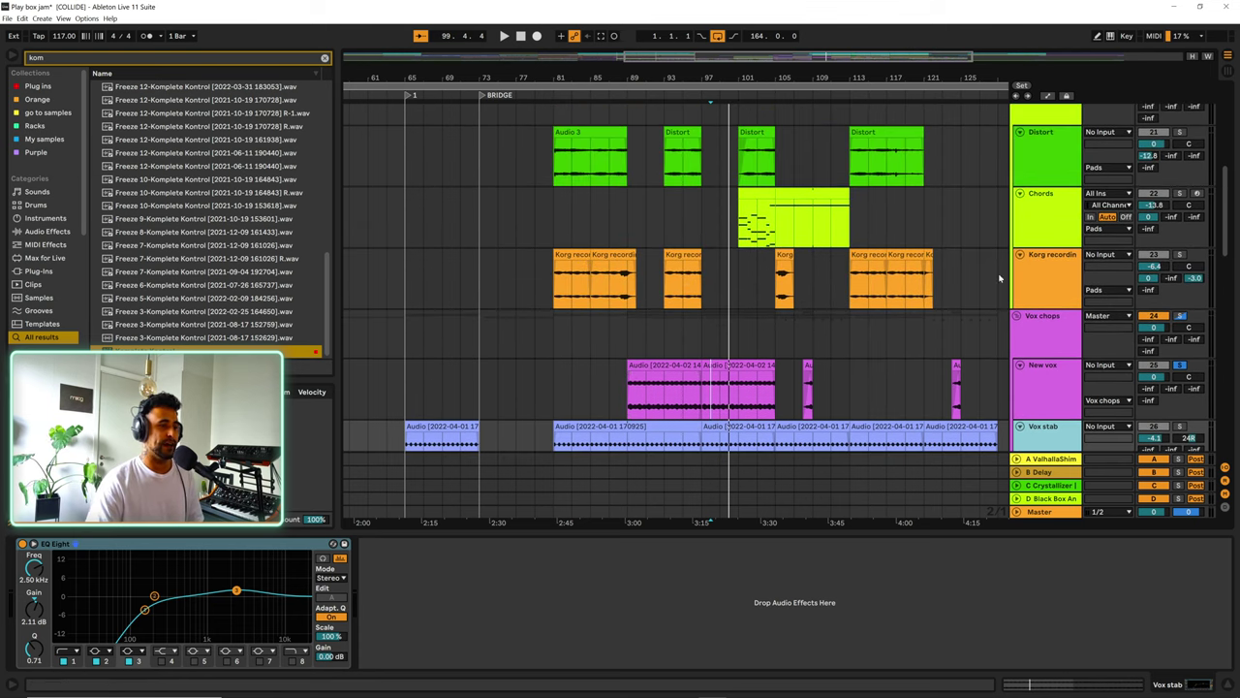
pyautogui.scroll(2, 1000, 278)
pyautogui.click(556, 347)
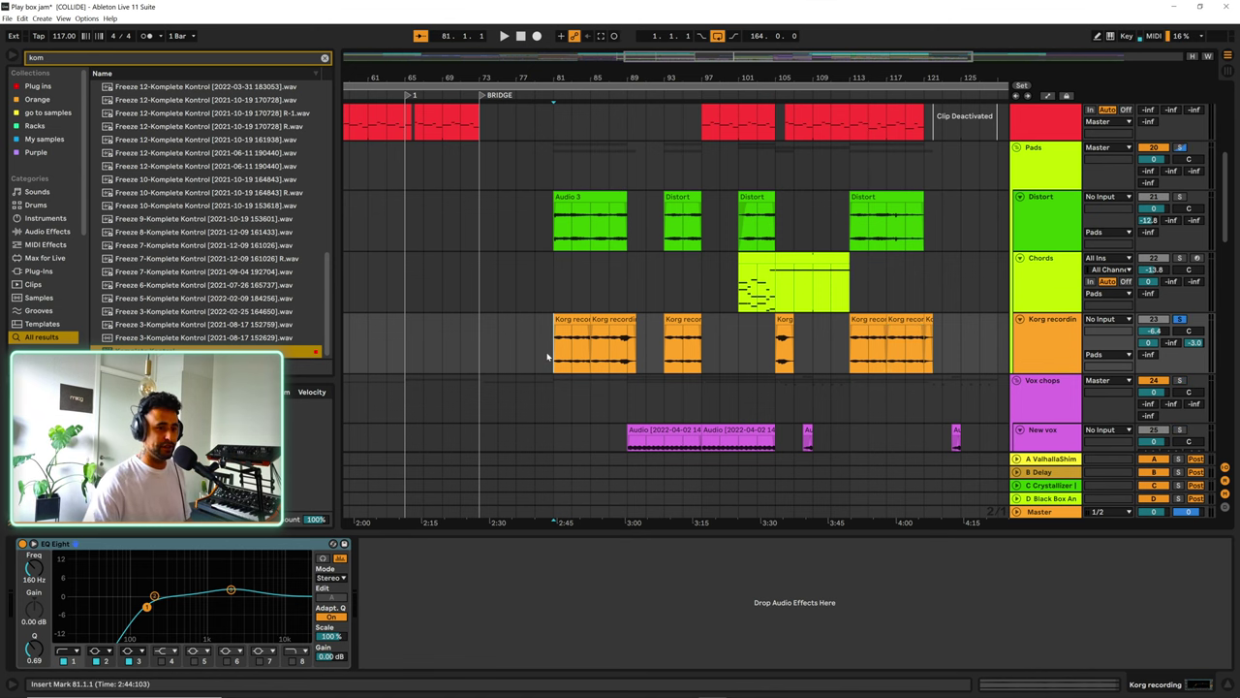
pyautogui.press('space')
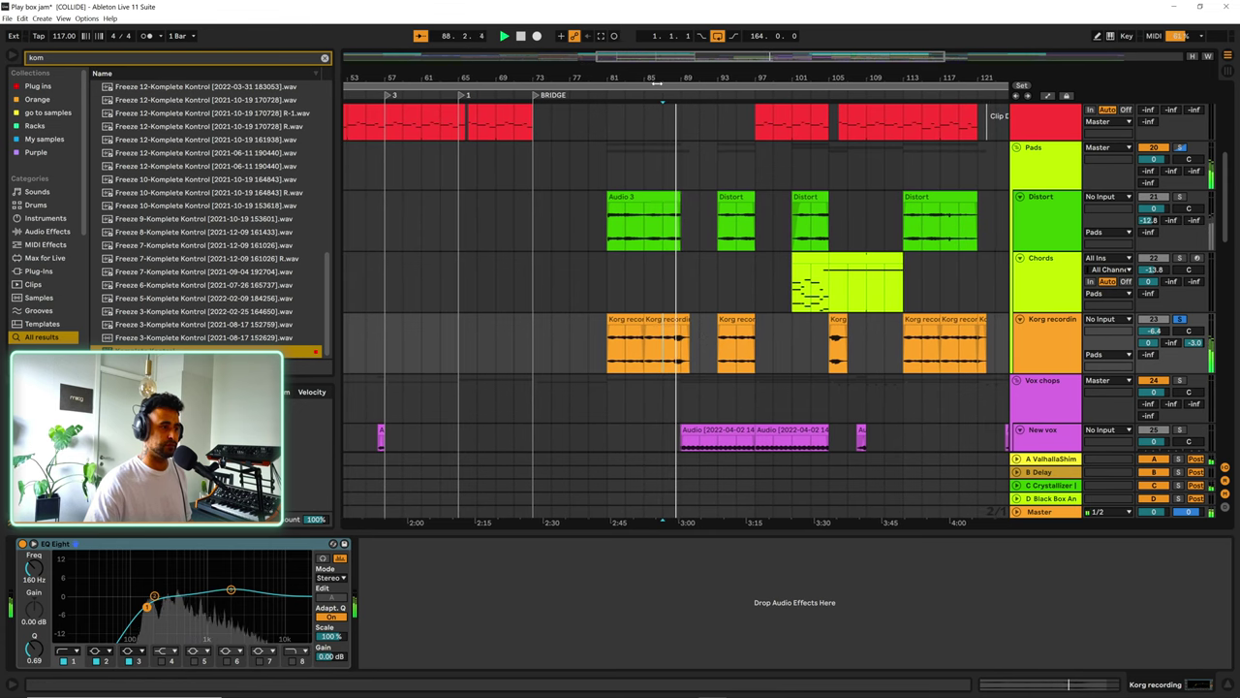
pyautogui.moveTo(657, 84); pyautogui.dragTo(672, 116)
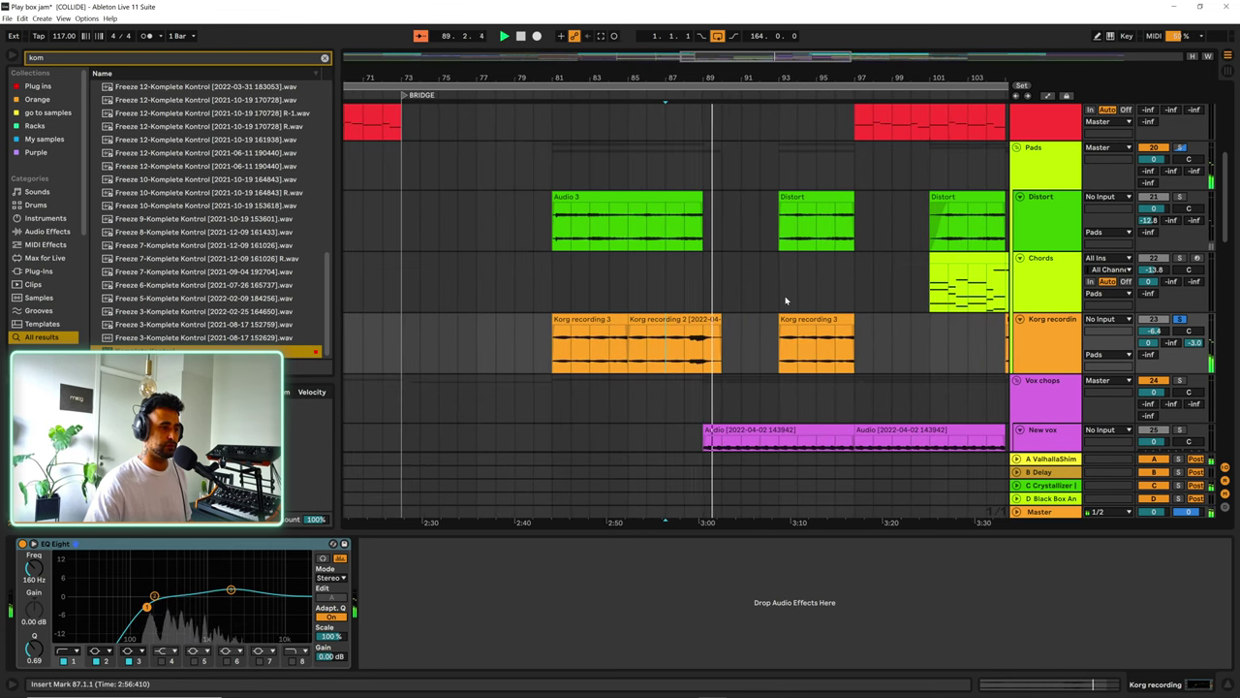
pyautogui.click(1052, 362)
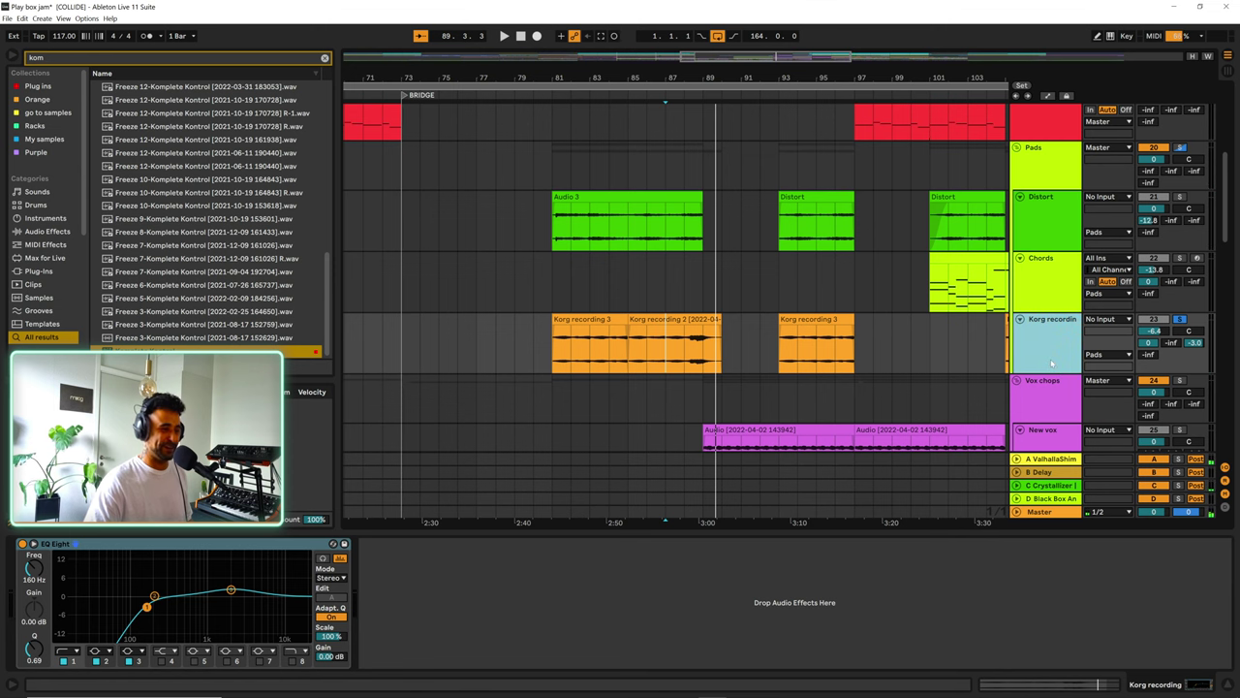
pyautogui.moveTo(839, 75); pyautogui.dragTo(890, 71)
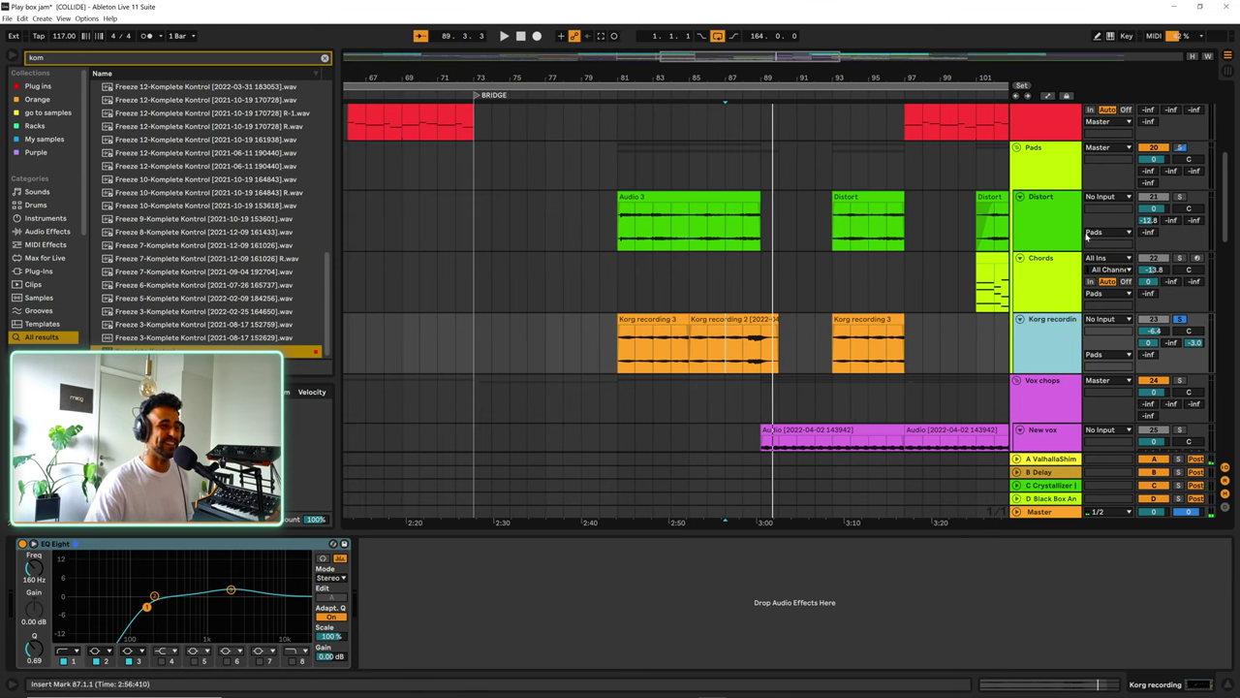
# - Solo the Distort track, play it from bar 81, and select its Audio 3 clip
pyautogui.click(618, 229)
pyautogui.press('space')
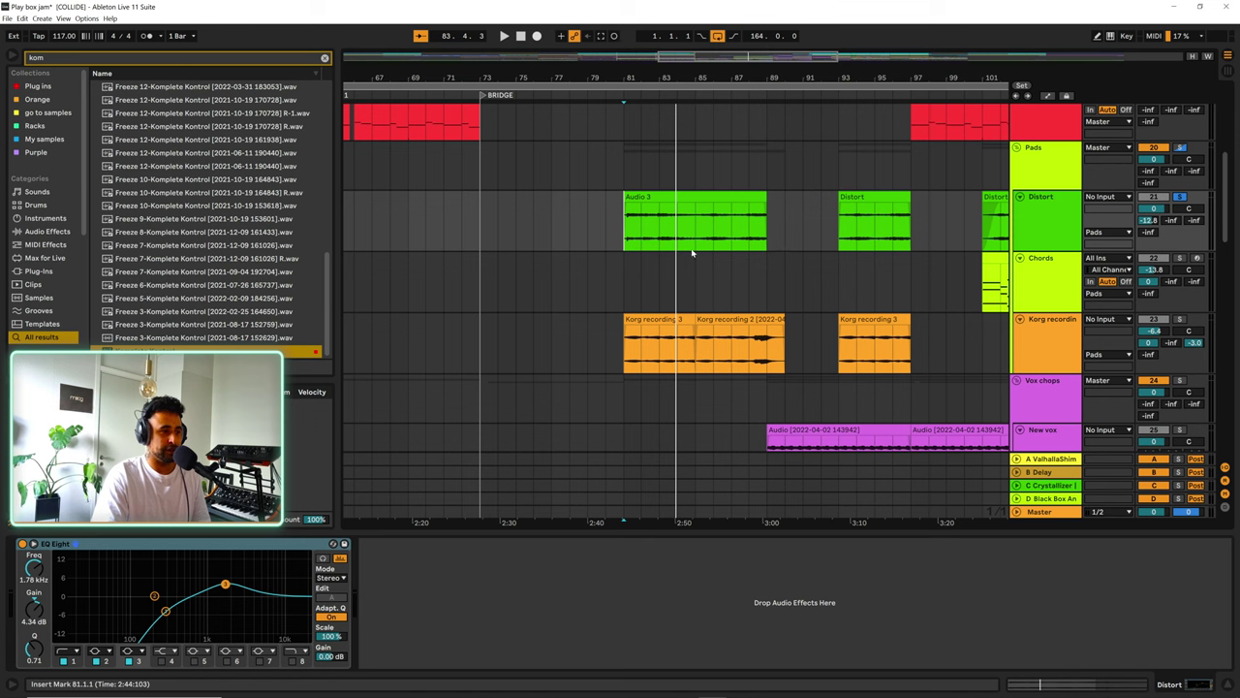
pyautogui.click(719, 197)
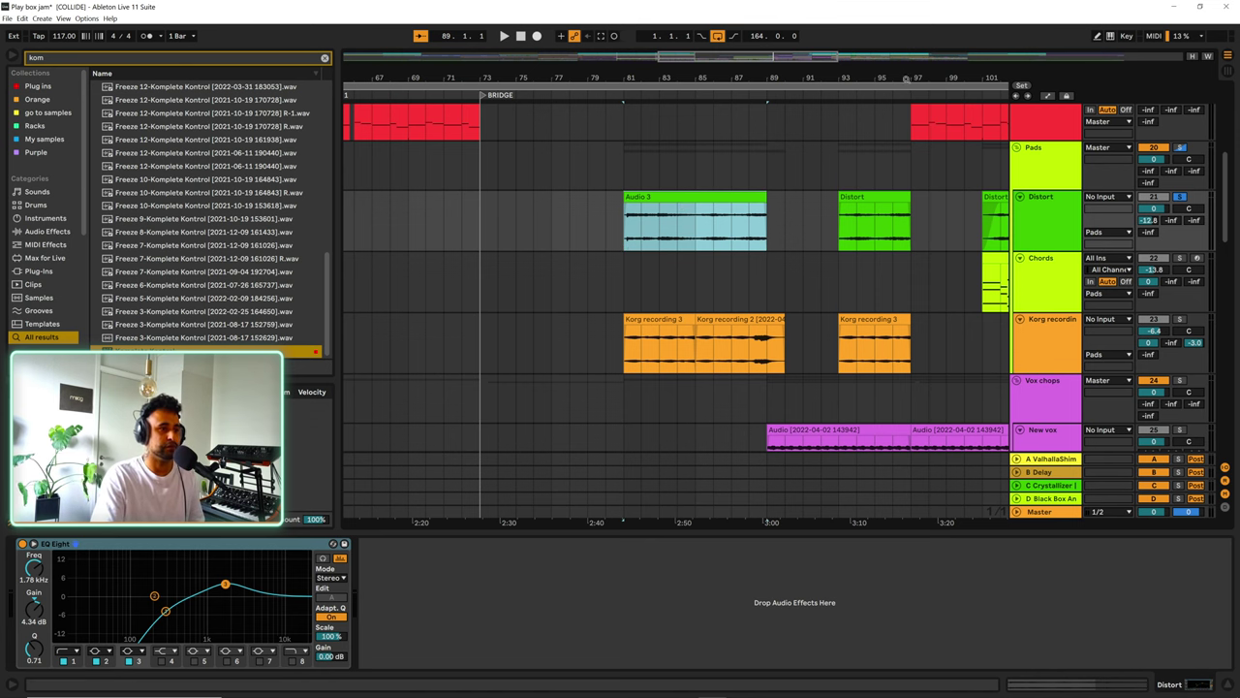
# - Examine the clips layered after the BRIDGE marker, from the Textures and Waves tracks up to the Piano group
pyautogui.moveTo(903, 77); pyautogui.dragTo(760, 67)
pyautogui.scroll(3, 801, 340)
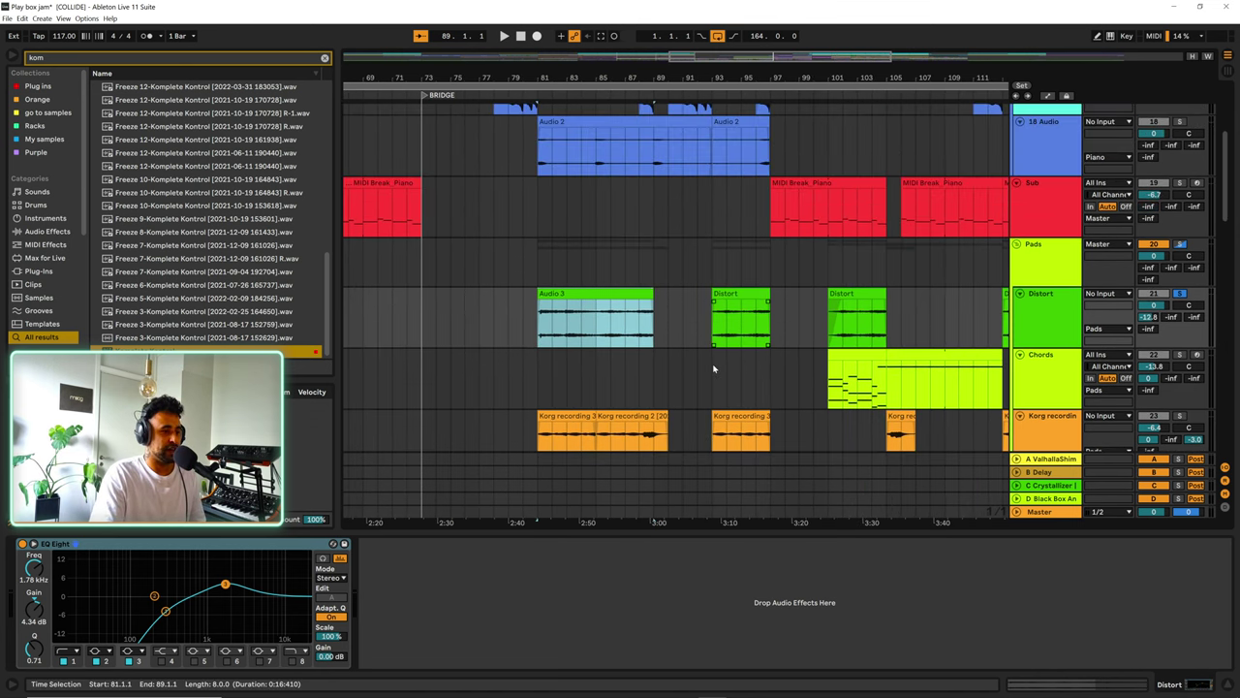
pyautogui.scroll(-10, 652, 257)
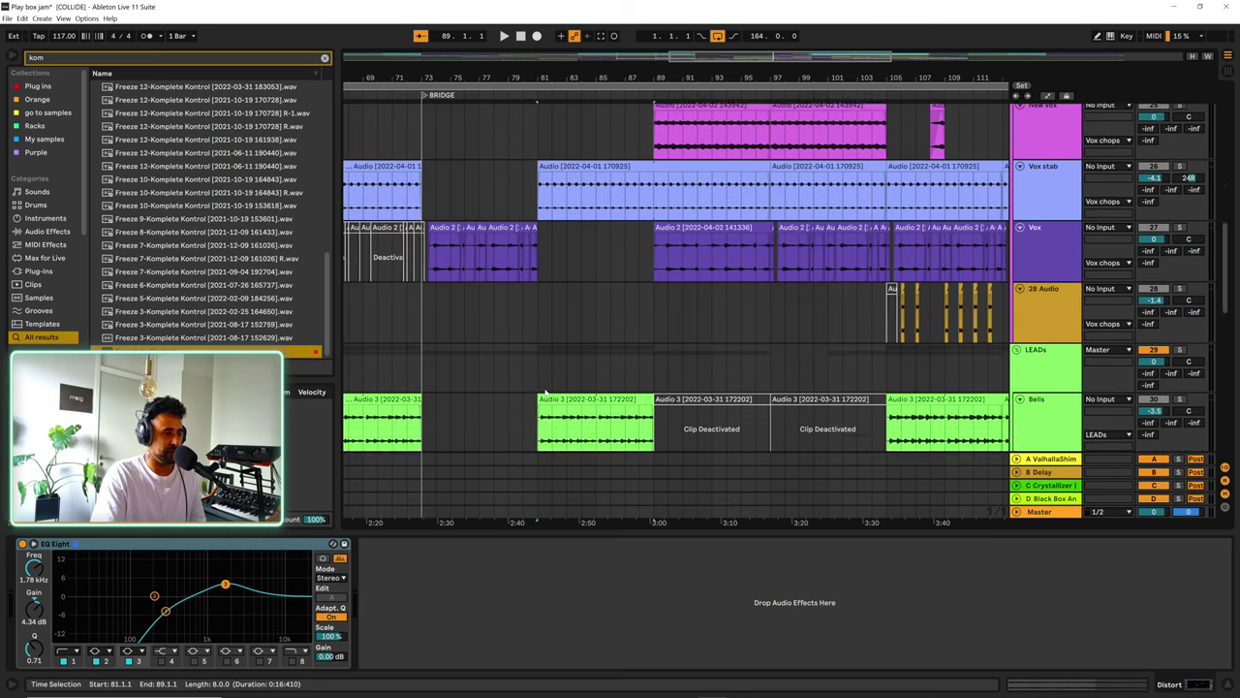
pyautogui.scroll(-5, 727, 346)
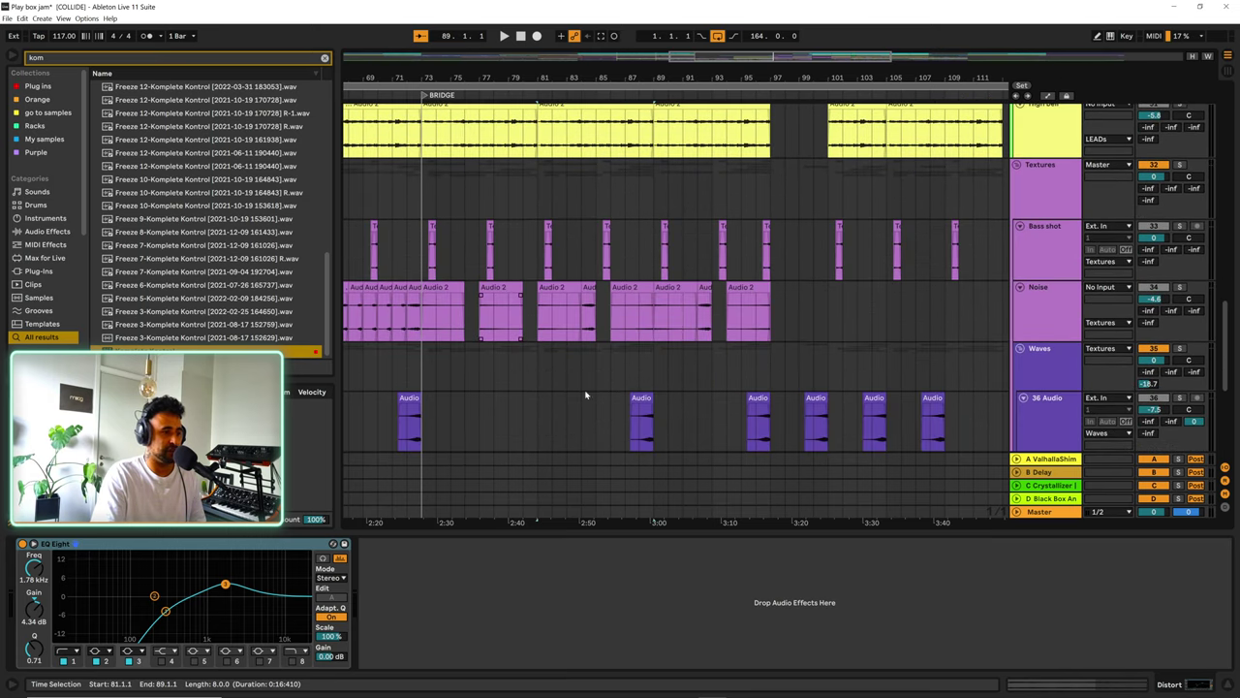
pyautogui.scroll(5, 704, 335)
pyautogui.scroll(10, 705, 336)
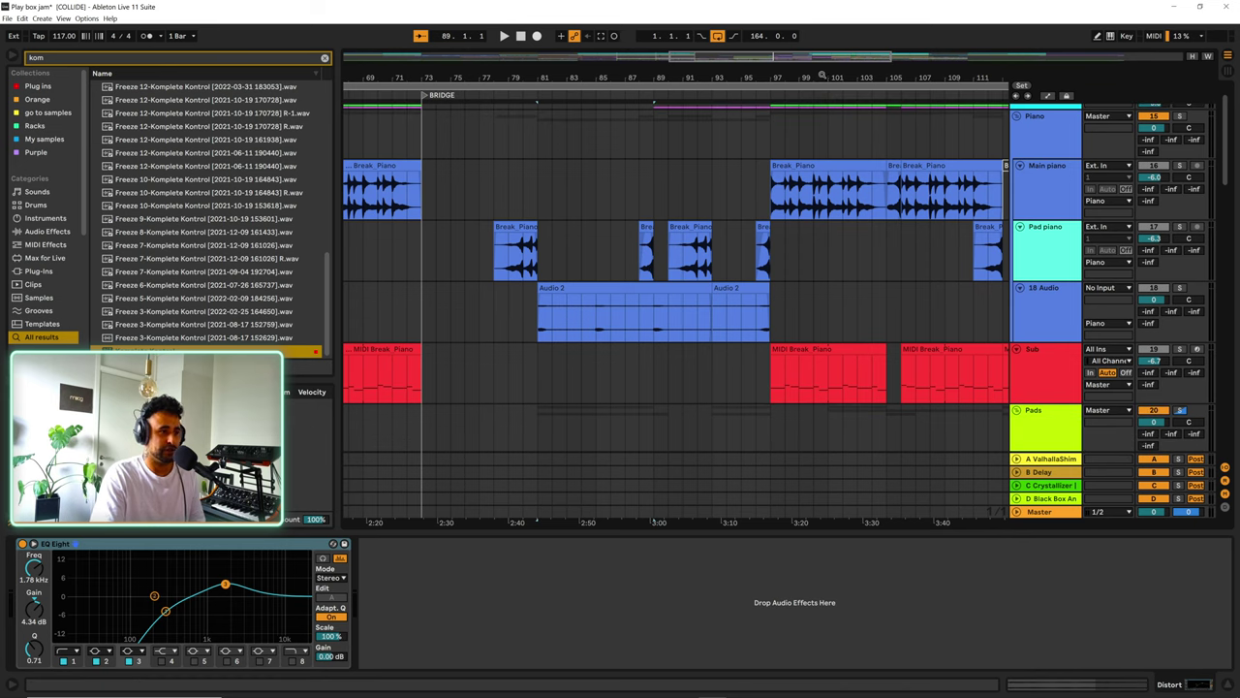
pyautogui.hscroll(3, 833, 257)
pyautogui.scroll(1, 1027, 155)
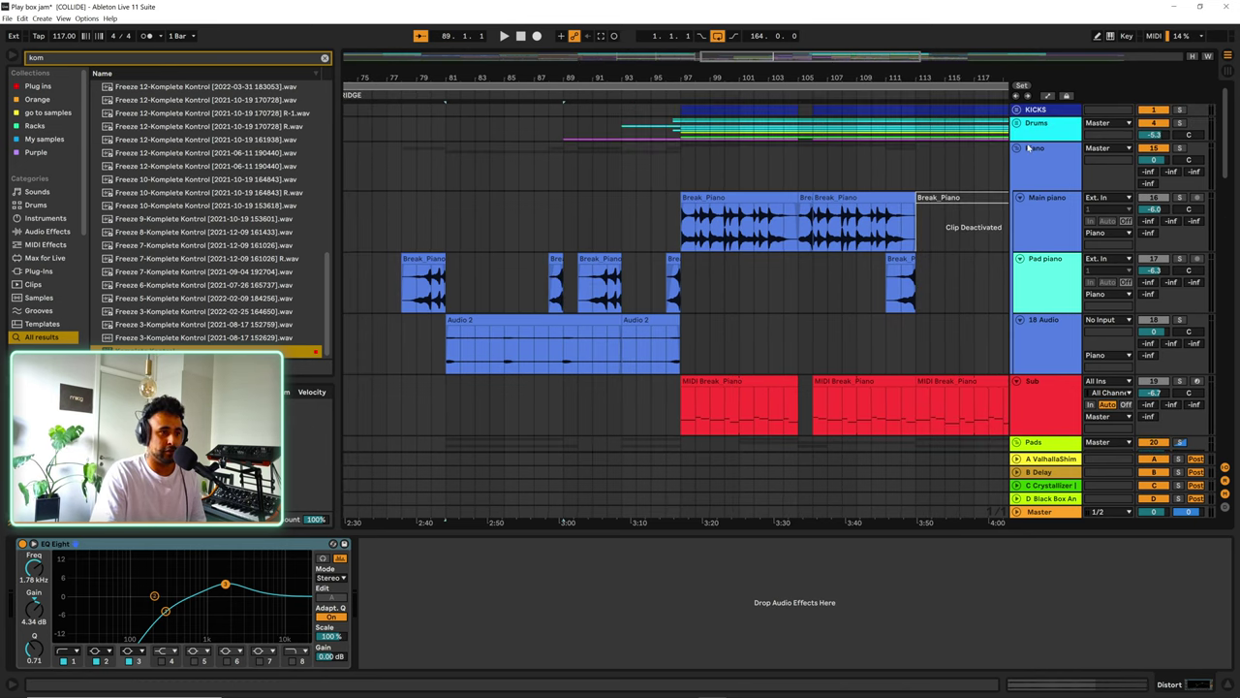
# - Unfold the Drums group, solo the KSHMR break beat loop track, and play it from bar 89
pyautogui.click(1017, 123)
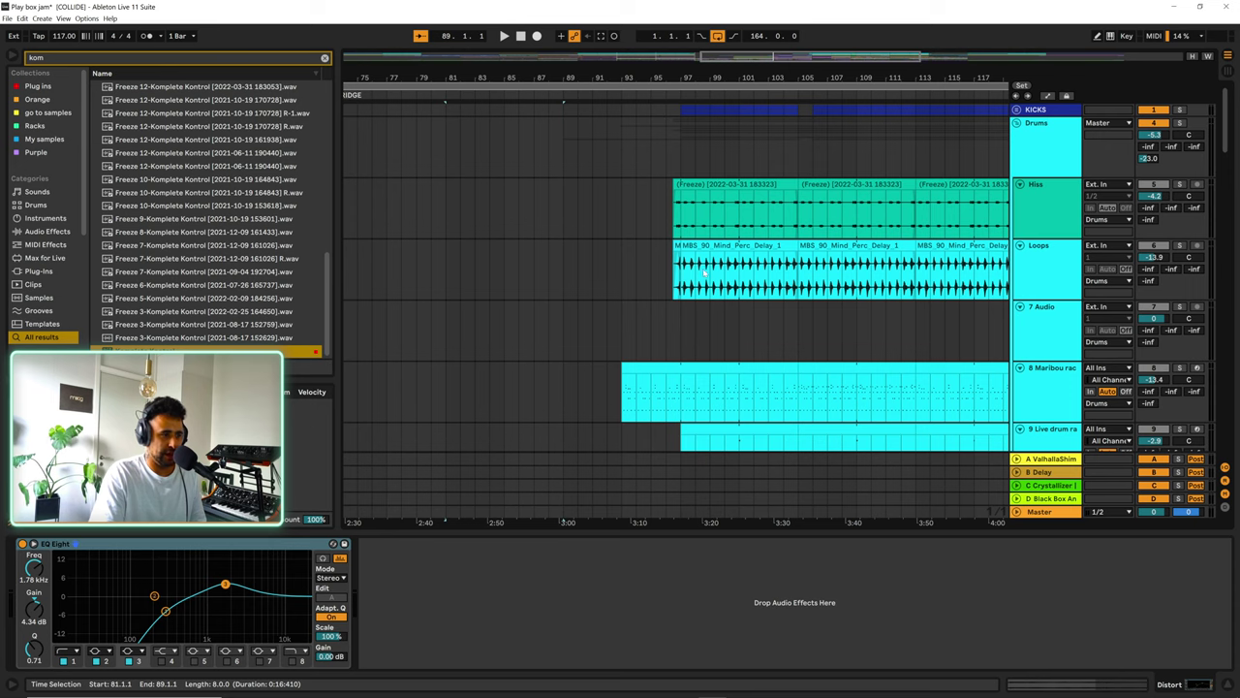
pyautogui.scroll(-10, 704, 273)
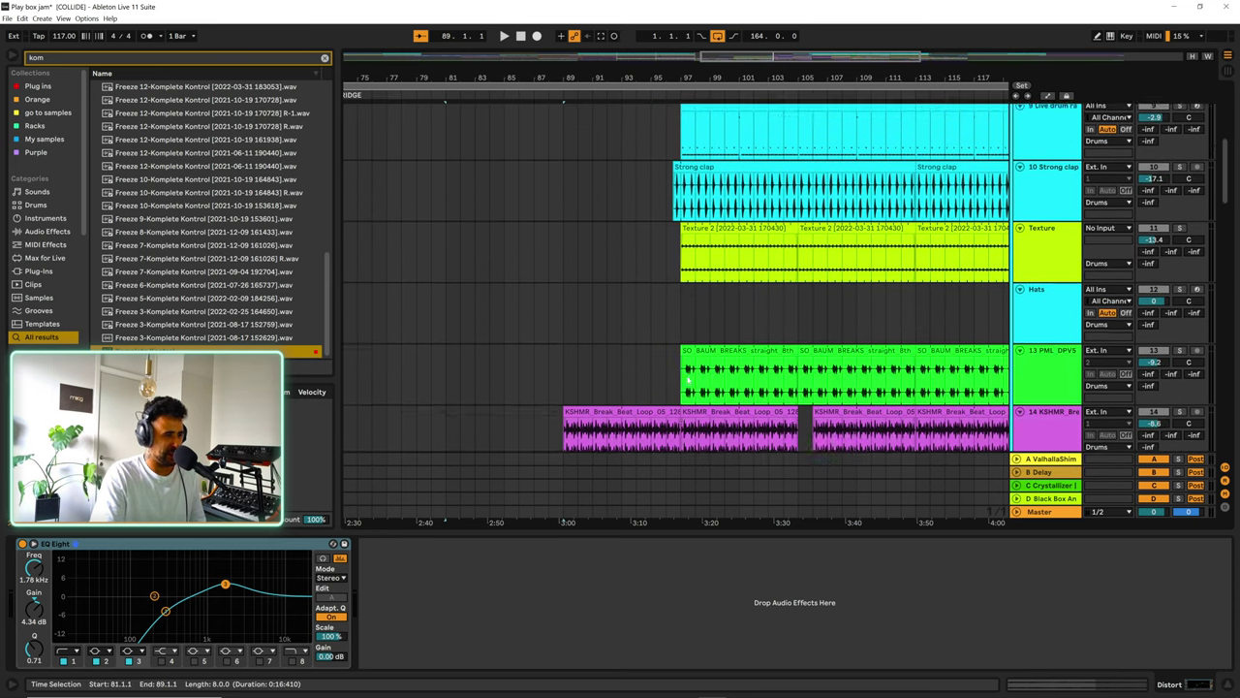
pyautogui.scroll(-2, 685, 378)
pyautogui.click(568, 384)
pyautogui.press('space')
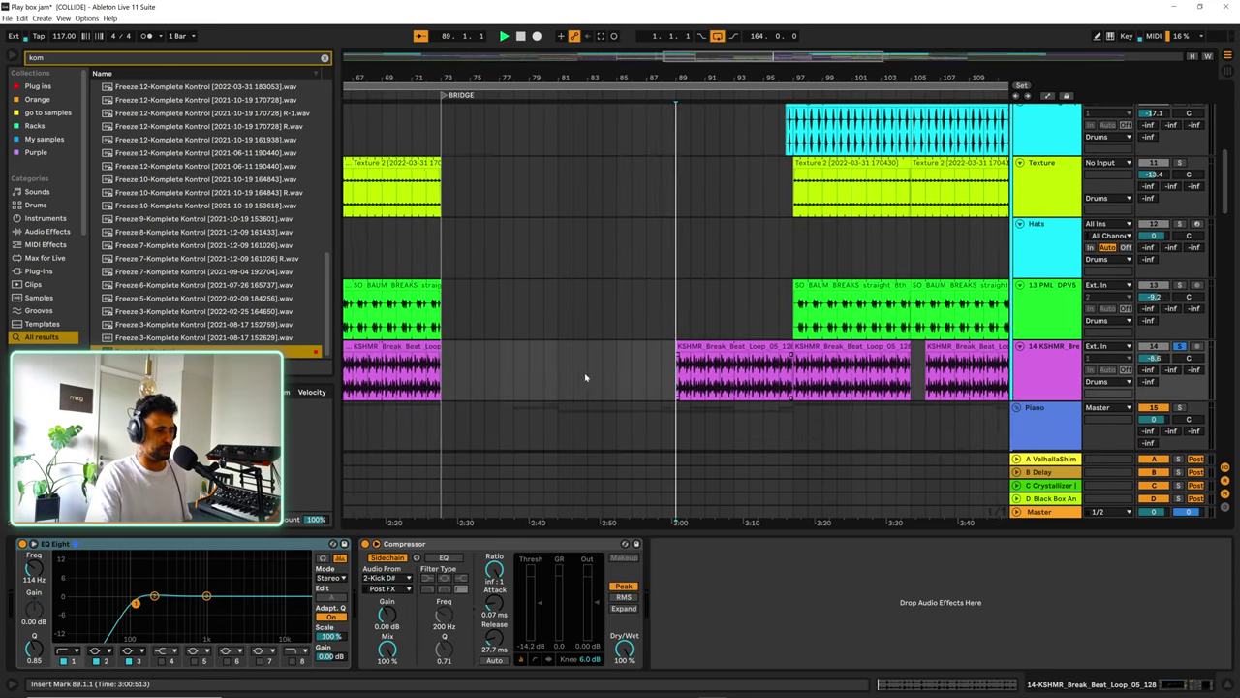
pyautogui.press('space')
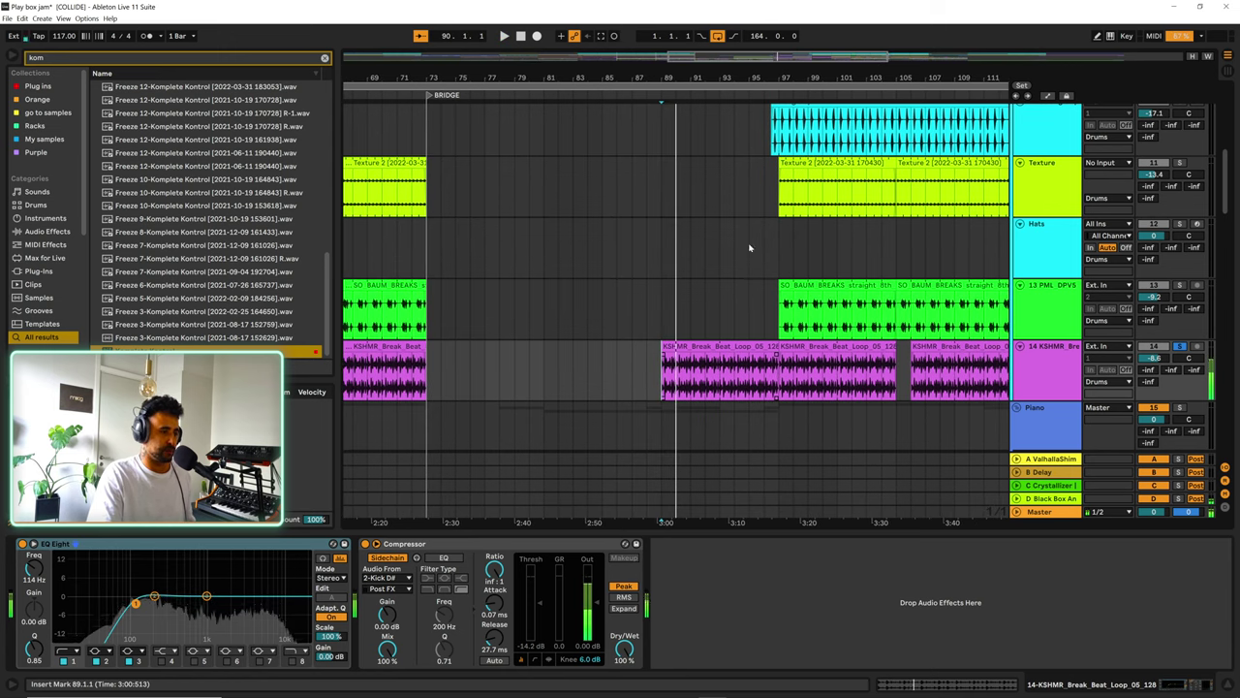
# - Review the earlier drum loop clips, and play the soloed 13 PML track's hat break loop from bar 97
pyautogui.moveTo(612, 76); pyautogui.dragTo(1008, 58)
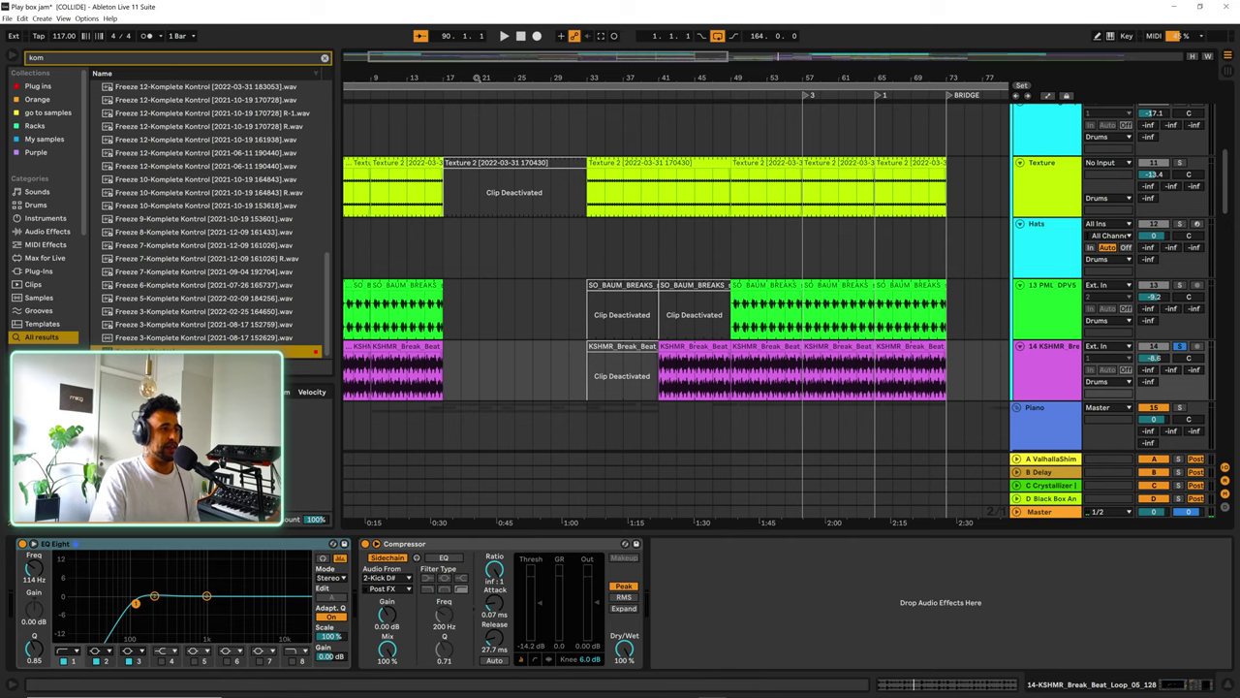
pyautogui.moveTo(475, 77); pyautogui.dragTo(772, 367)
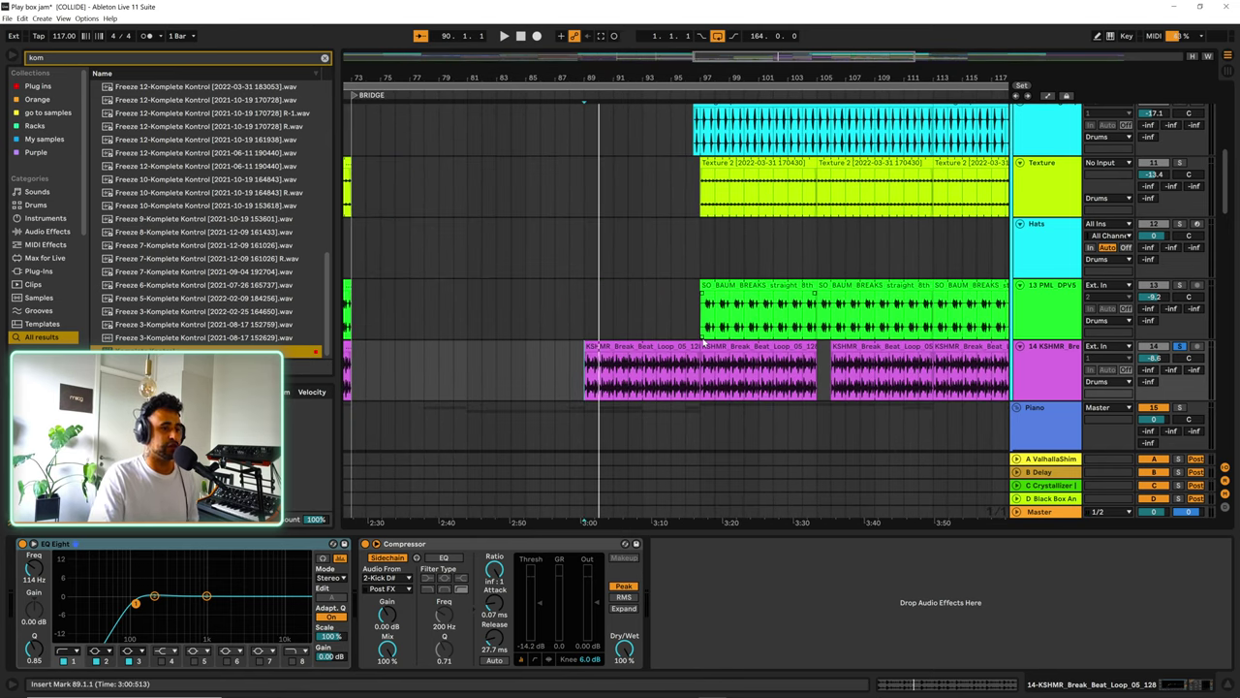
pyautogui.click(688, 392)
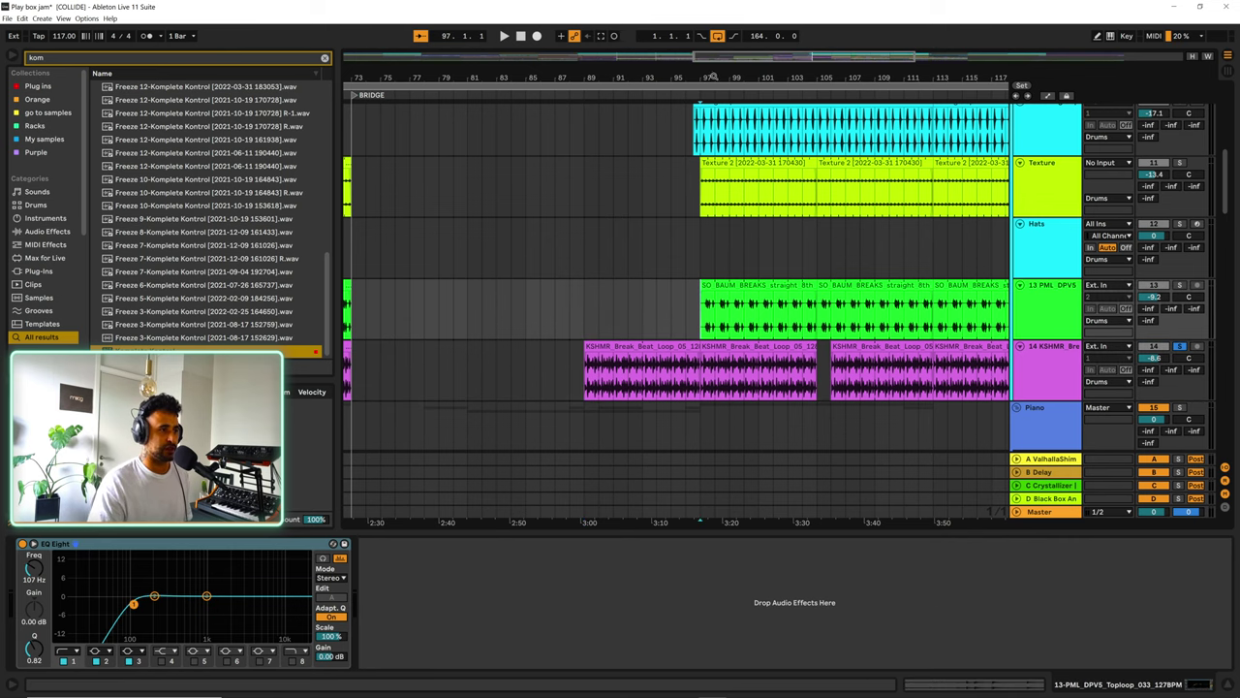
pyautogui.moveTo(712, 76); pyautogui.dragTo(685, 258)
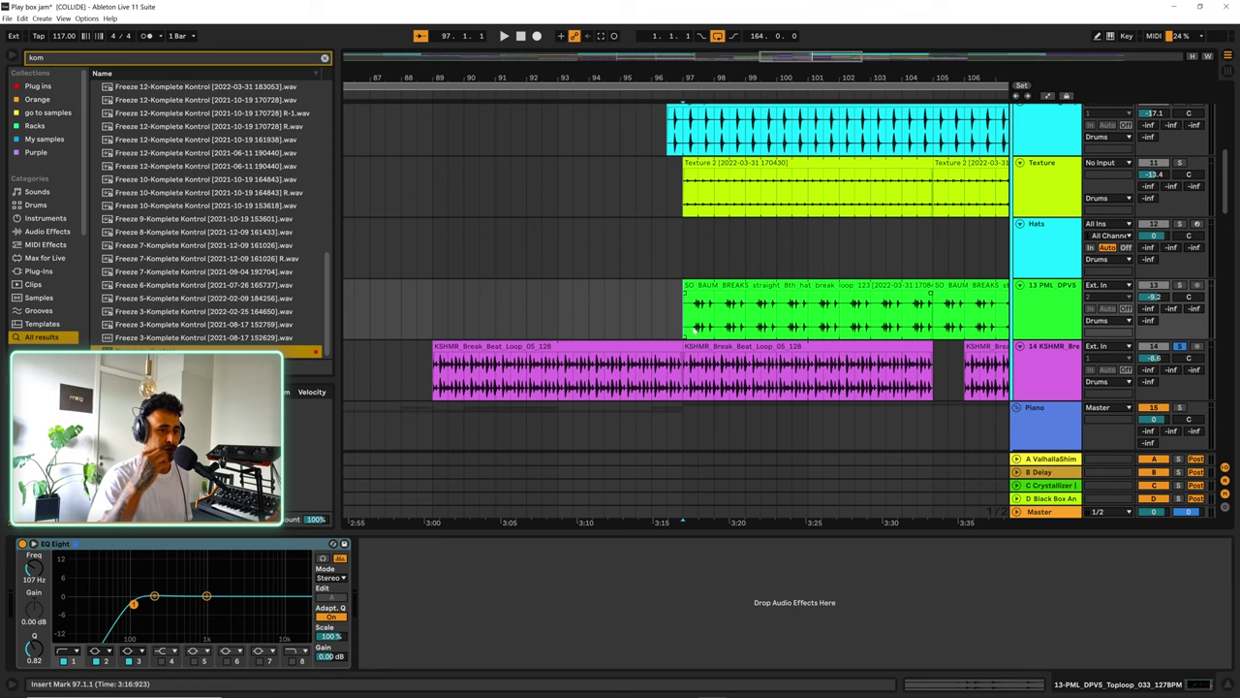
pyautogui.press('space')
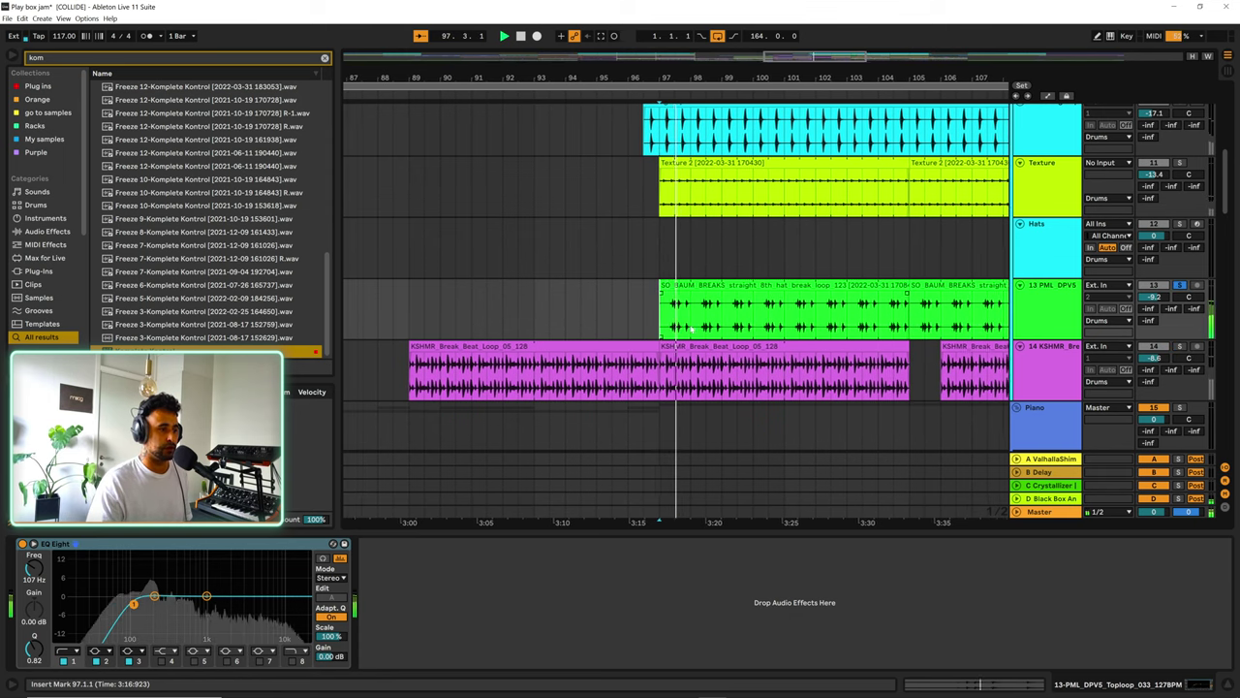
# - Stop the hat loop playback, solo the Texture track in the Drums group, and play it from bar 97
pyautogui.press('space')
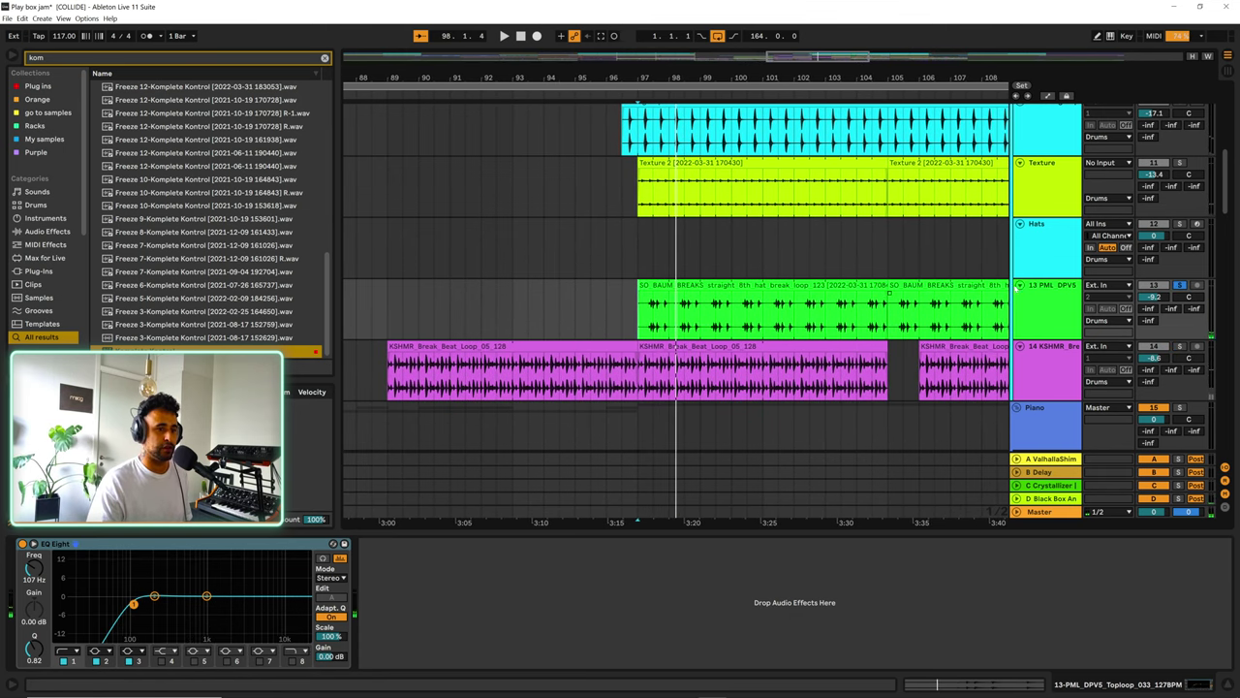
pyautogui.scroll(5, 1067, 250)
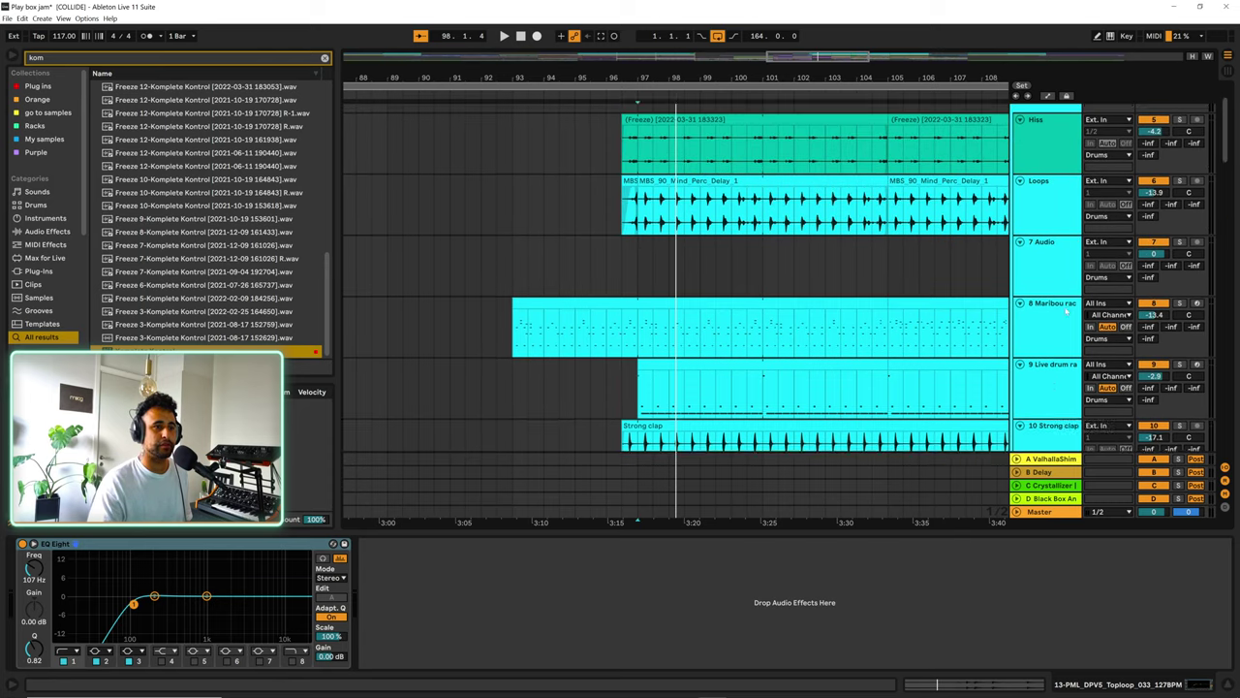
pyautogui.scroll(3, 1046, 381)
pyautogui.scroll(-4, 1039, 384)
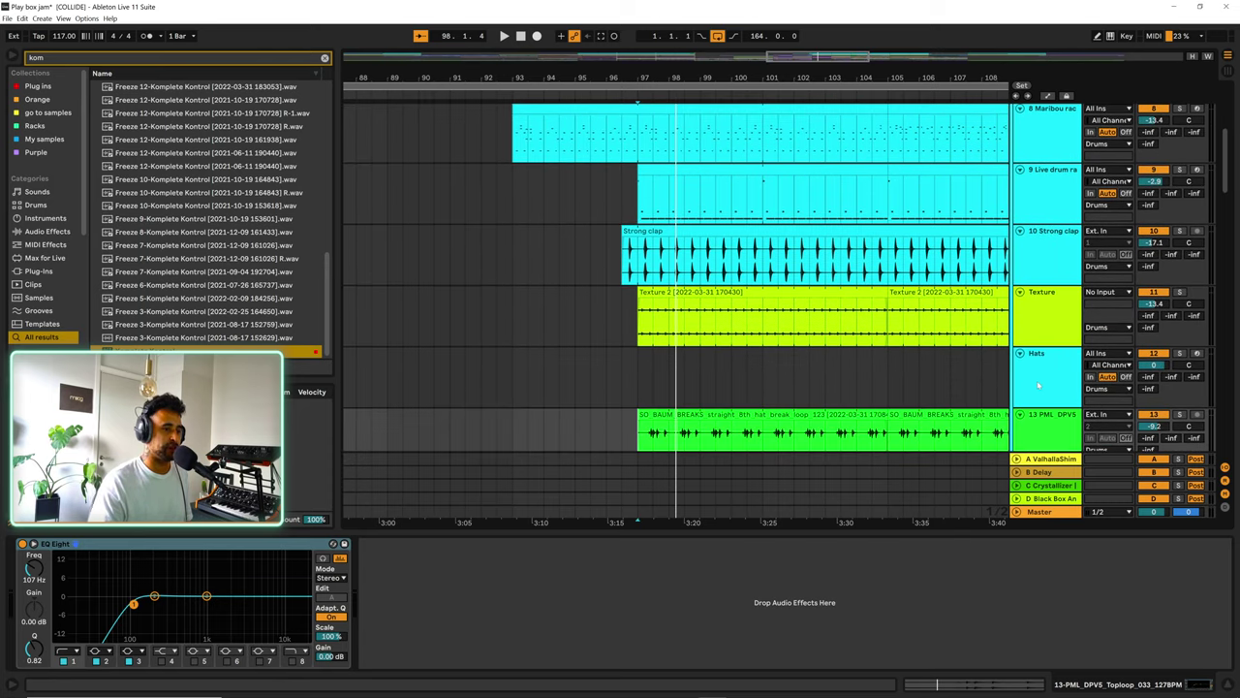
pyautogui.click(1042, 338)
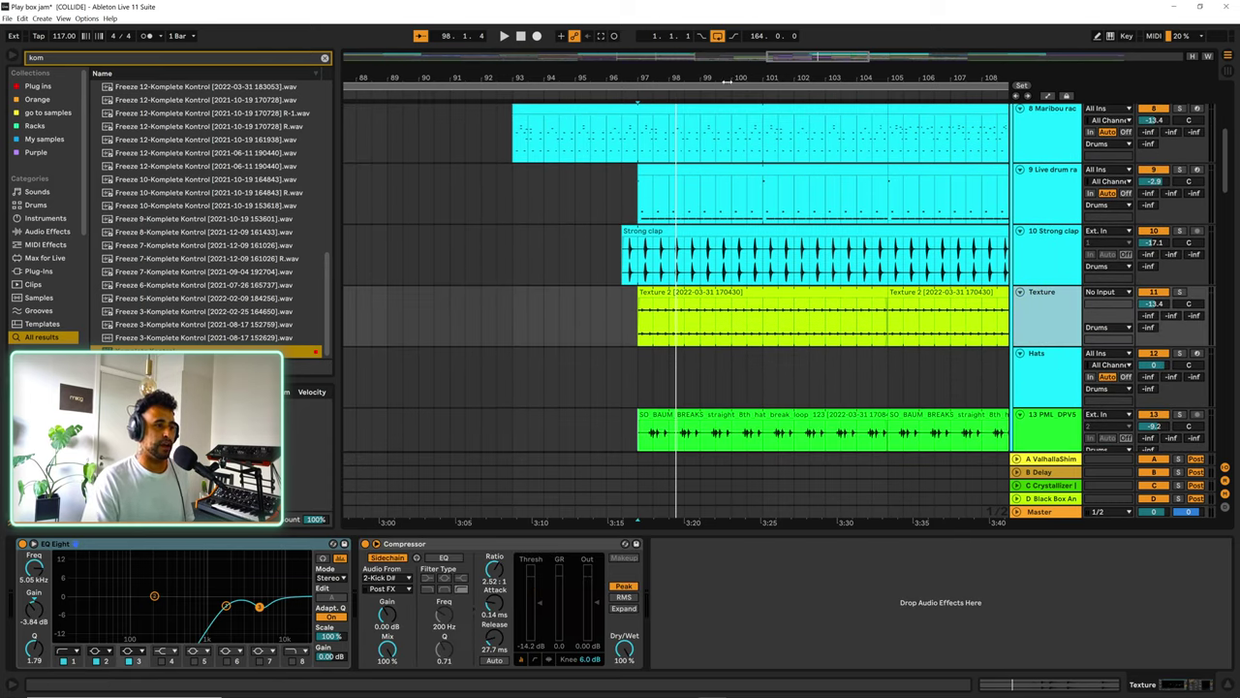
pyautogui.moveTo(730, 78); pyautogui.dragTo(683, 74)
pyautogui.press('space')
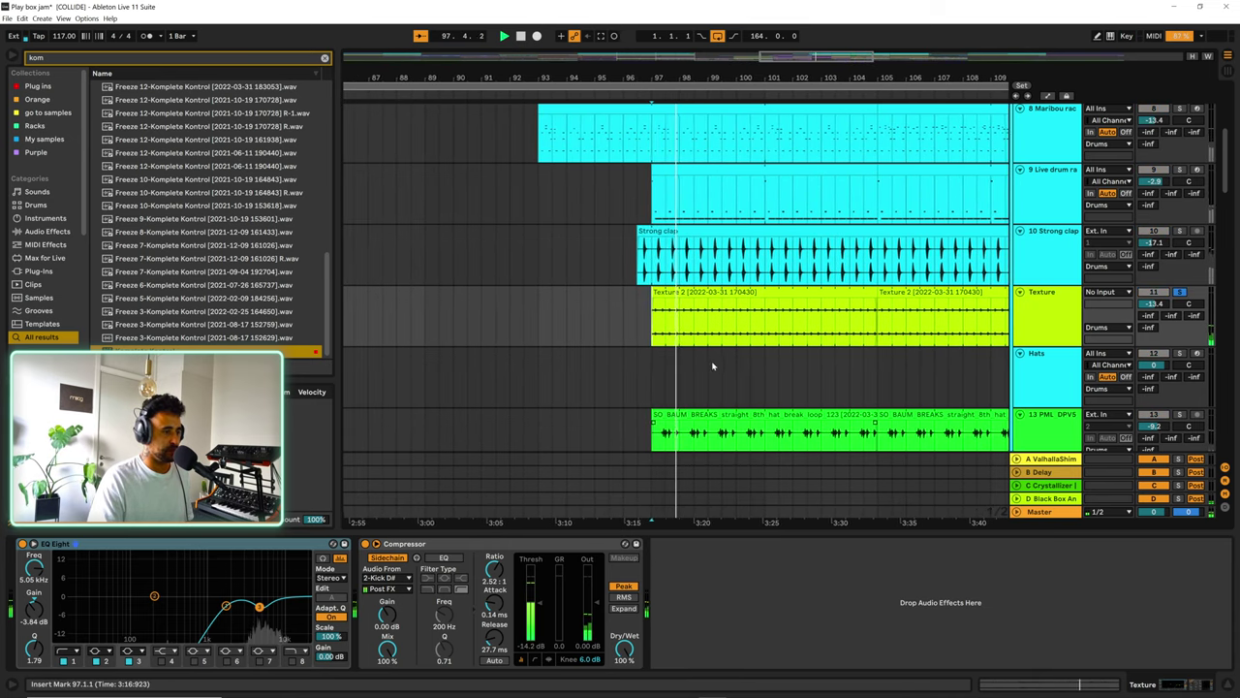
pyautogui.press('space')
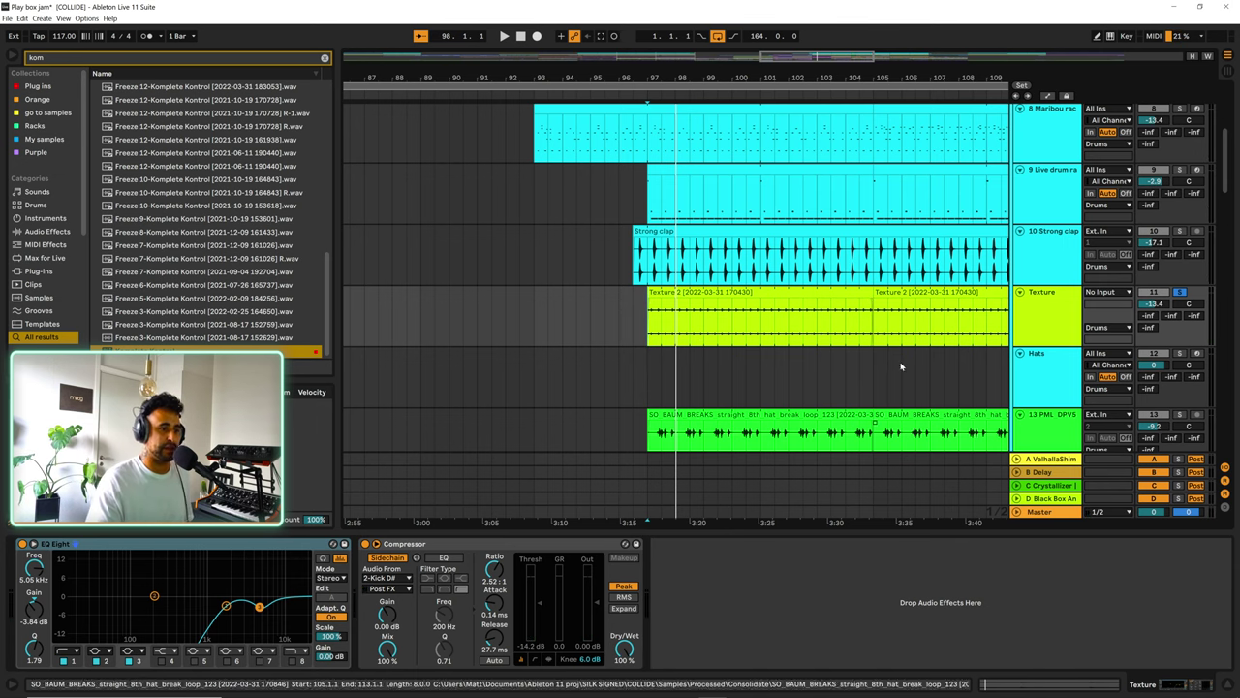
# - Solo the 10 Strong clap track and play it from bar 97
pyautogui.scroll(2, 965, 339)
pyautogui.click(610, 354)
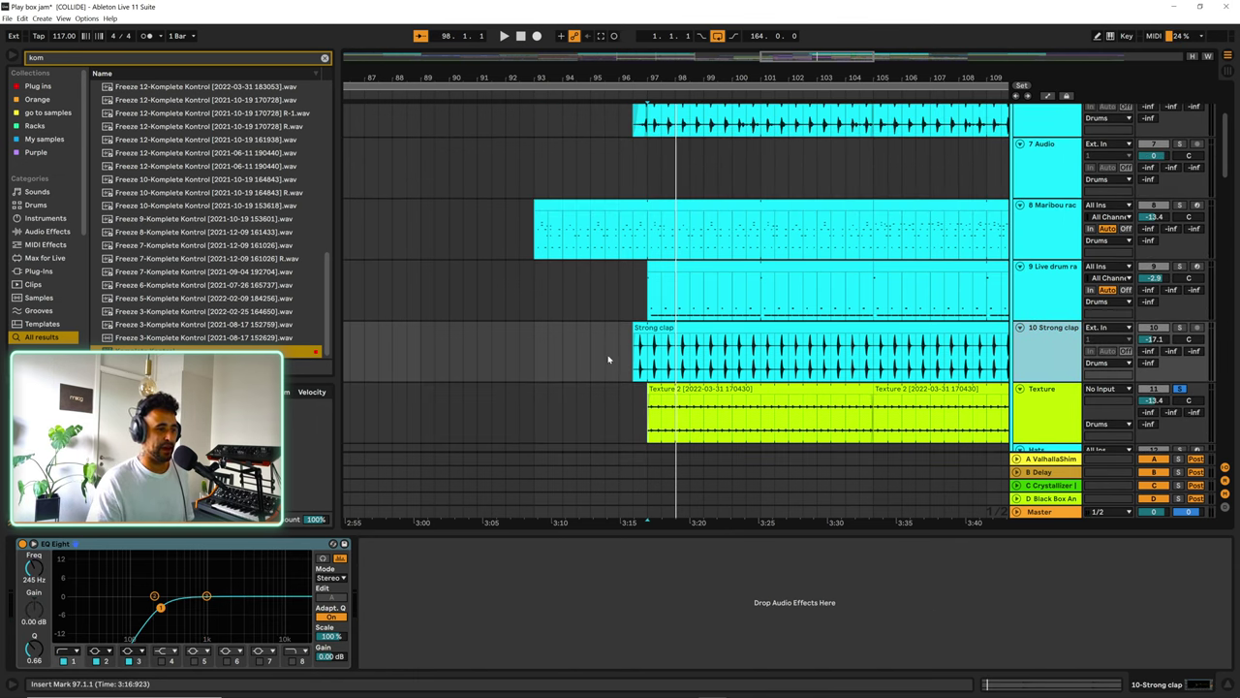
pyautogui.press('space')
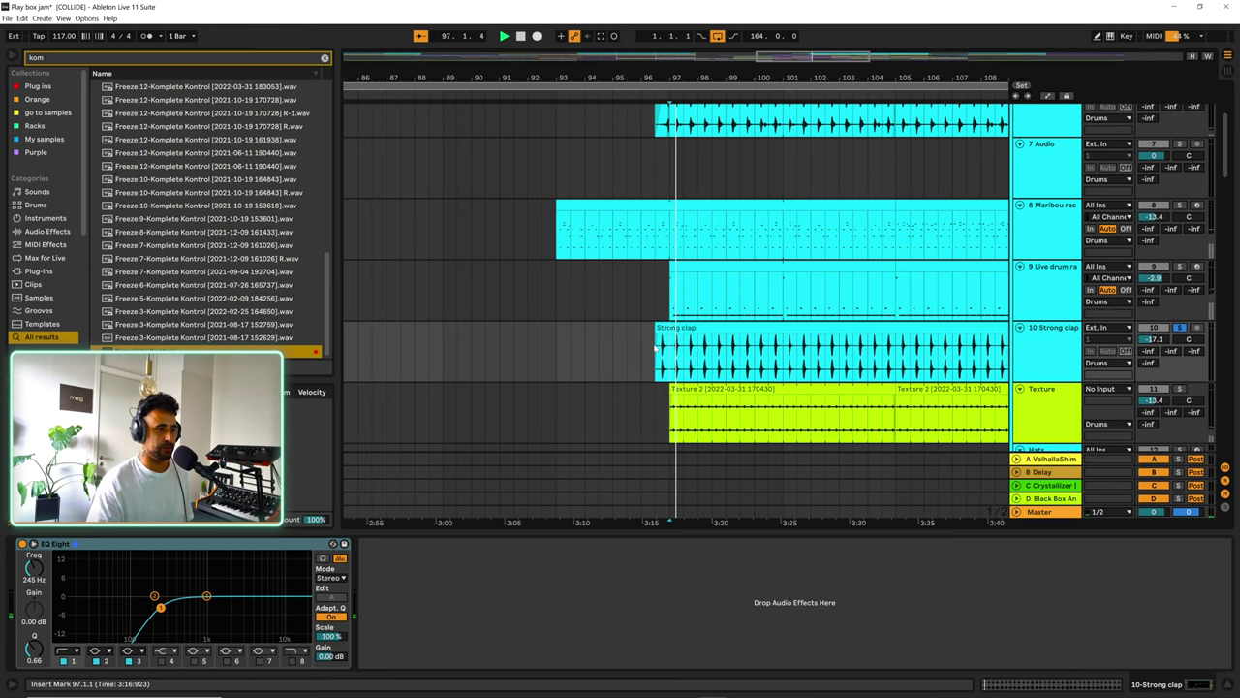
pyautogui.press('space')
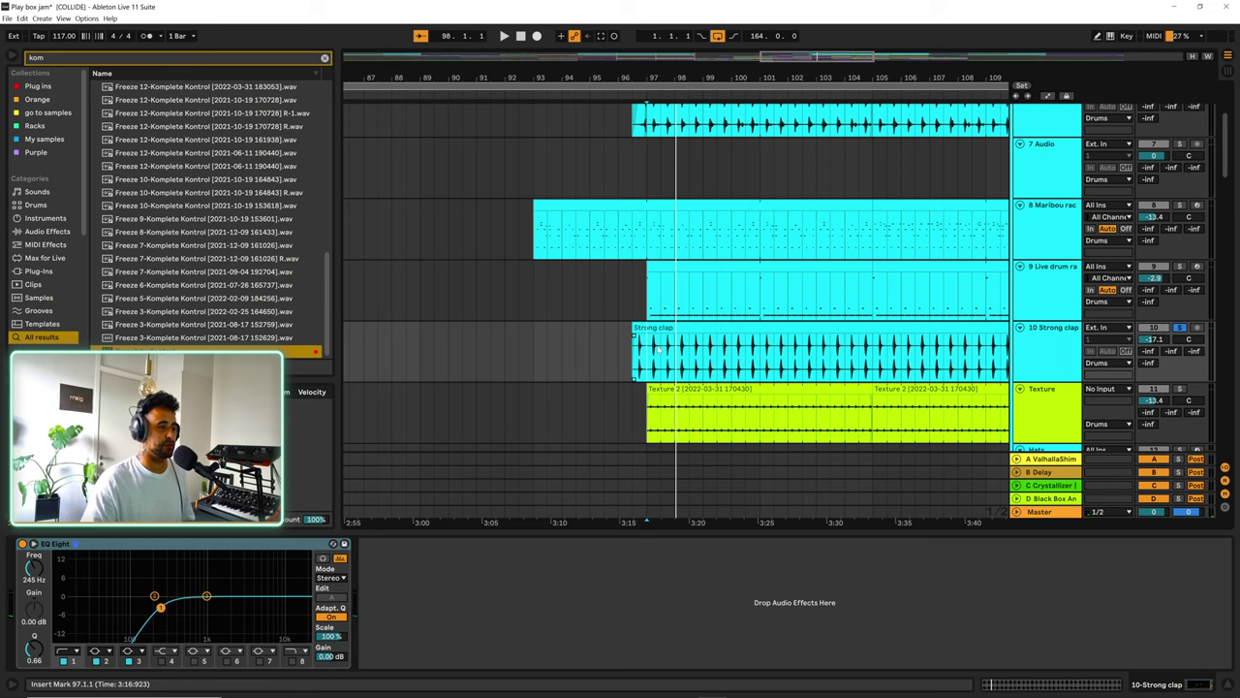
# - Solo the 9 Live drum rack track, play it from bar 97, and view the drum rack in its device chain
pyautogui.click(647, 298)
pyautogui.press('space')
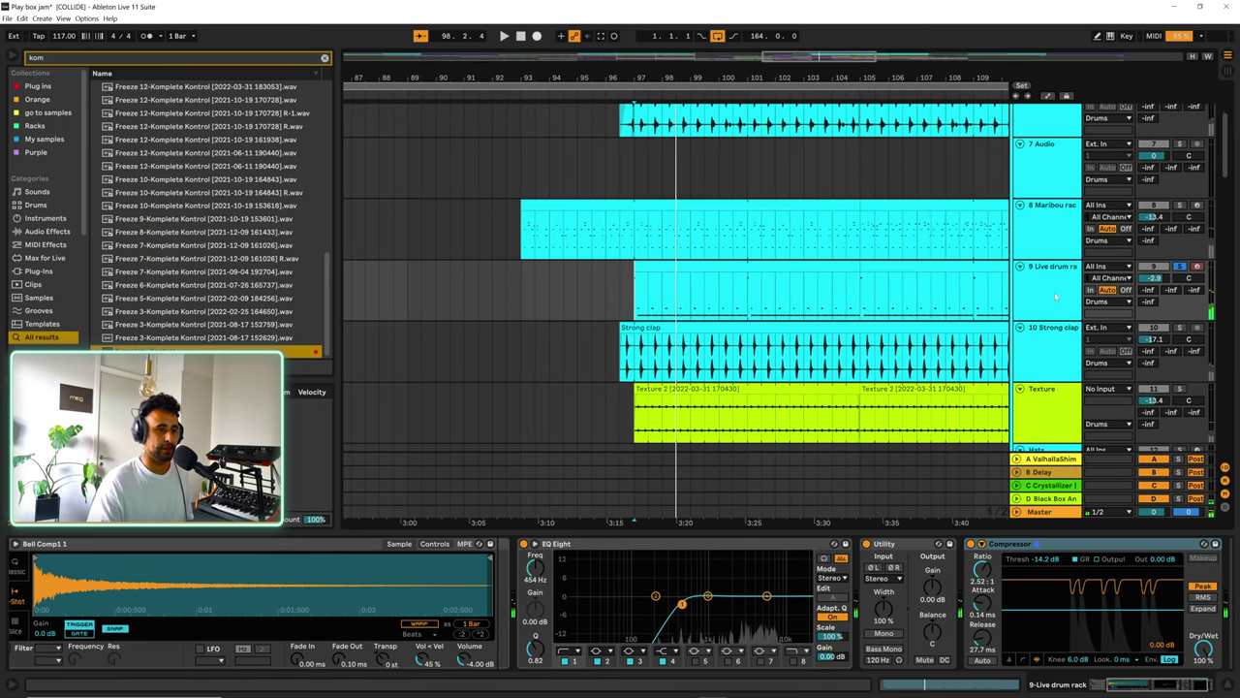
pyautogui.click(108, 545)
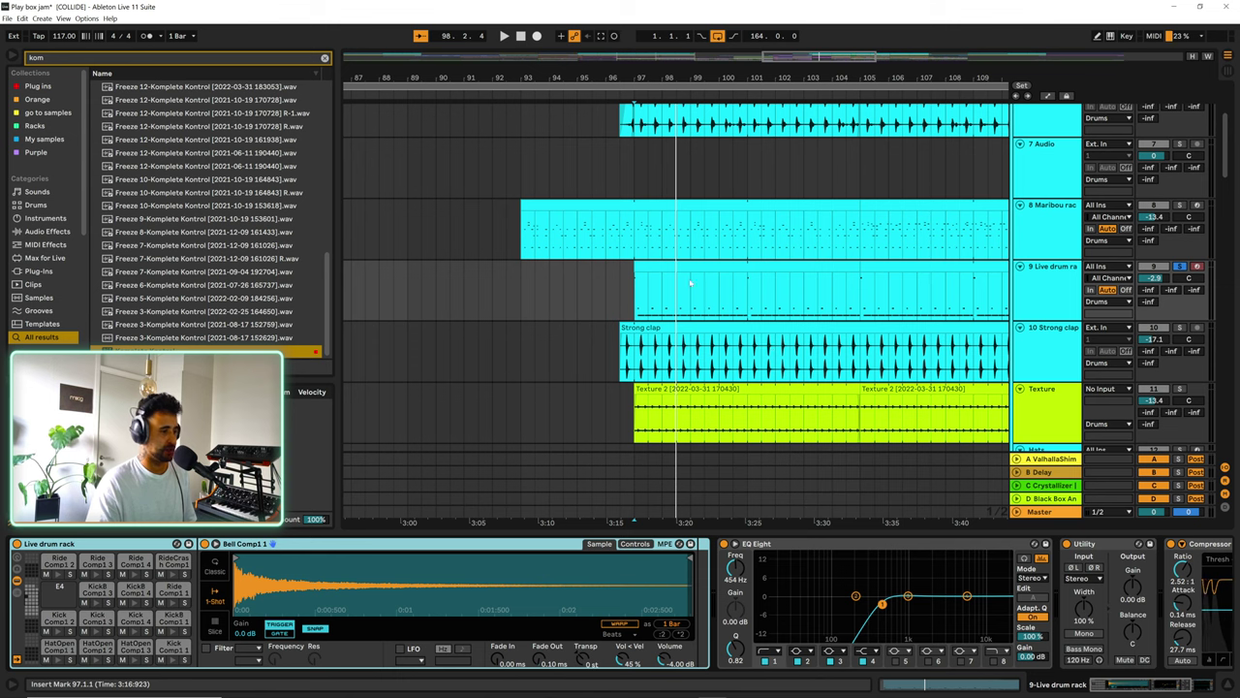
pyautogui.click(1049, 277)
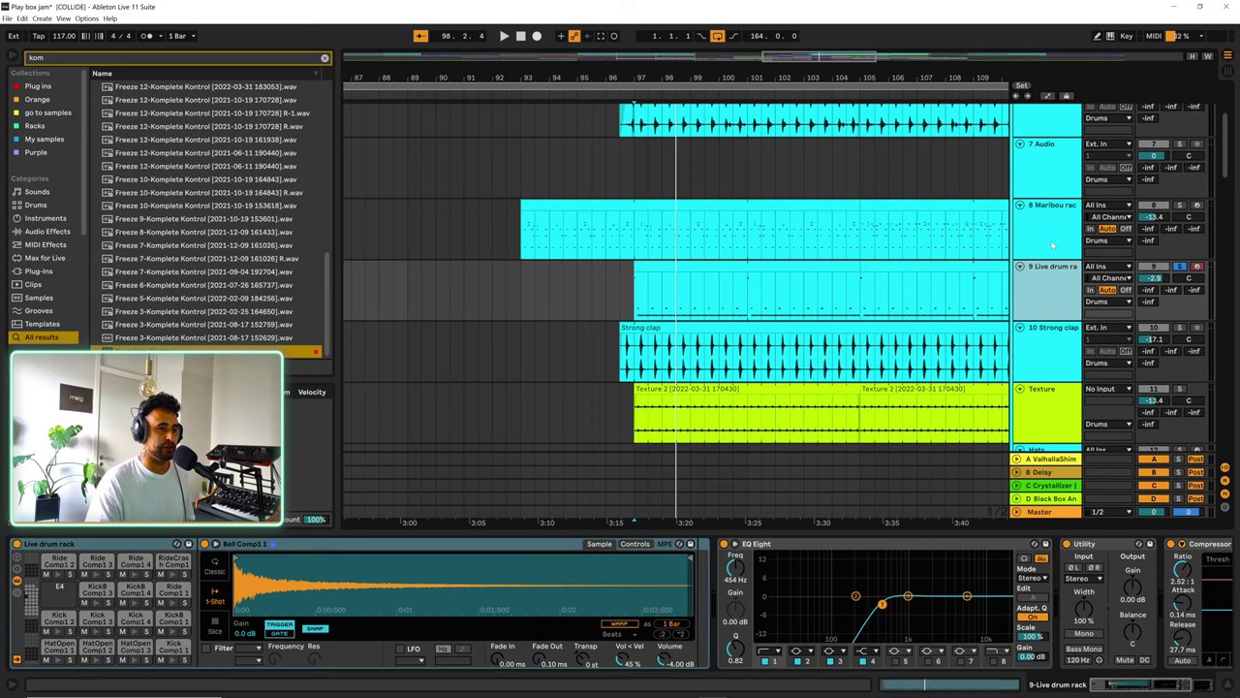
# - Examine the 8 Maribou rack track's device chain from the start, and play the track soloed from bar 97
pyautogui.click(635, 234)
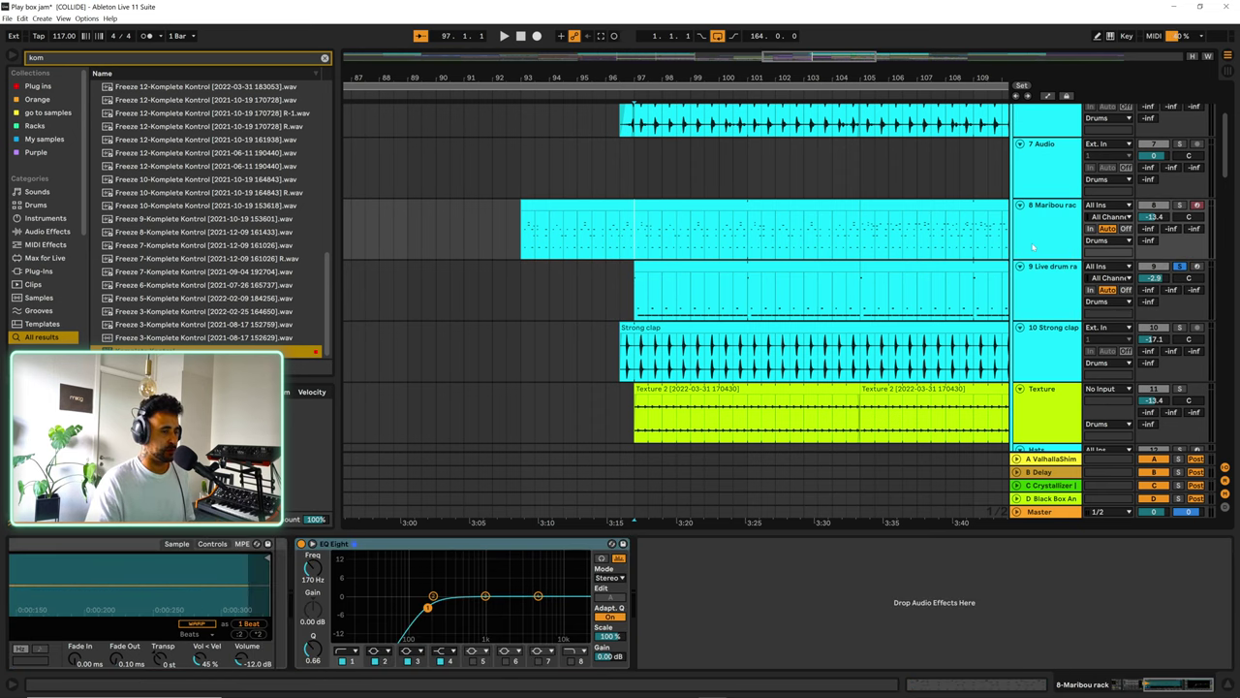
pyautogui.click(116, 547)
pyautogui.press('Left')
pyautogui.press('Left')
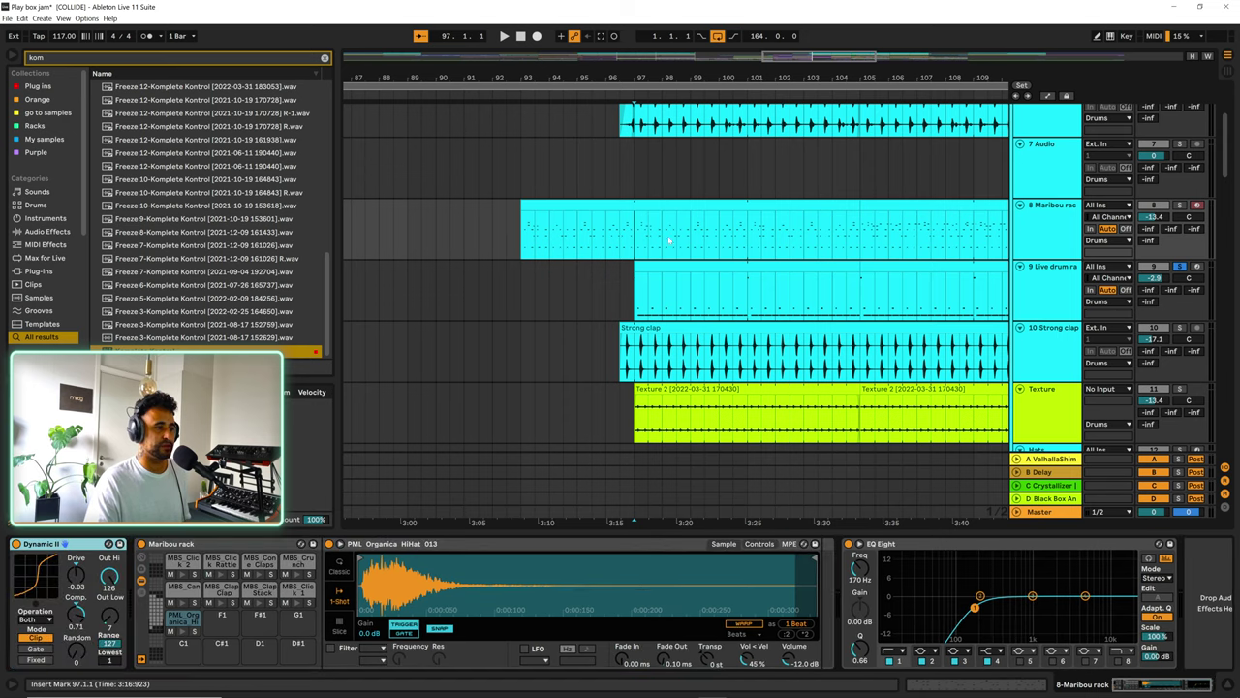
pyautogui.press('space')
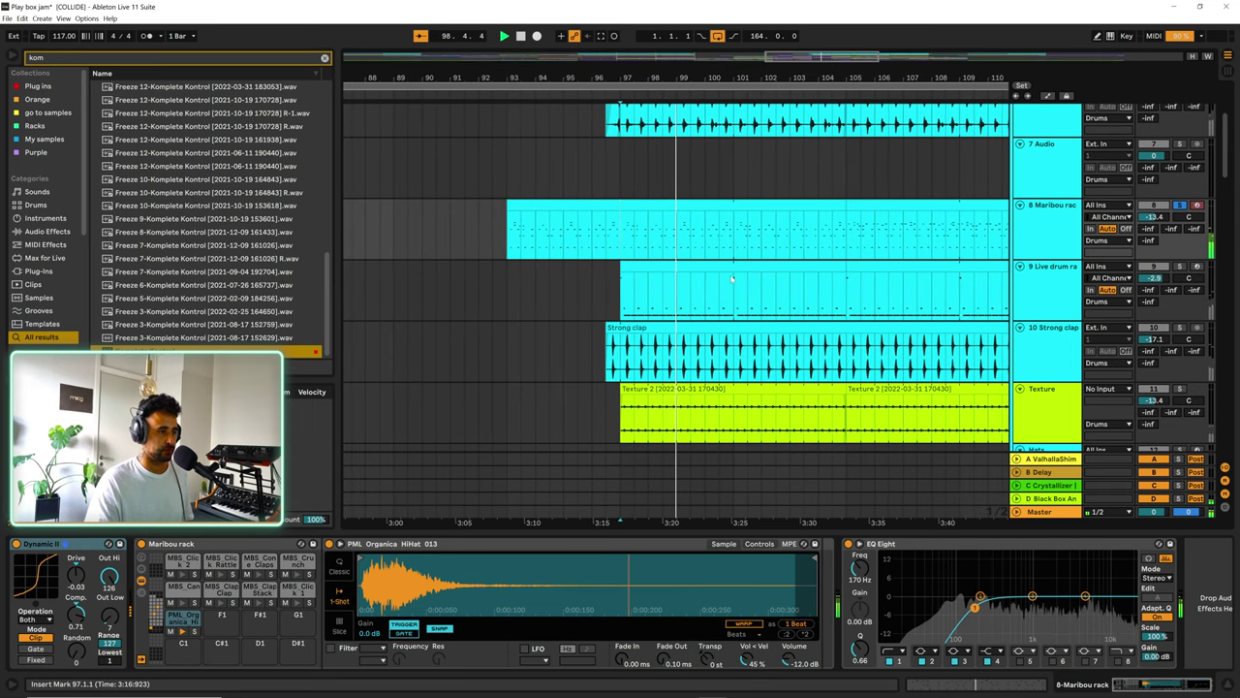
pyautogui.press('space')
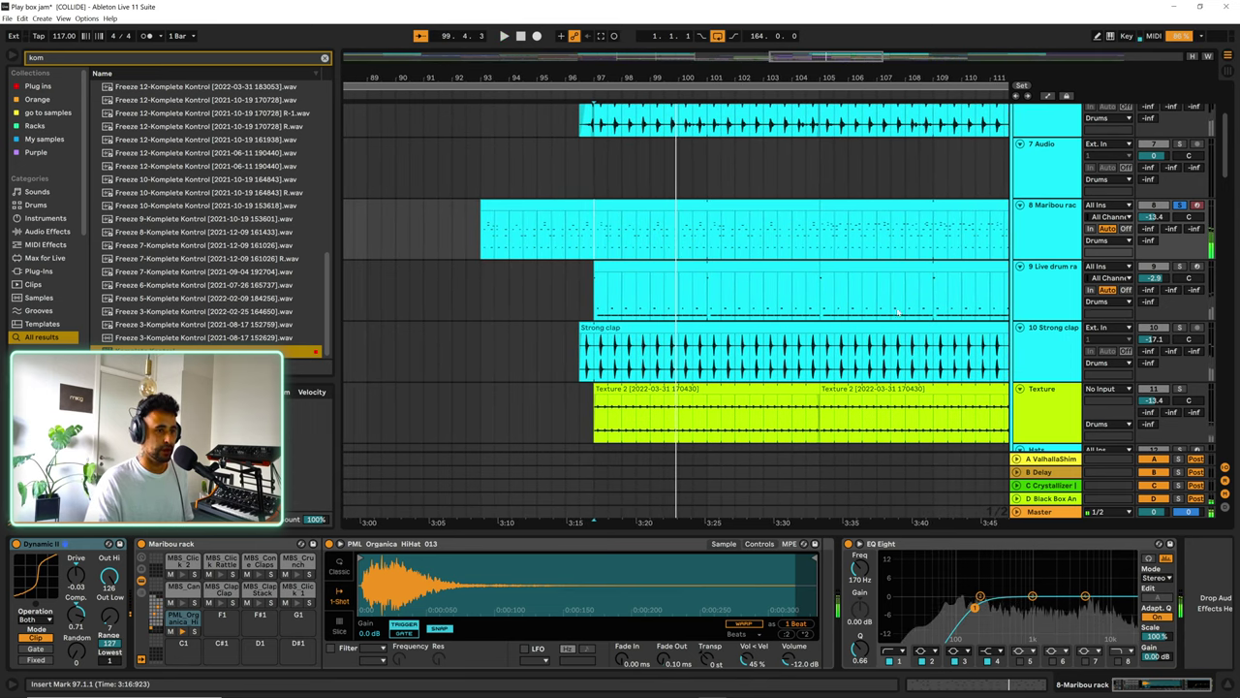
# - Solo the Loops track and play its Mind Perc Delay loop from bar 97
pyautogui.scroll(4, 688, 308)
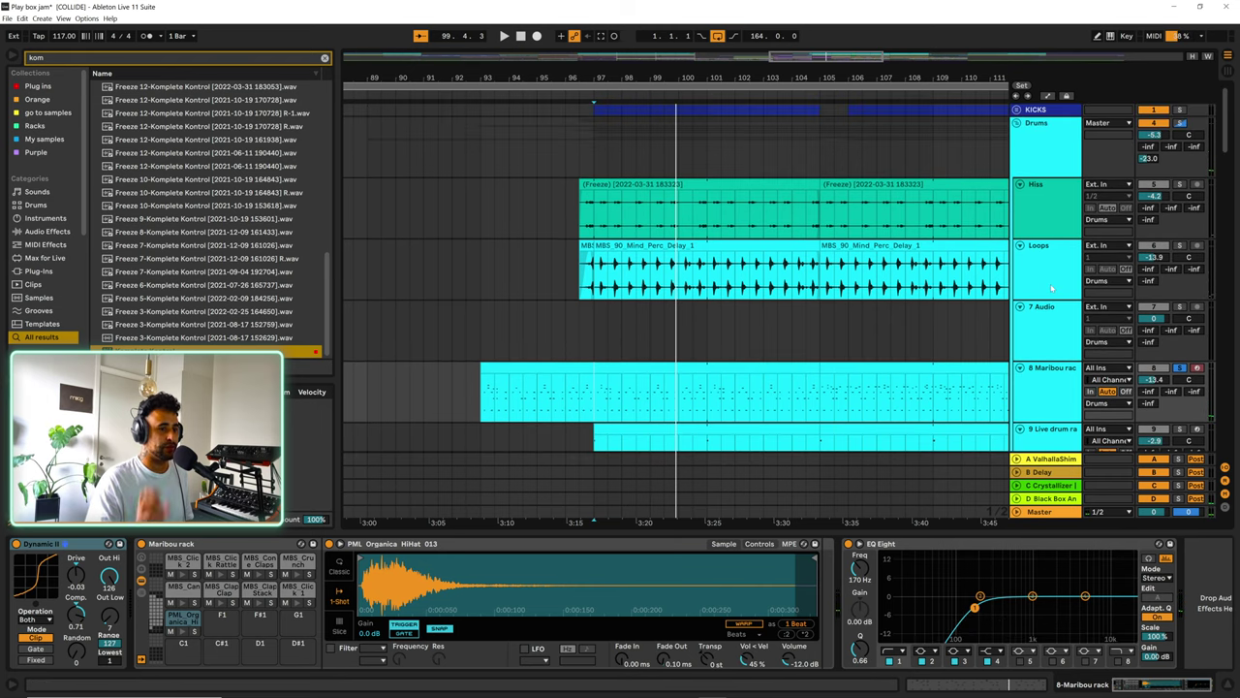
pyautogui.click(586, 295)
pyautogui.press('space')
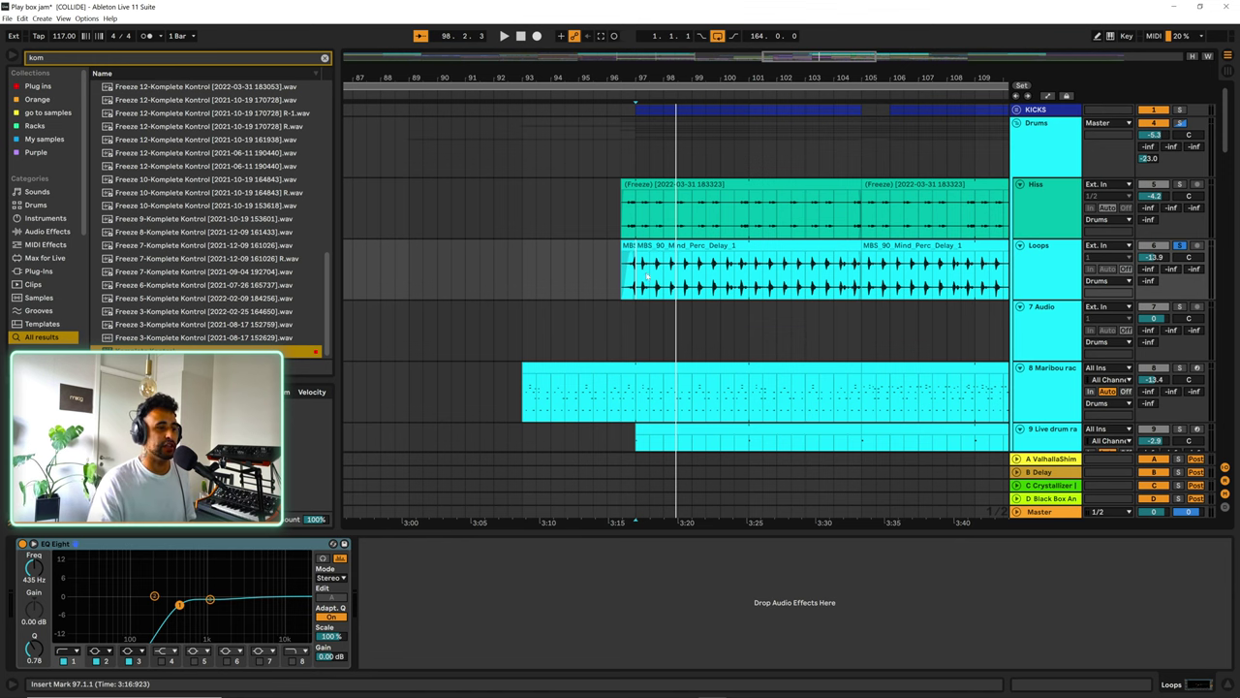
# - Solo the Hiss track and play its frozen clip from bar 97
pyautogui.click(647, 215)
pyautogui.press('space')
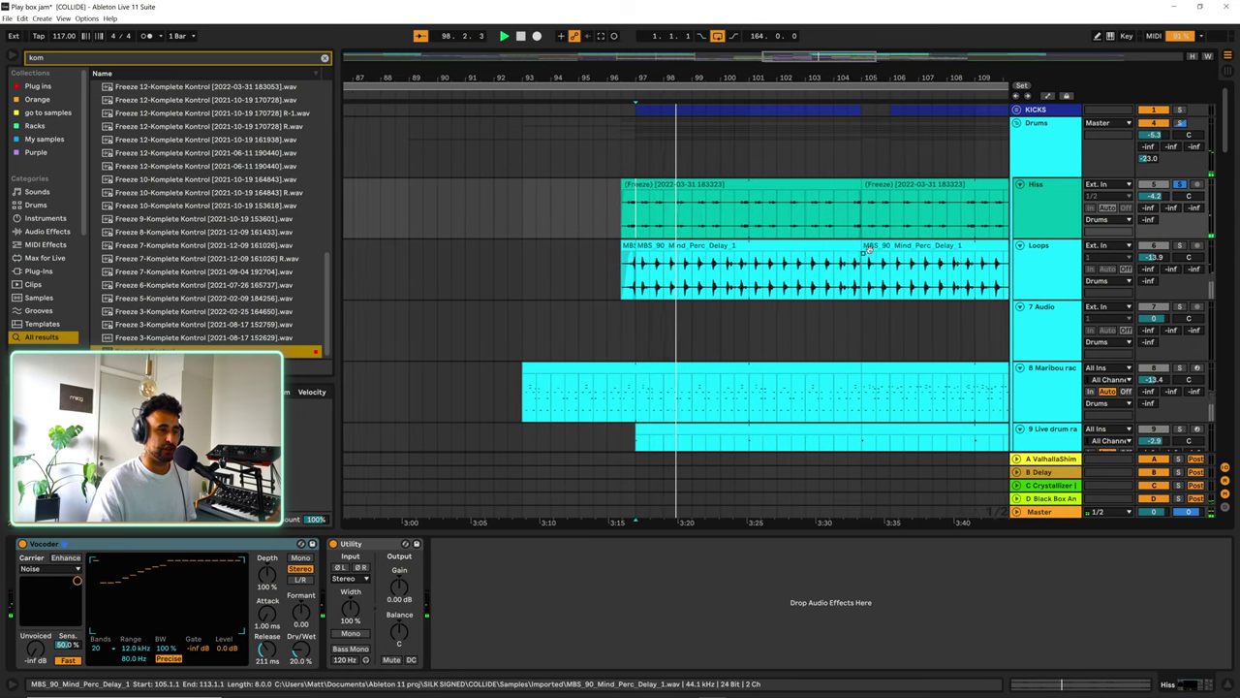
pyautogui.press('space')
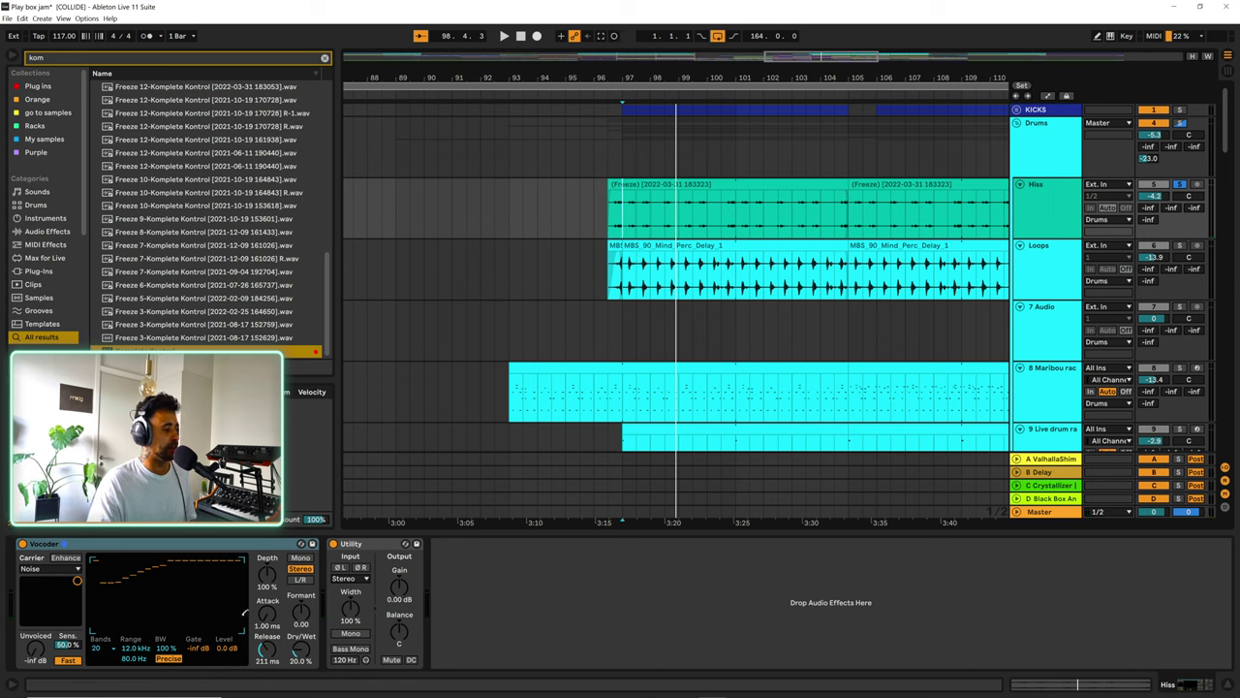
# - Bypass the Vocoder on the Hiss track, play from bar 97 to compare the sound, and switch the Vocoder back on
pyautogui.click(22, 545)
pyautogui.press('space')
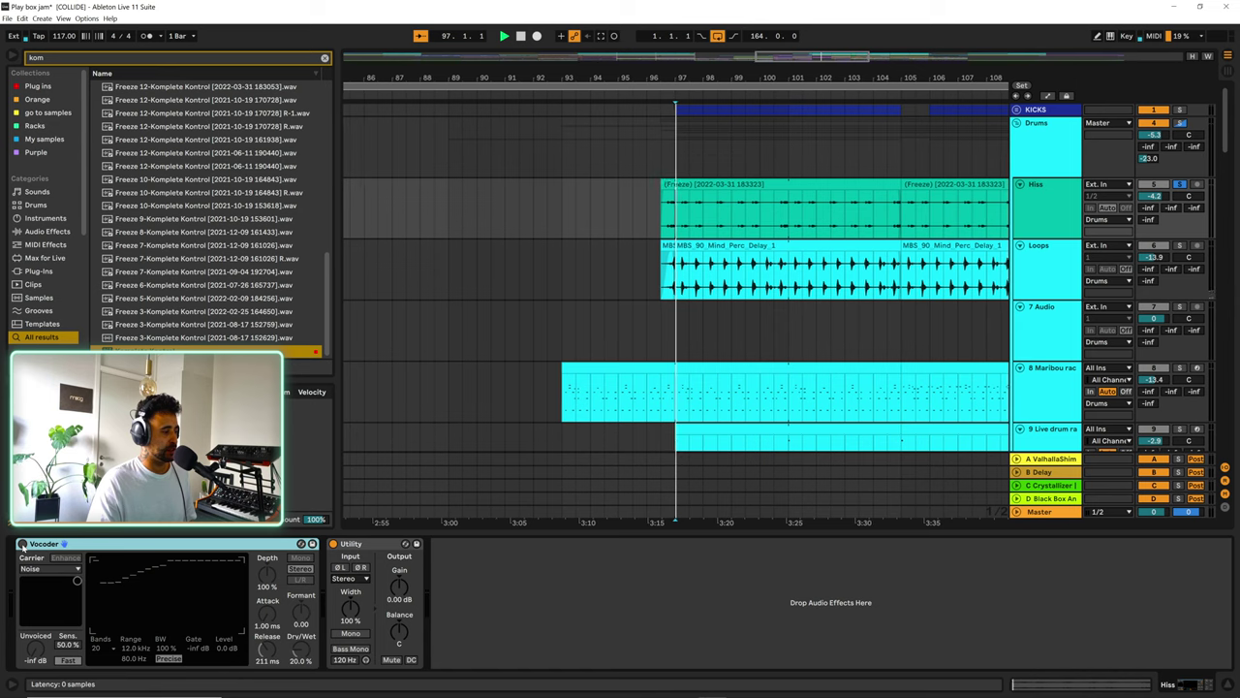
pyautogui.click(22, 545)
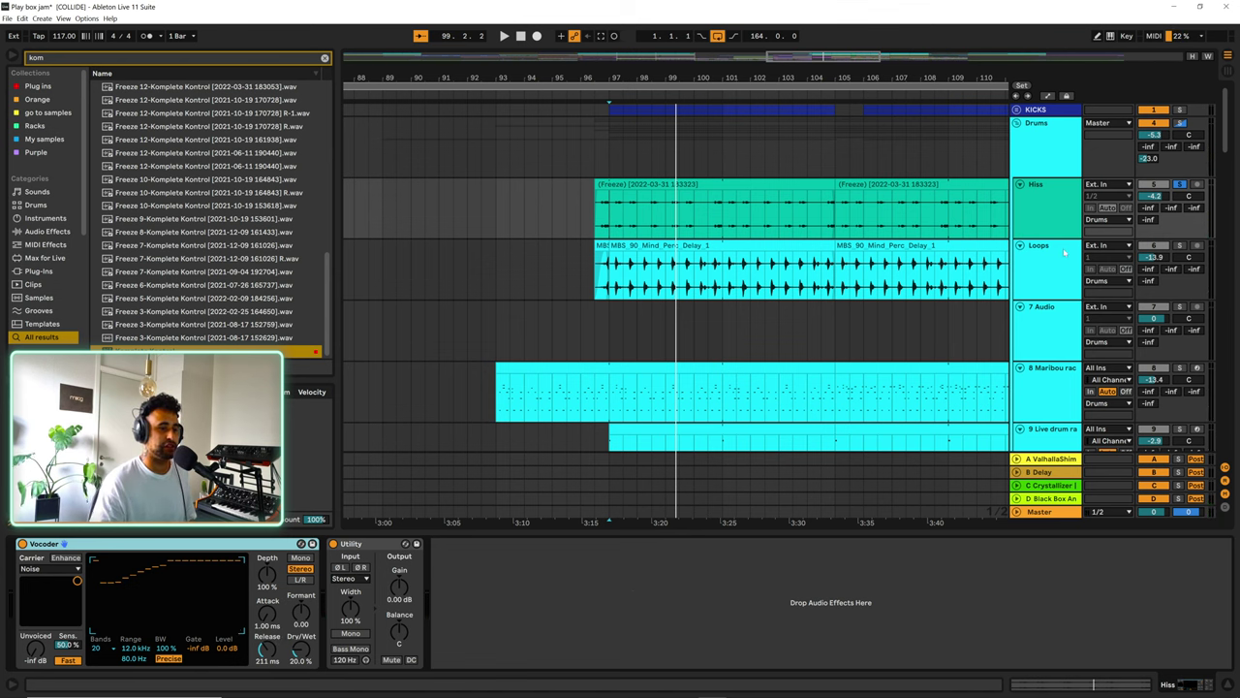
# - Review the device chains of the Loops, 8 Maribou rack and 9 Live drum rack tracks
pyautogui.click(1037, 269)
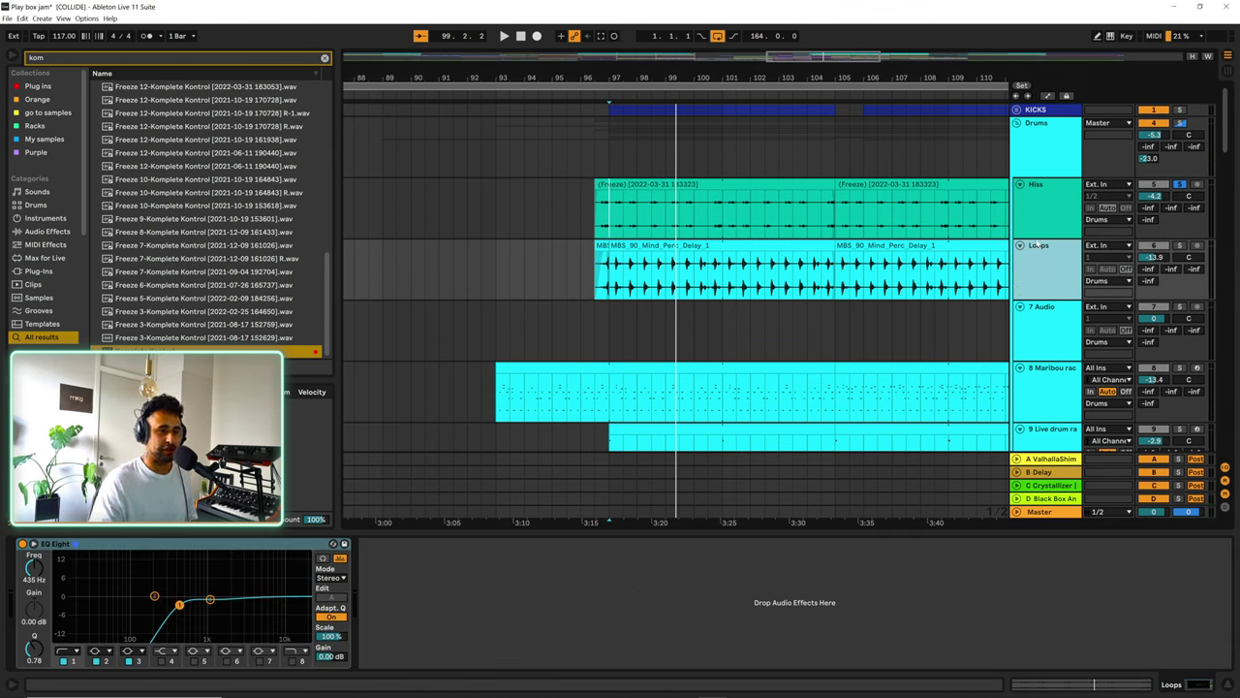
pyautogui.scroll(-1, 1027, 291)
pyautogui.click(1061, 324)
pyautogui.scroll(-1, 1066, 281)
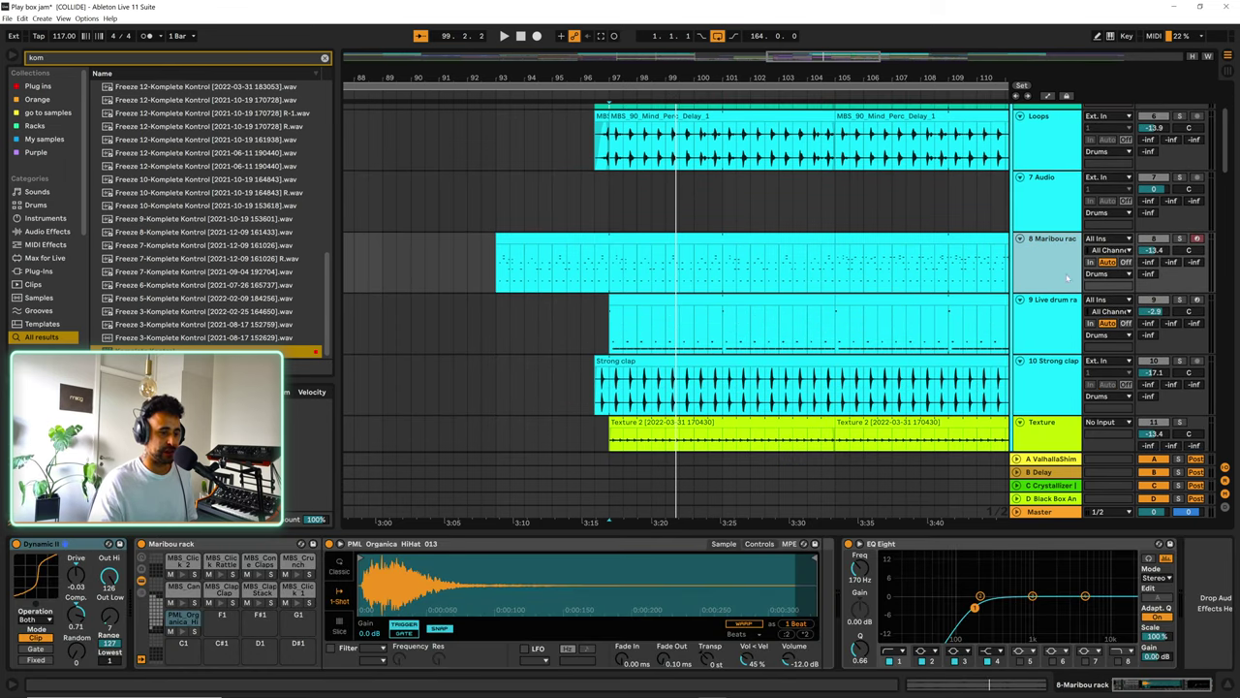
pyautogui.click(1046, 337)
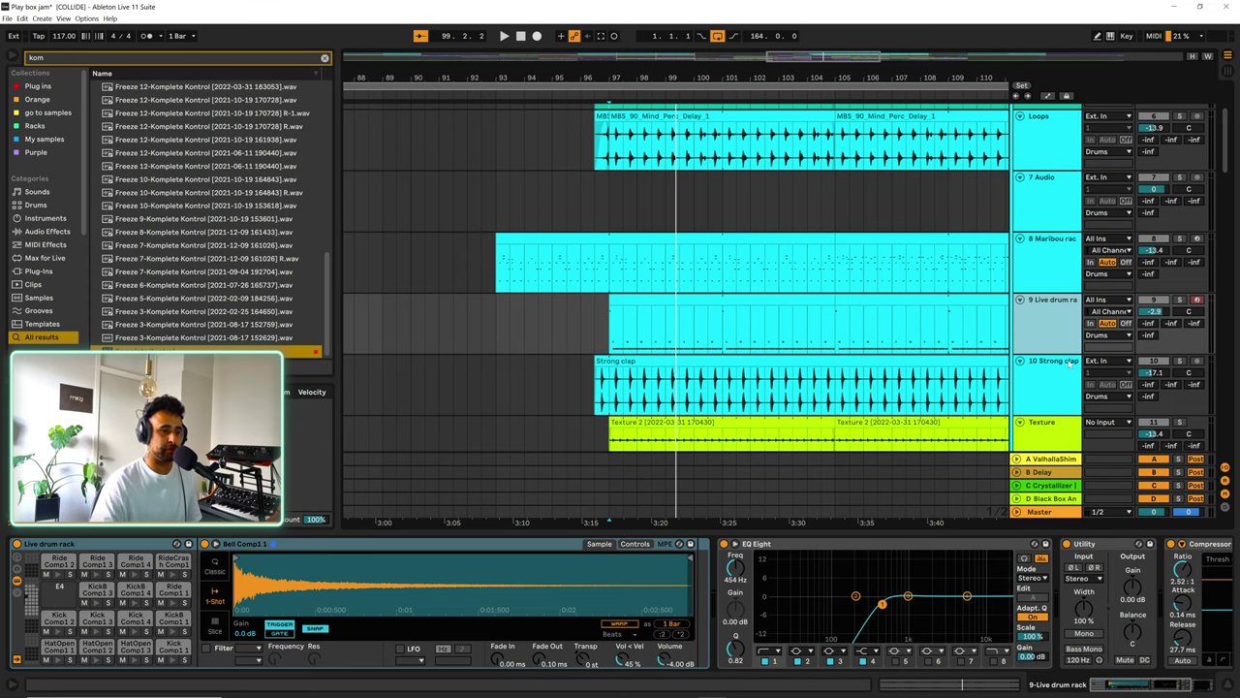
# - Show the Drums group's effects chain, inspect its Pro-MB plug-in window, and close that window
pyautogui.scroll(2, 1048, 222)
pyautogui.click(1047, 150)
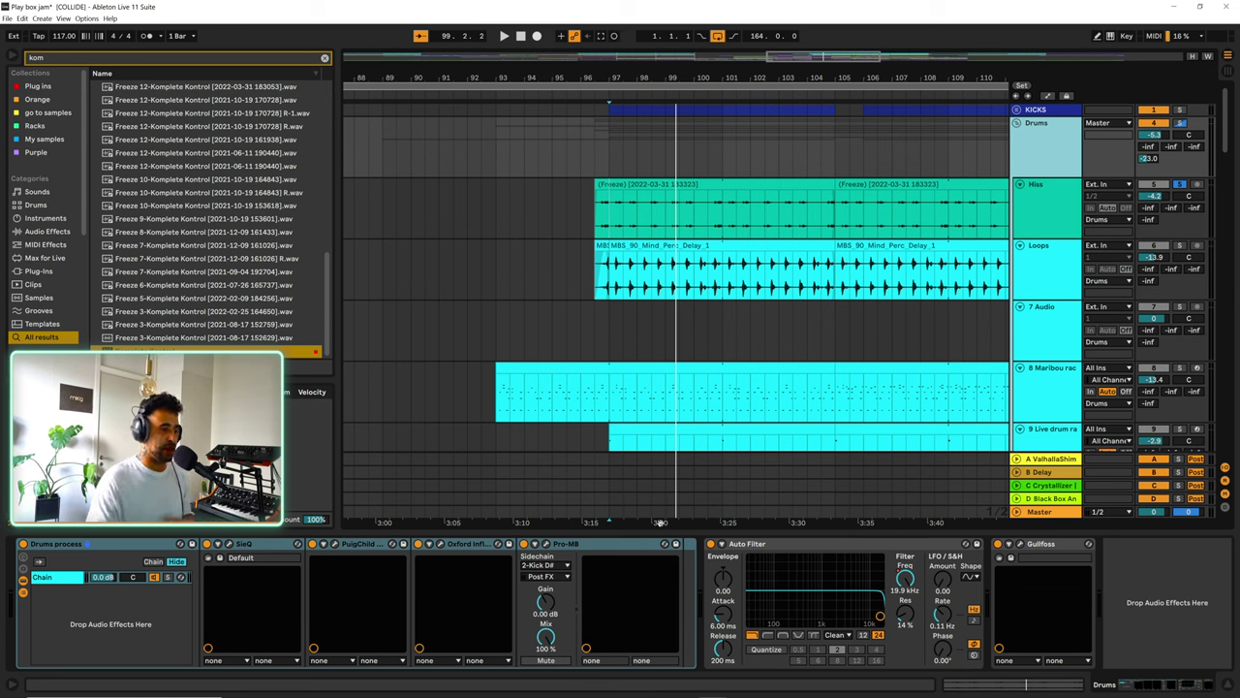
pyautogui.click(546, 545)
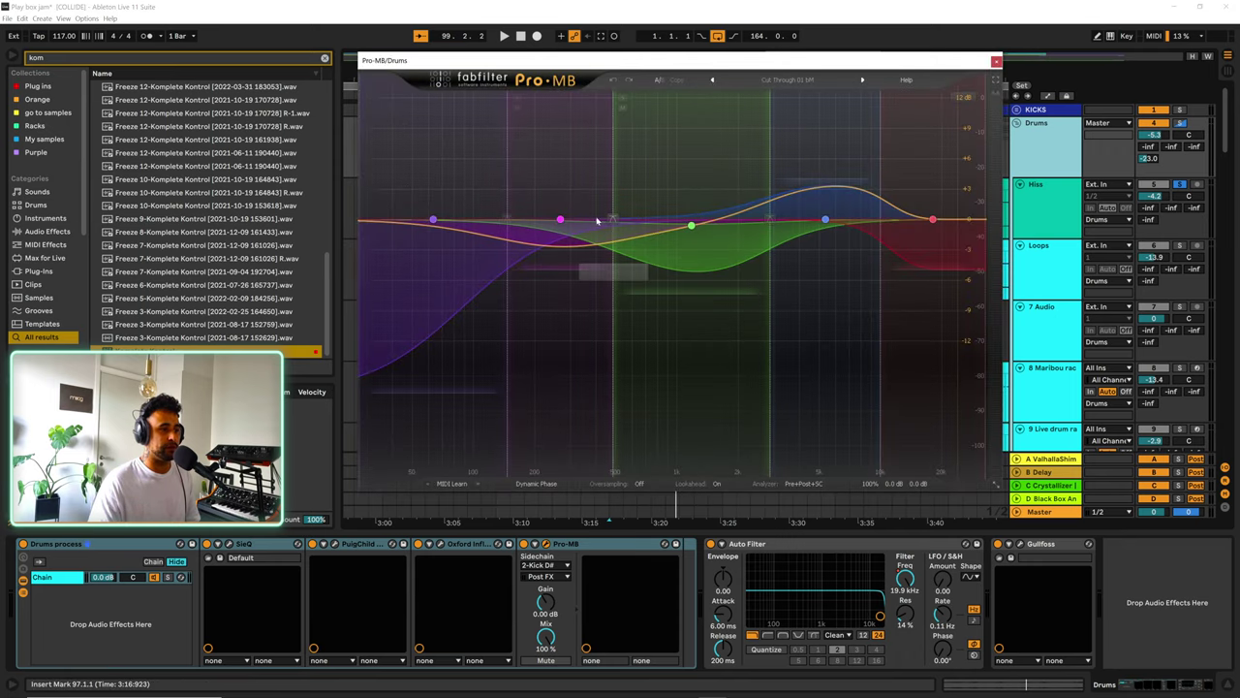
pyautogui.click(996, 62)
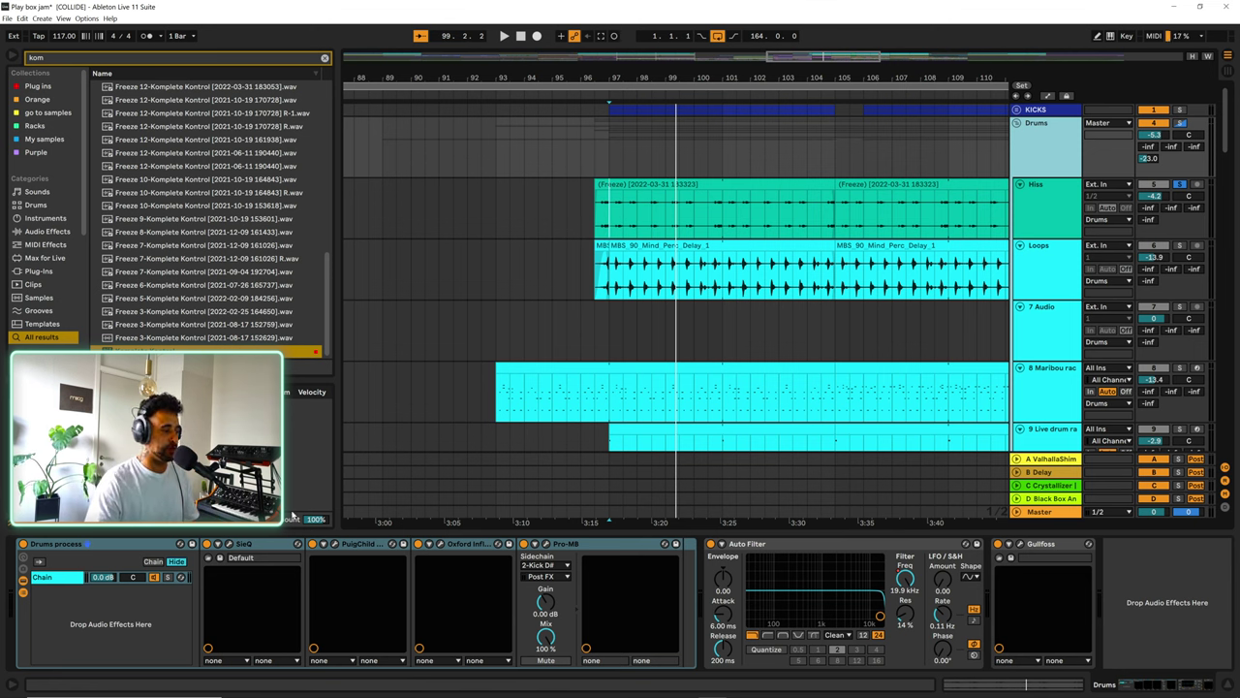
# - Select the Drums process rack, open its SieQ plug-in window, and move the window up over the arrangement
pyautogui.click(101, 544)
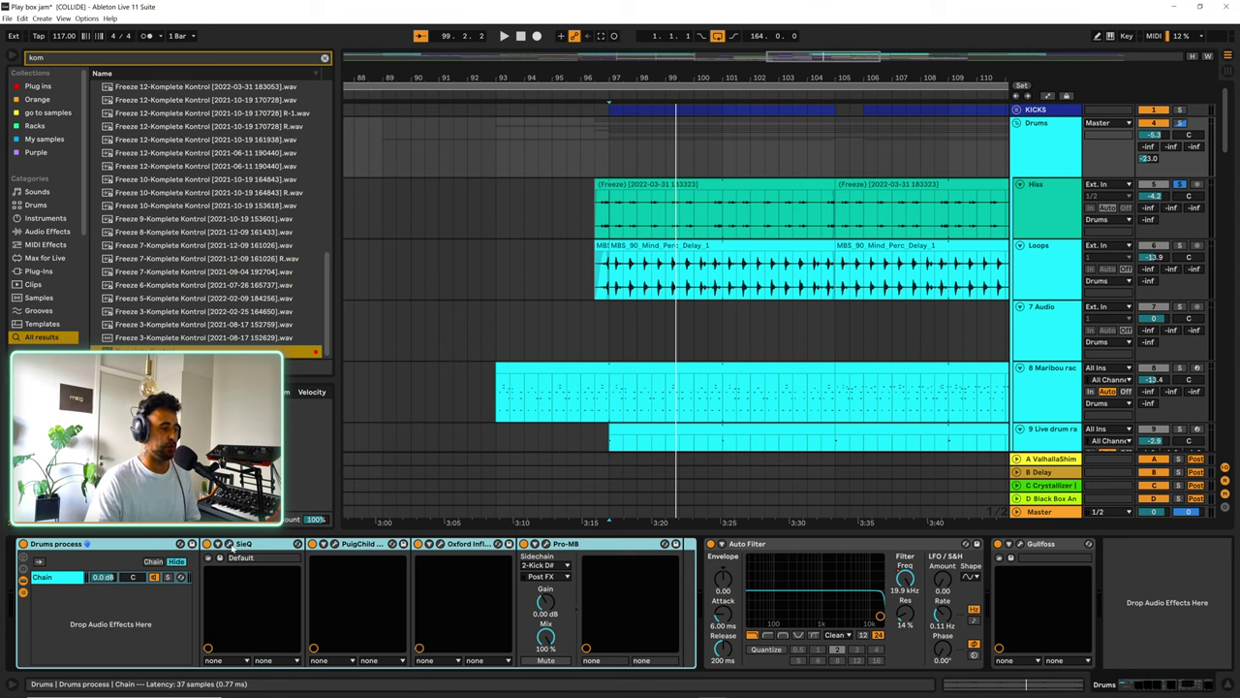
pyautogui.click(230, 544)
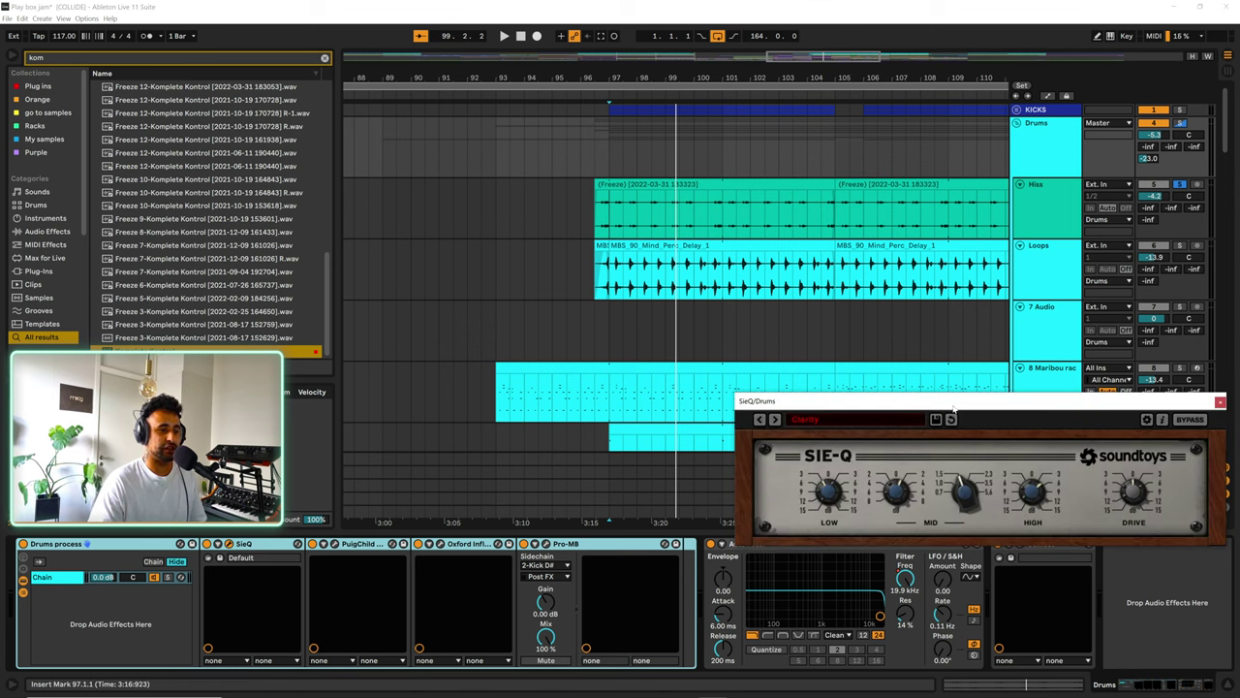
pyautogui.moveTo(954, 409); pyautogui.dragTo(692, 174)
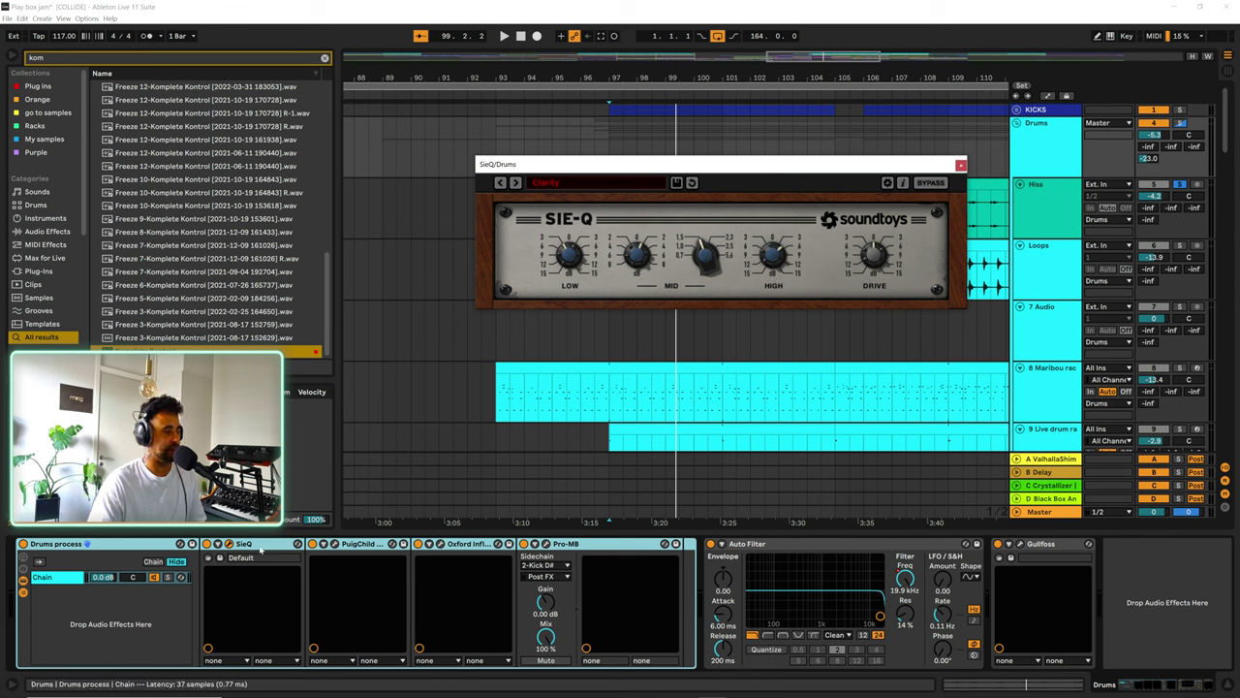
# - Inspect the PuigChild and Oxford Inflator plug-ins in the Drums process rack, closing each plug-in window after viewing
pyautogui.click(323, 543)
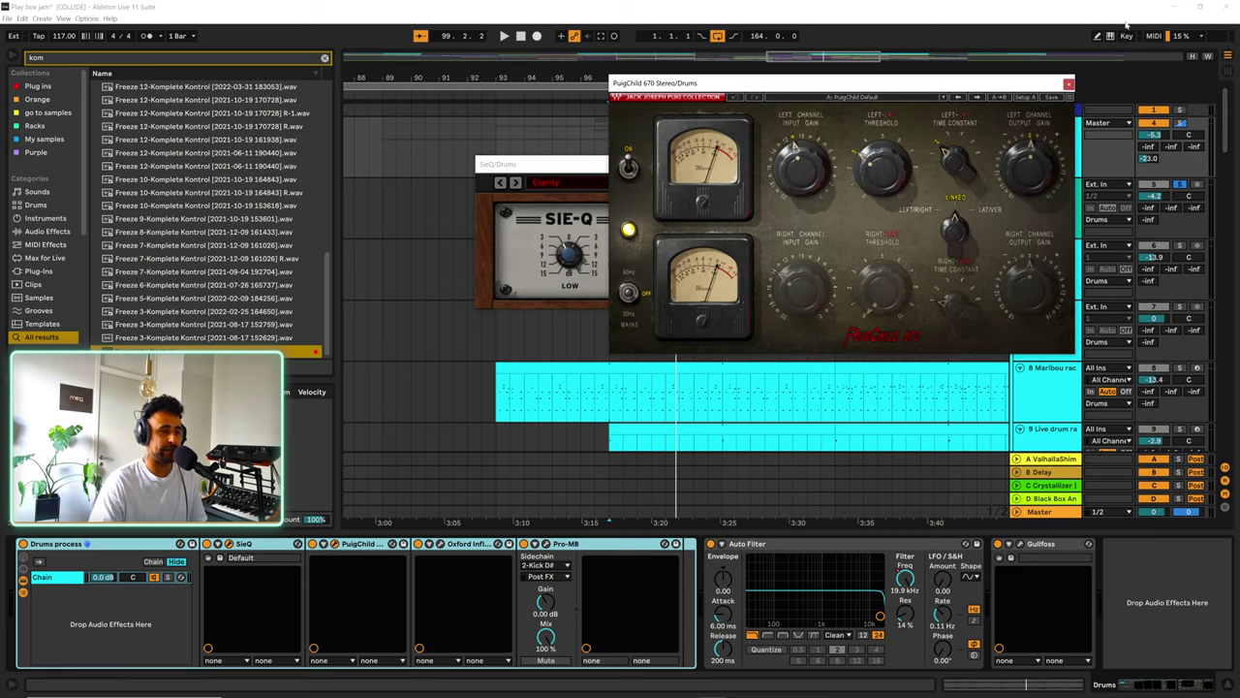
pyautogui.click(1069, 83)
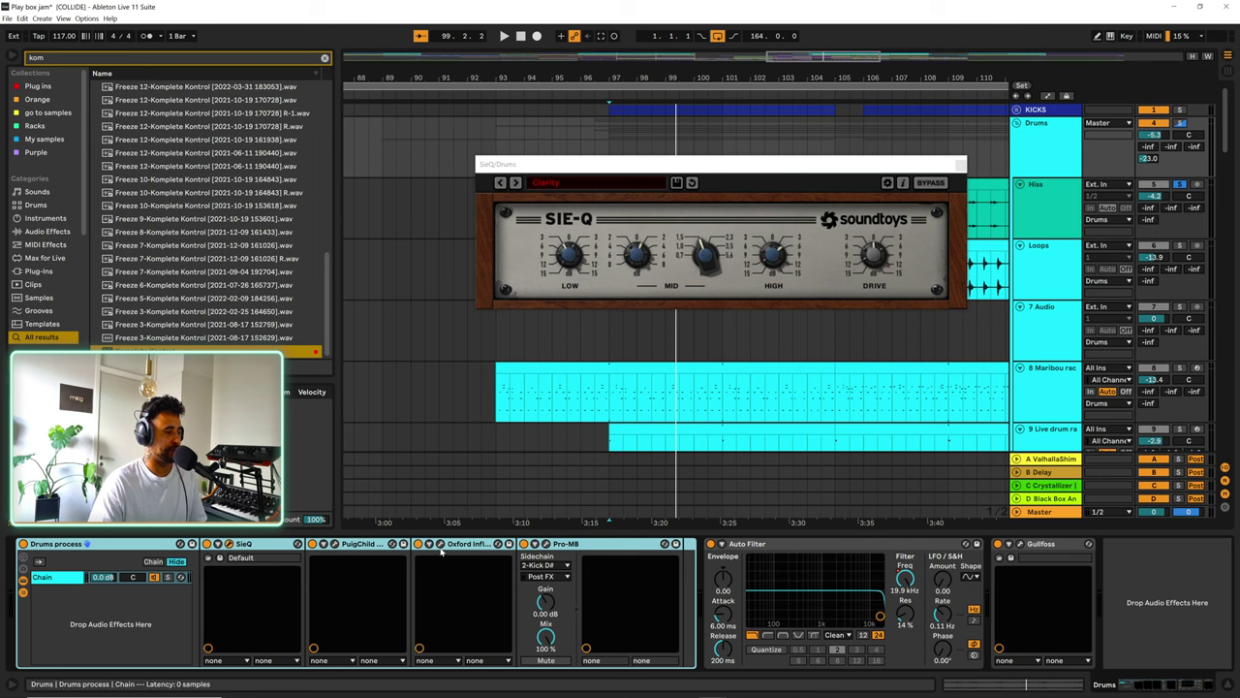
pyautogui.click(439, 544)
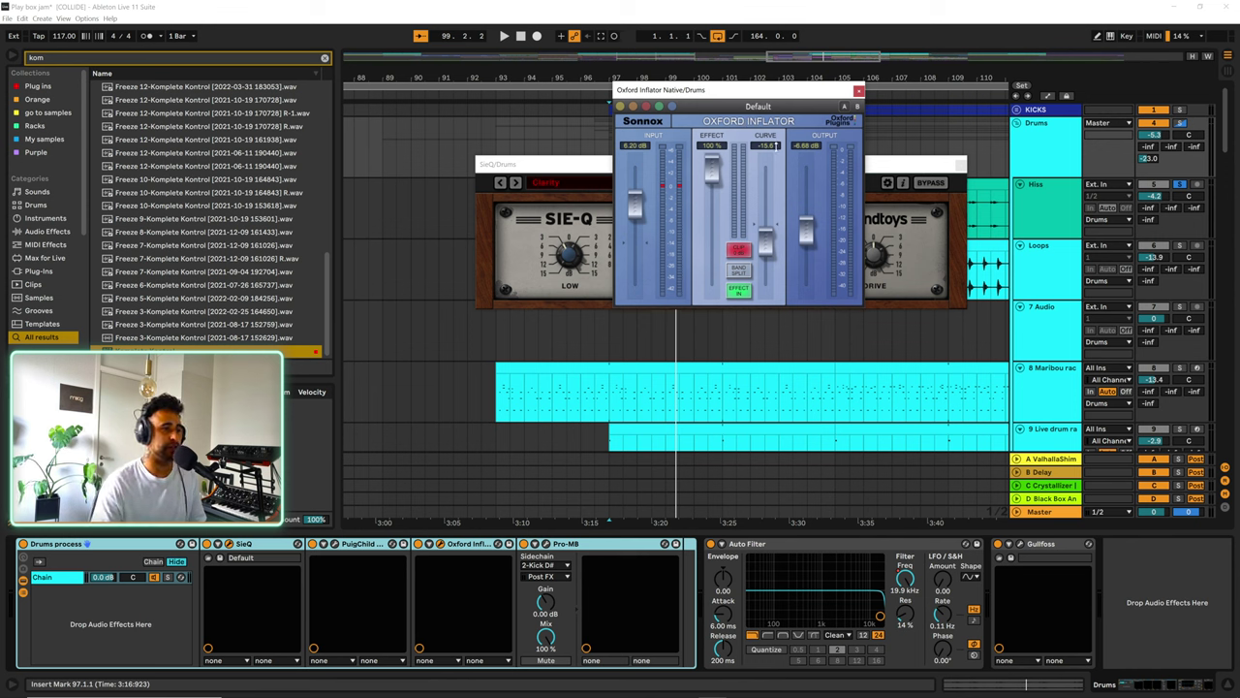
pyautogui.click(858, 90)
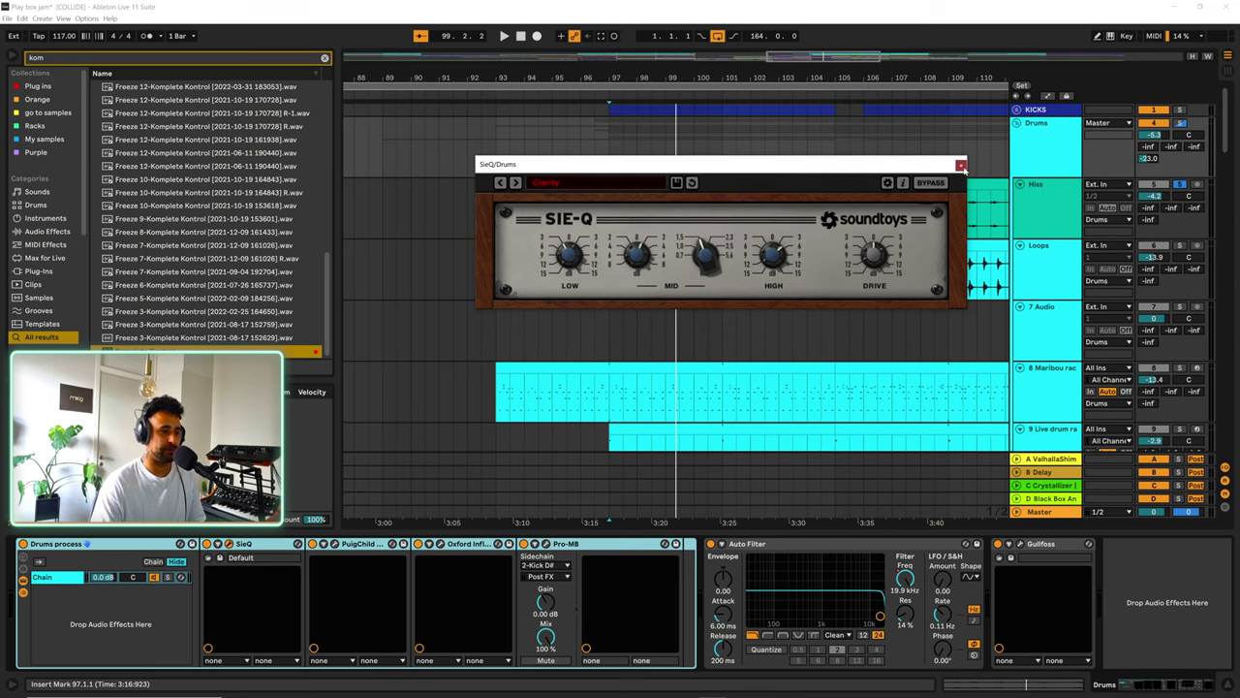
# - Close the SieQ window, inspect the Drums group's Gullfoss plug-in while playing the soloed drums, and close its window
pyautogui.click(961, 163)
pyautogui.click(1020, 544)
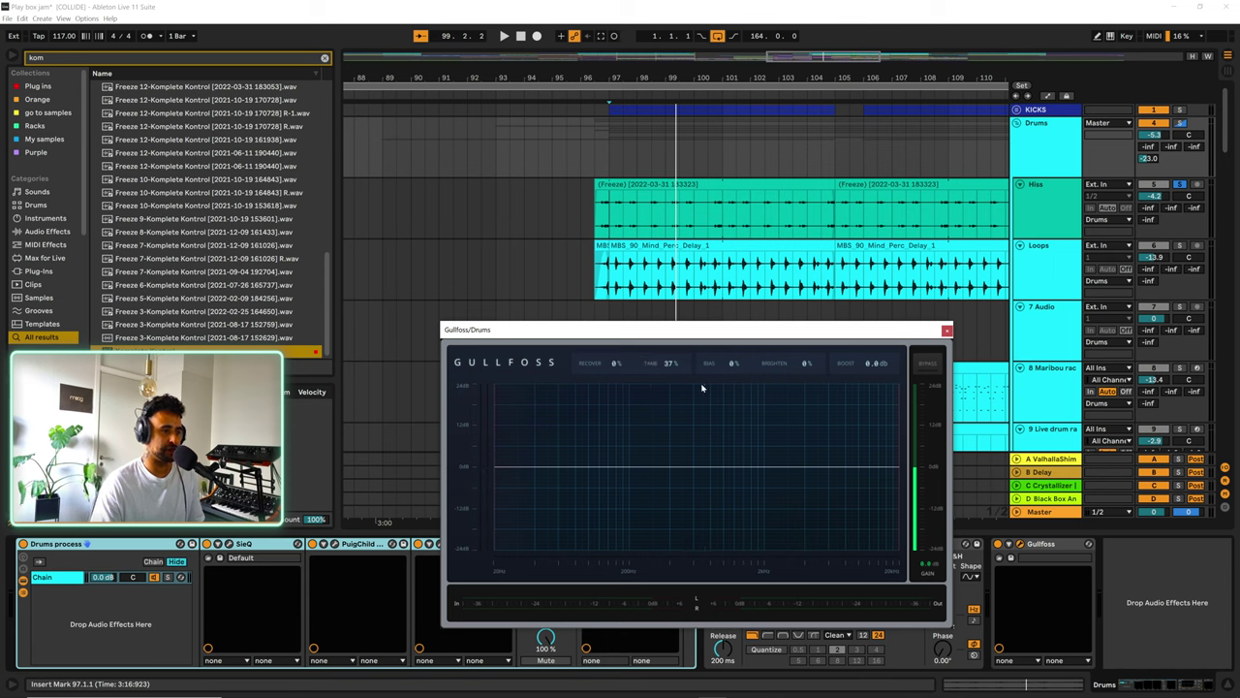
pyautogui.press('space')
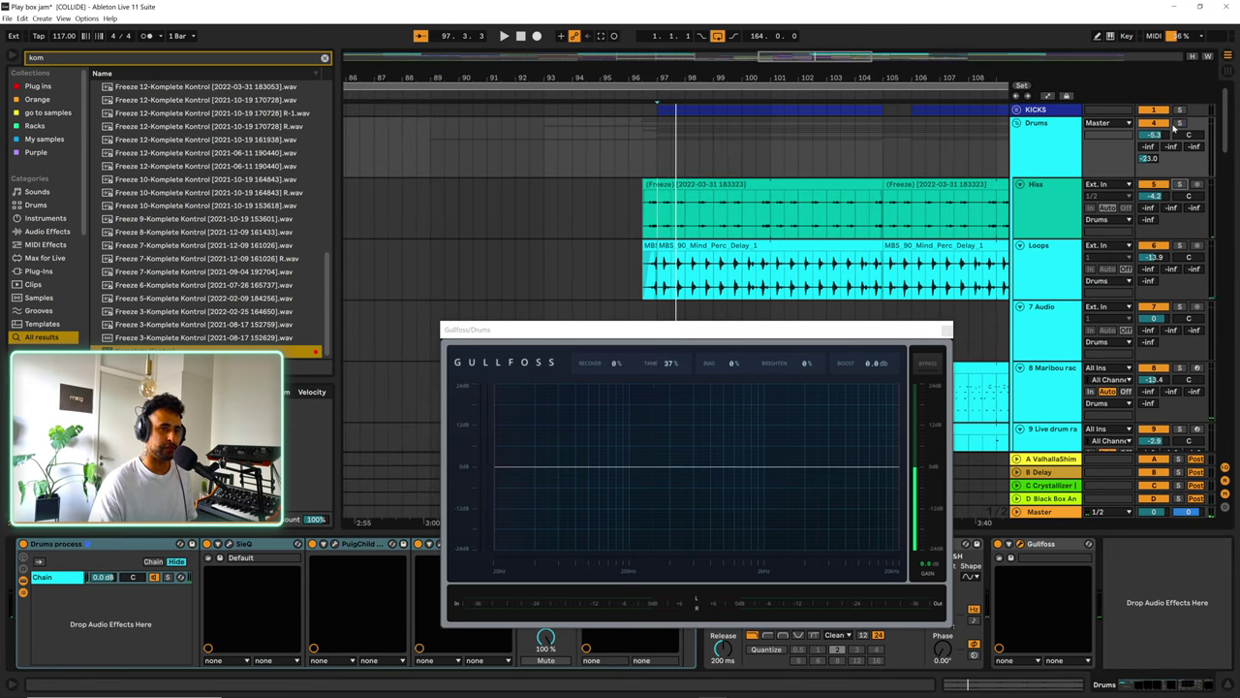
pyautogui.click(1179, 123)
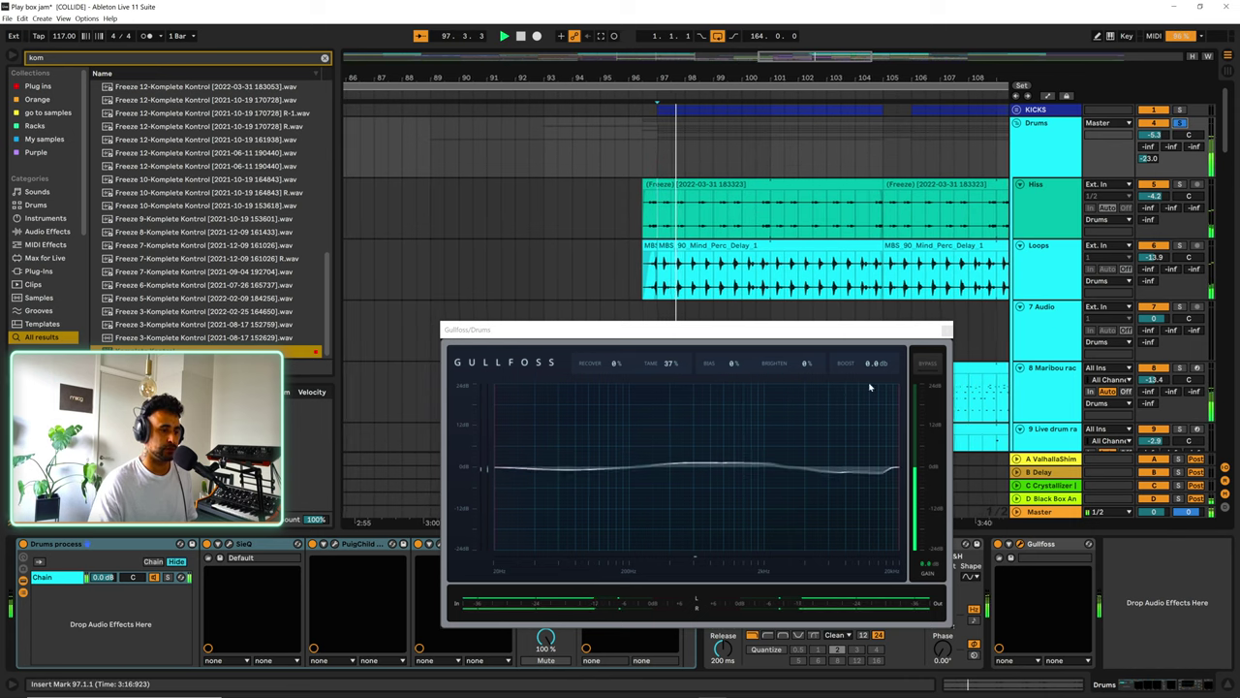
pyautogui.click(946, 330)
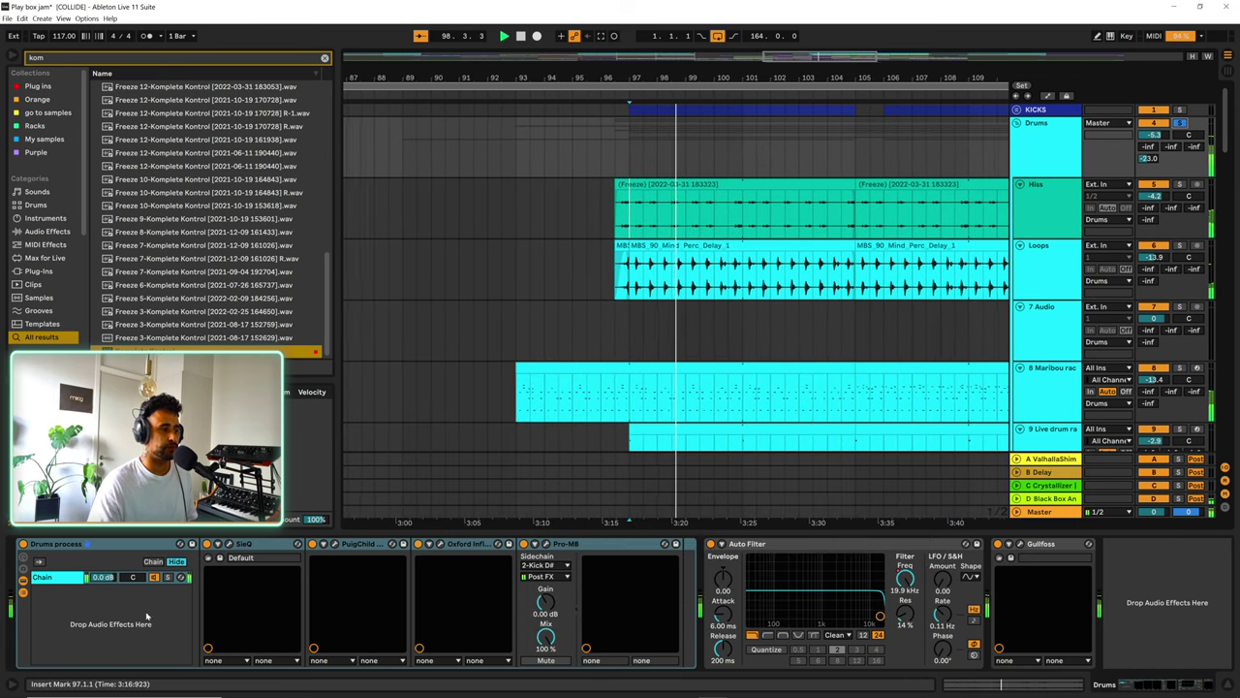
# - Compare the playing drums with the Drums process rack bypassed and with it active, leaving the rack switched on
pyautogui.press('space')
pyautogui.click(23, 544)
pyautogui.press('space')
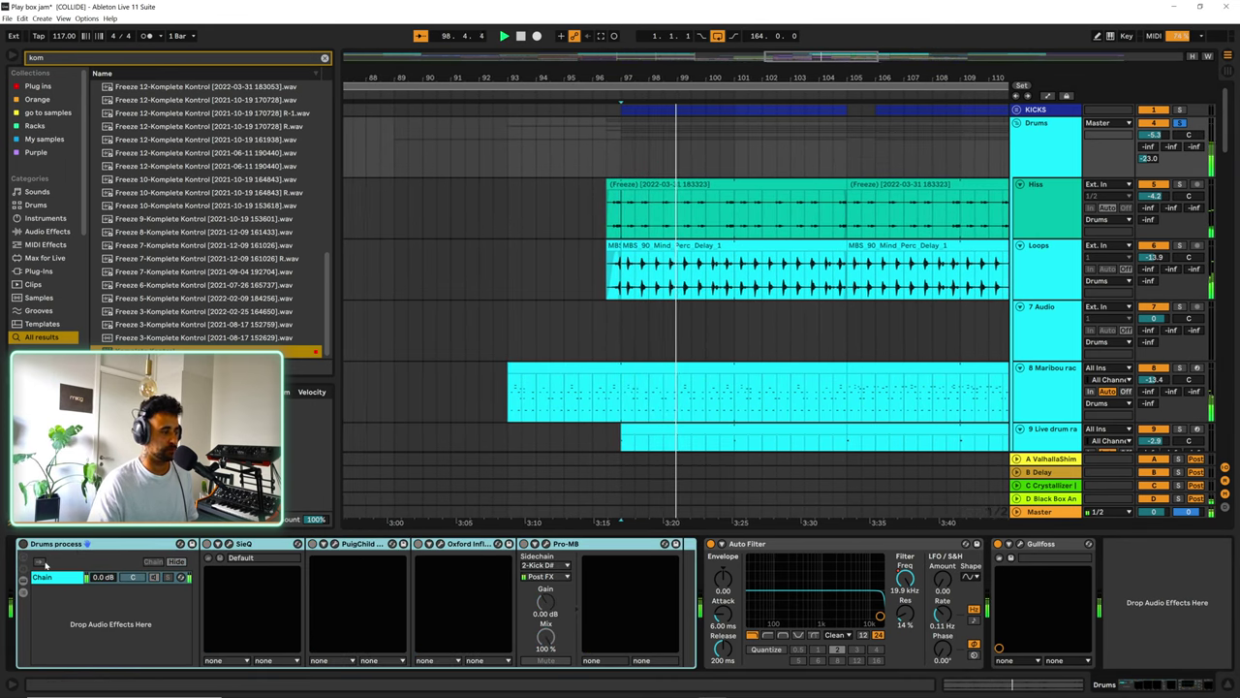
pyautogui.press('space')
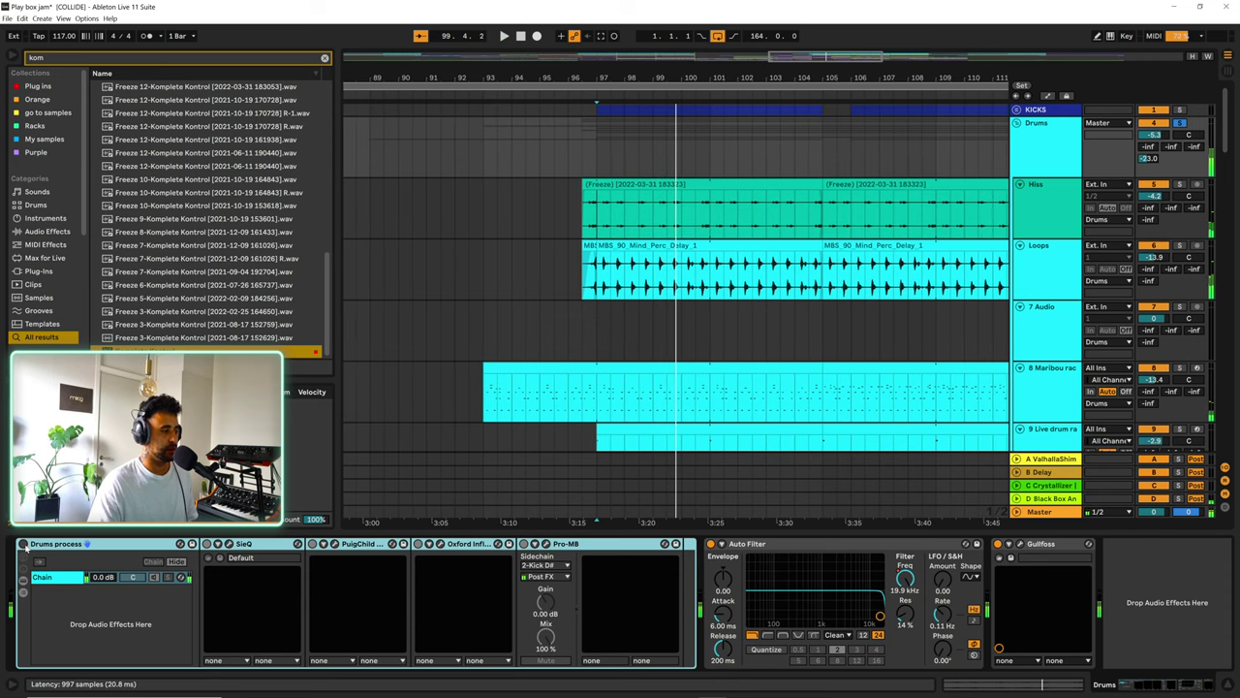
pyautogui.click(23, 544)
pyautogui.press('space')
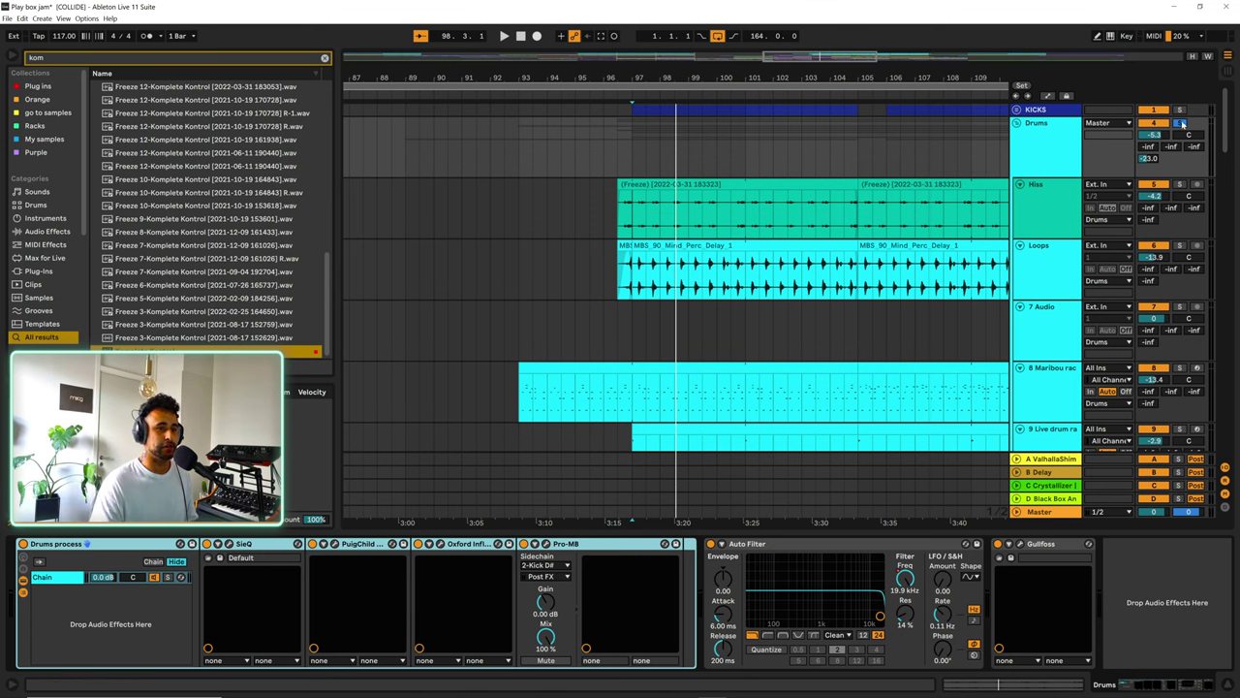
# - Fold the Drums, Piano, Pads, Vox chops and LEADs groups in the arrangement
pyautogui.click(1017, 123)
pyautogui.click(1040, 113)
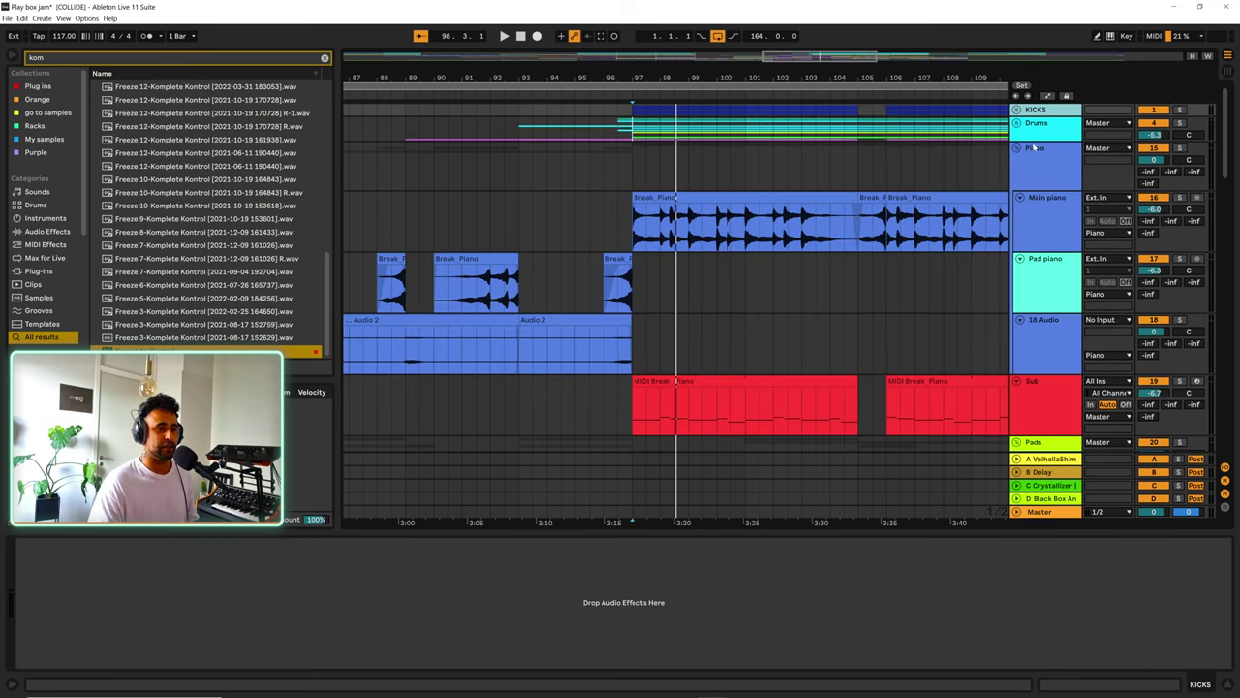
pyautogui.click(1016, 148)
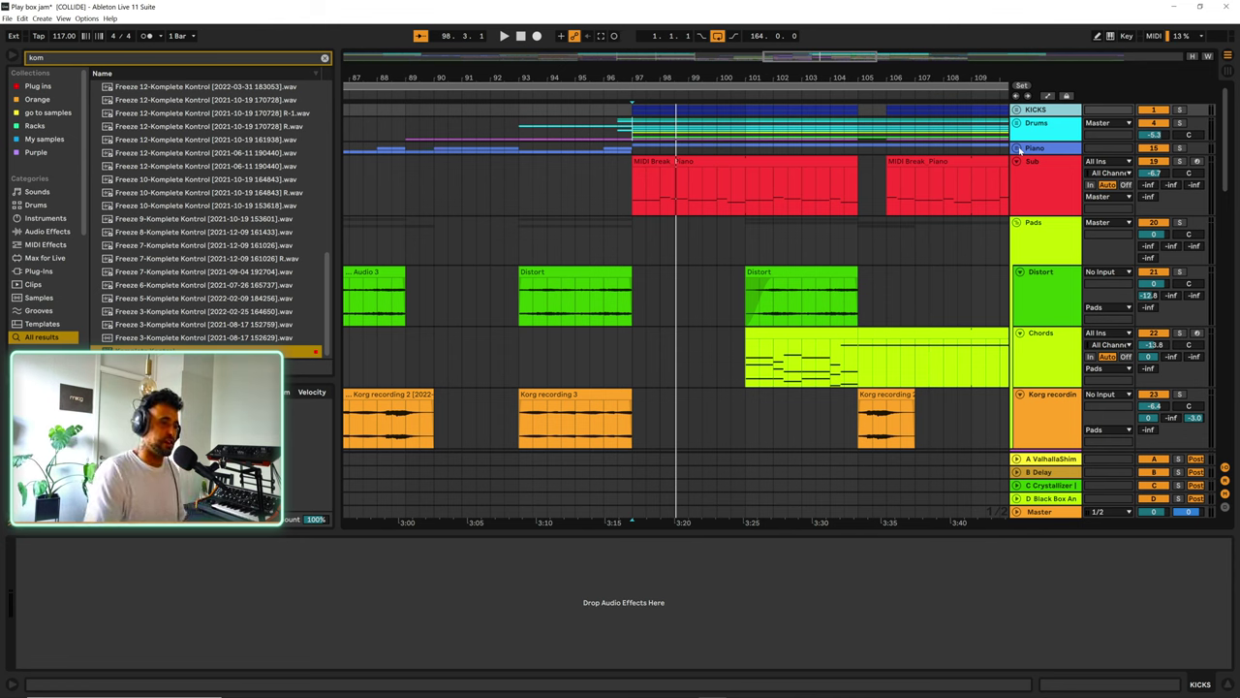
pyautogui.click(1016, 222)
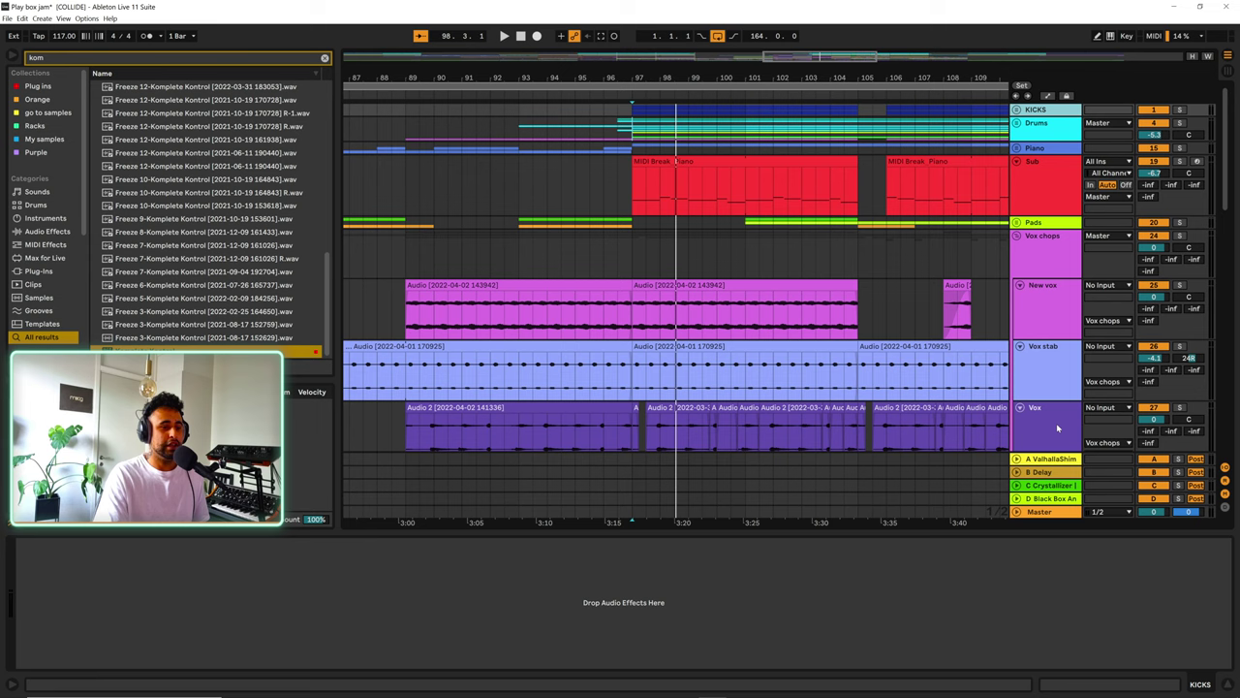
pyautogui.click(1017, 236)
pyautogui.click(1018, 249)
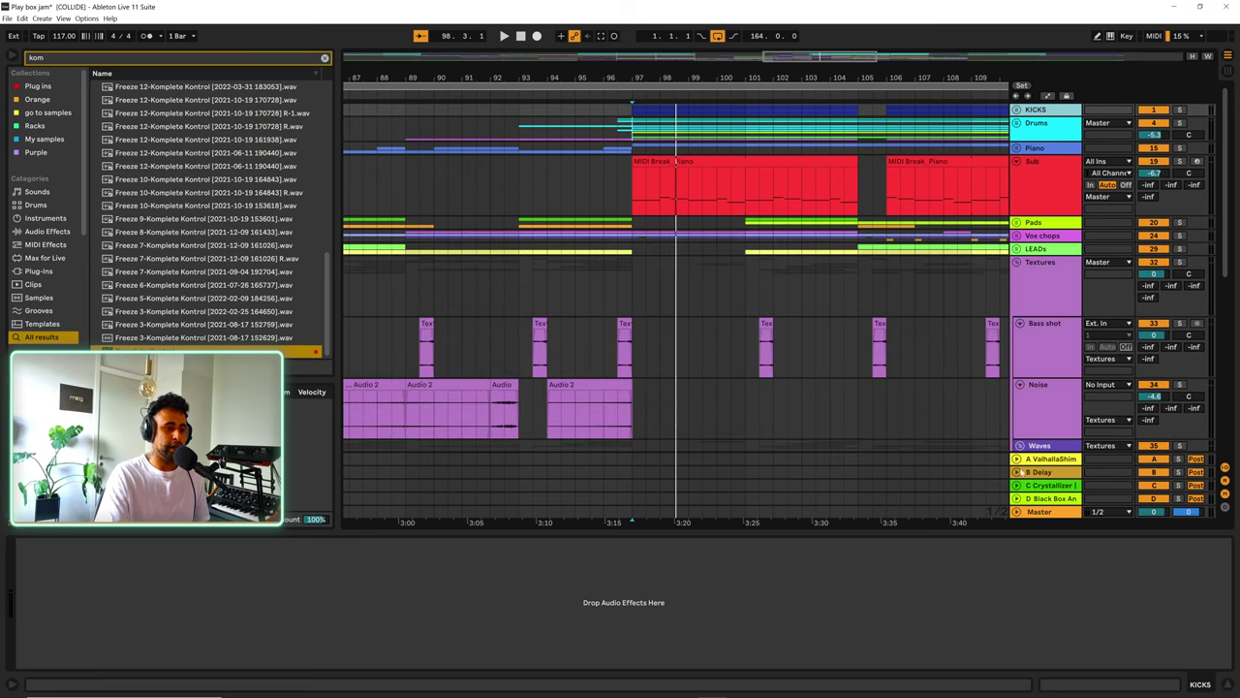
# - Play the full arrangement from bar 97 with the Master track's effects chain shown
pyautogui.click(1040, 512)
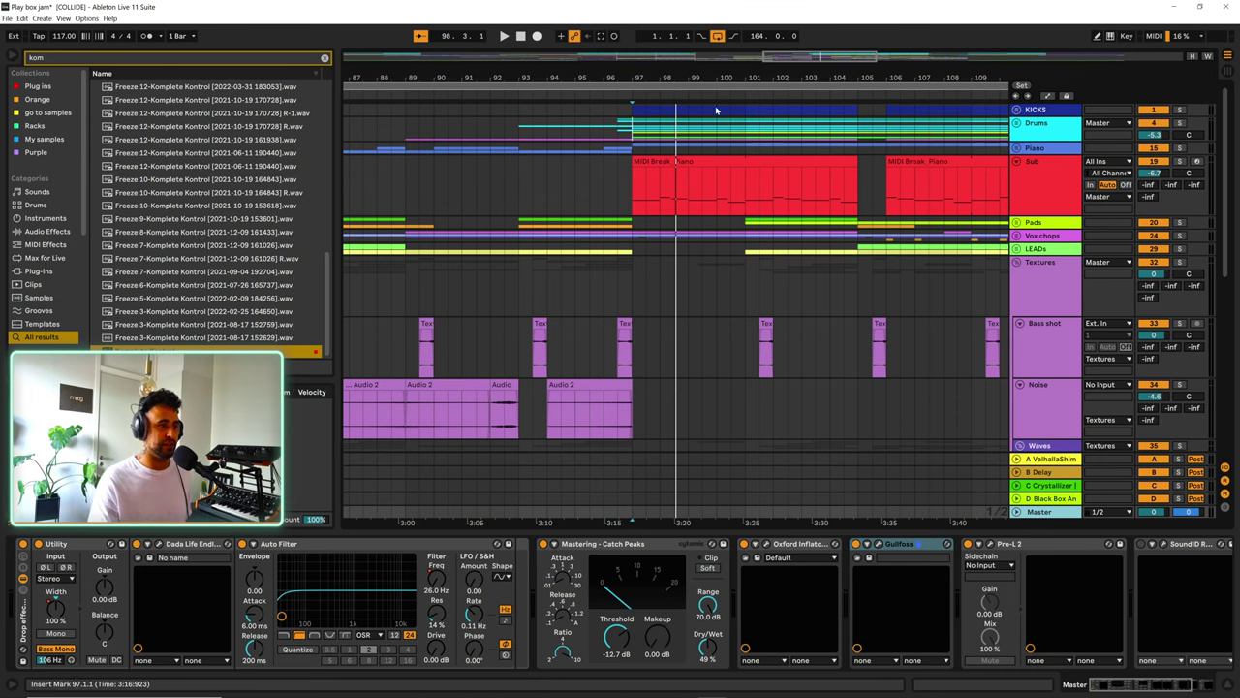
pyautogui.moveTo(686, 81); pyautogui.dragTo(682, 73)
pyautogui.click(650, 181)
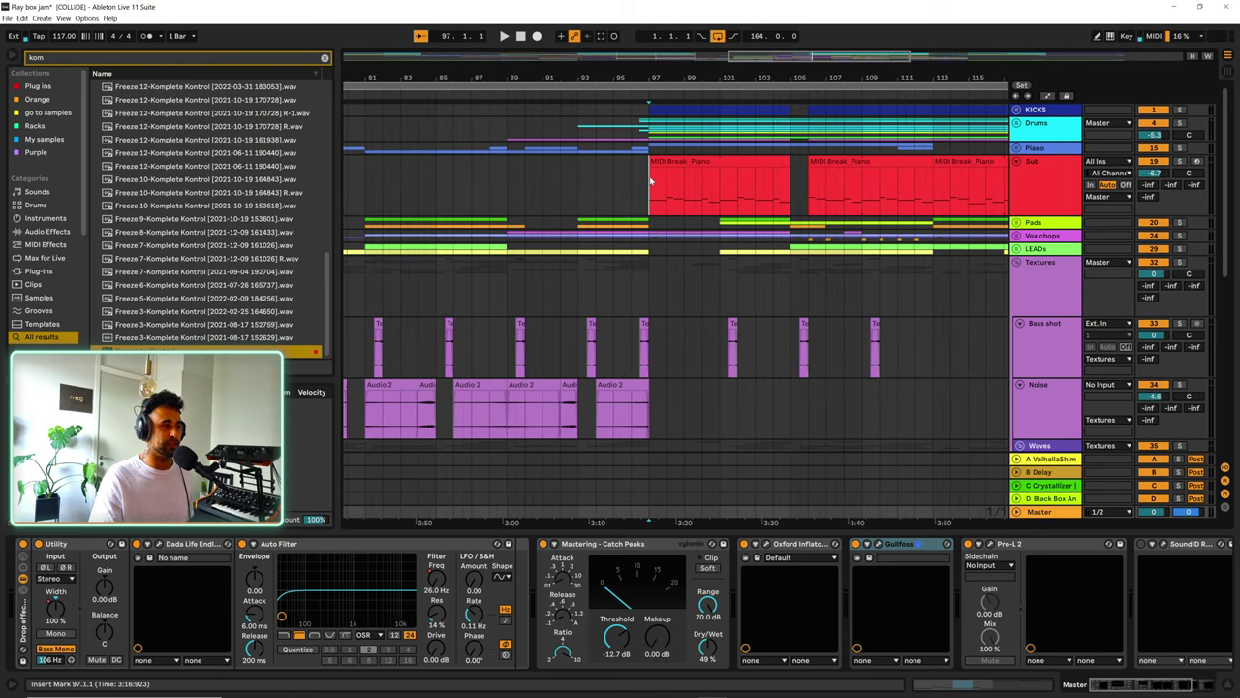
pyautogui.press('space')
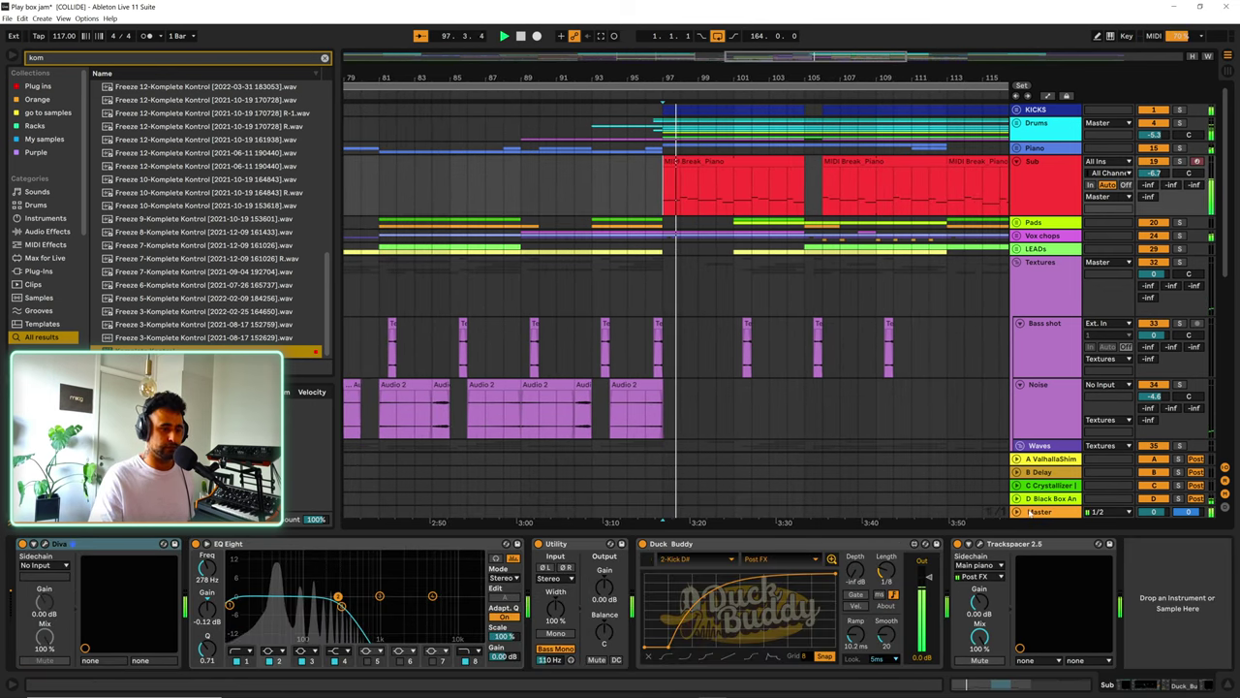
pyautogui.click(1041, 511)
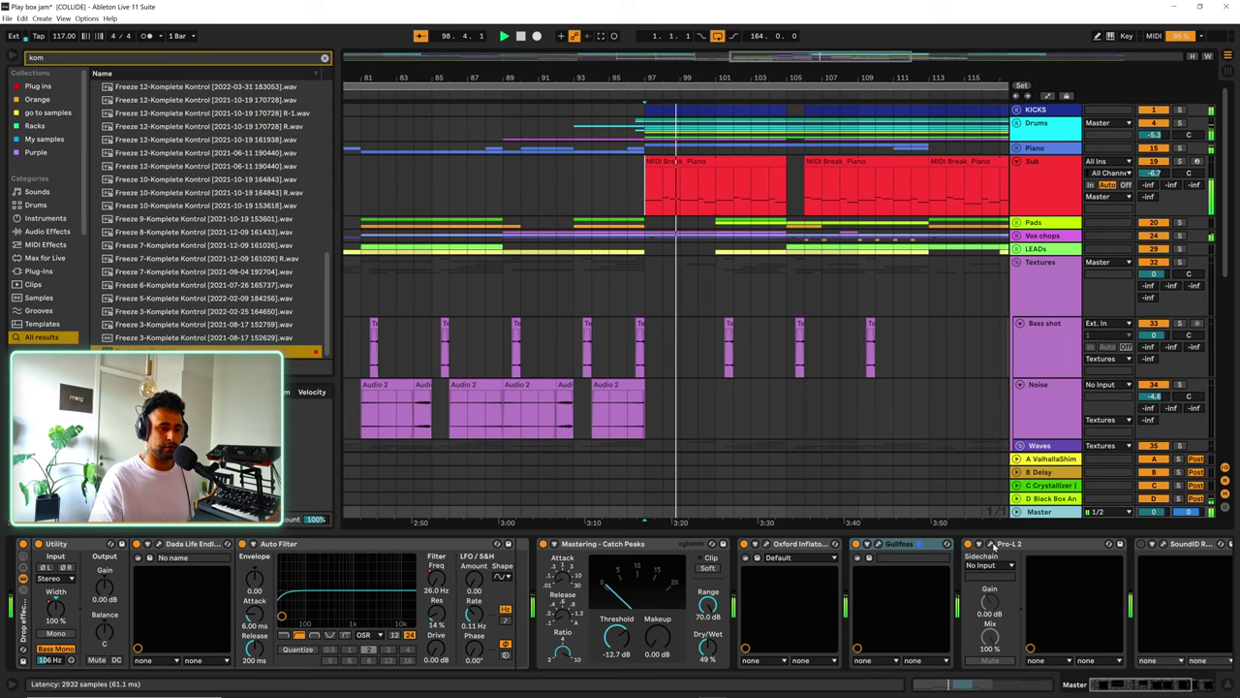
# - Open the Master's Pro-L 2 limiter, raise its gain to +8.4 dB, and close the plug-in window
pyautogui.click(989, 544)
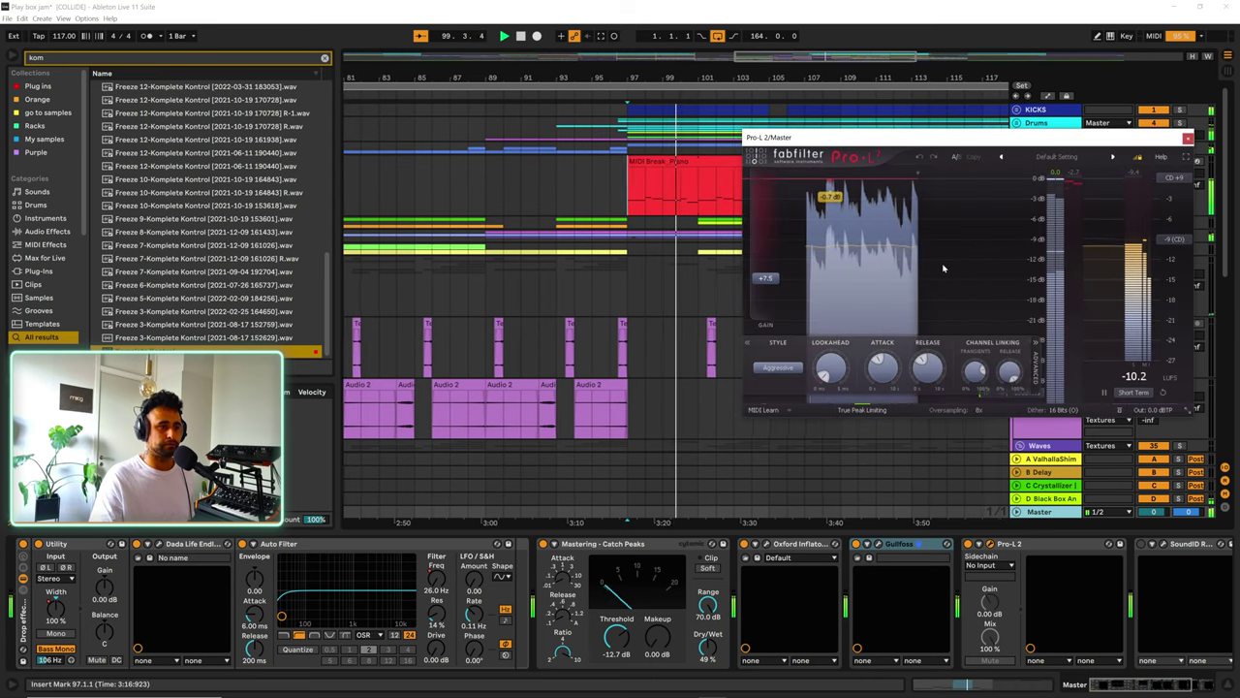
pyautogui.press('space')
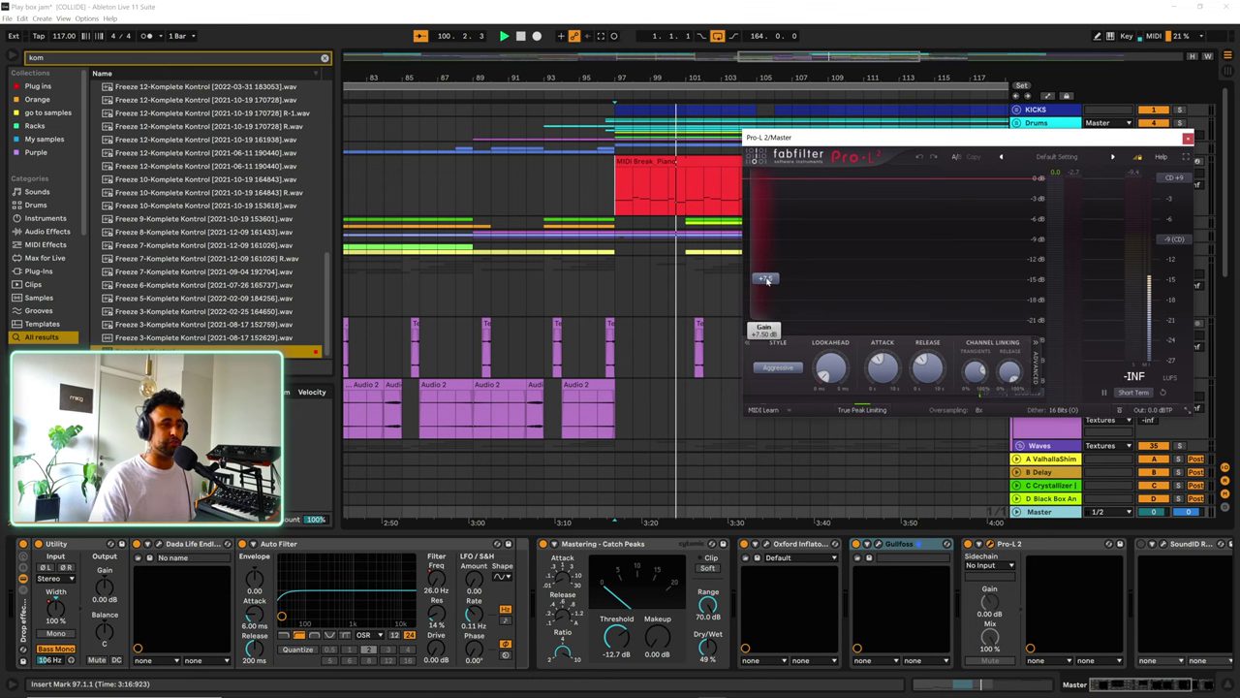
pyautogui.press('space')
pyautogui.moveTo(770, 280); pyautogui.dragTo(768, 278)
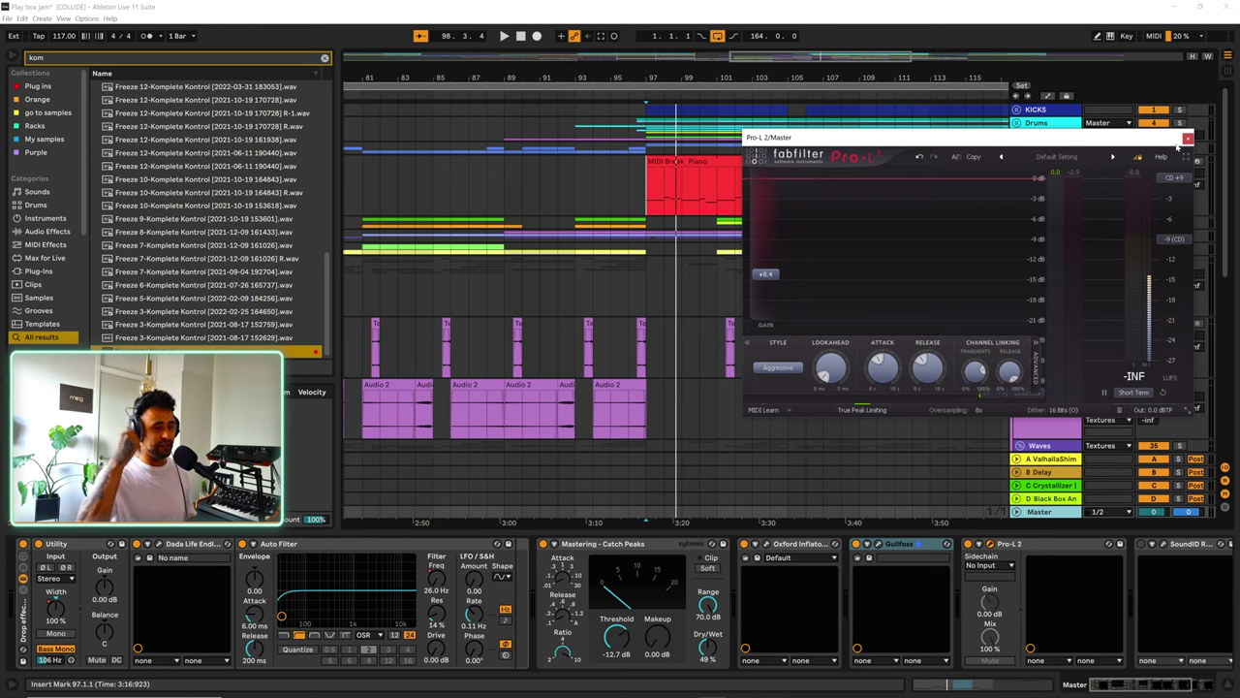
pyautogui.click(1188, 139)
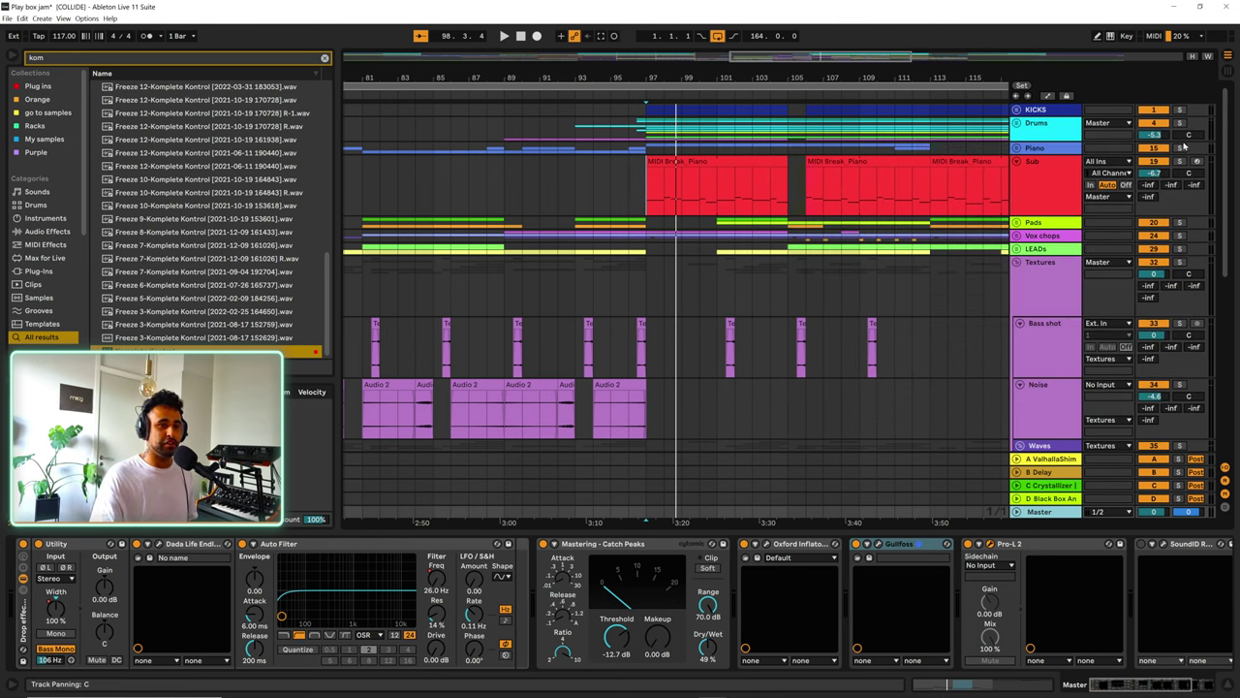
# - Inspect the Gullfoss plug-in on the Master track and close its window
pyautogui.click(868, 543)
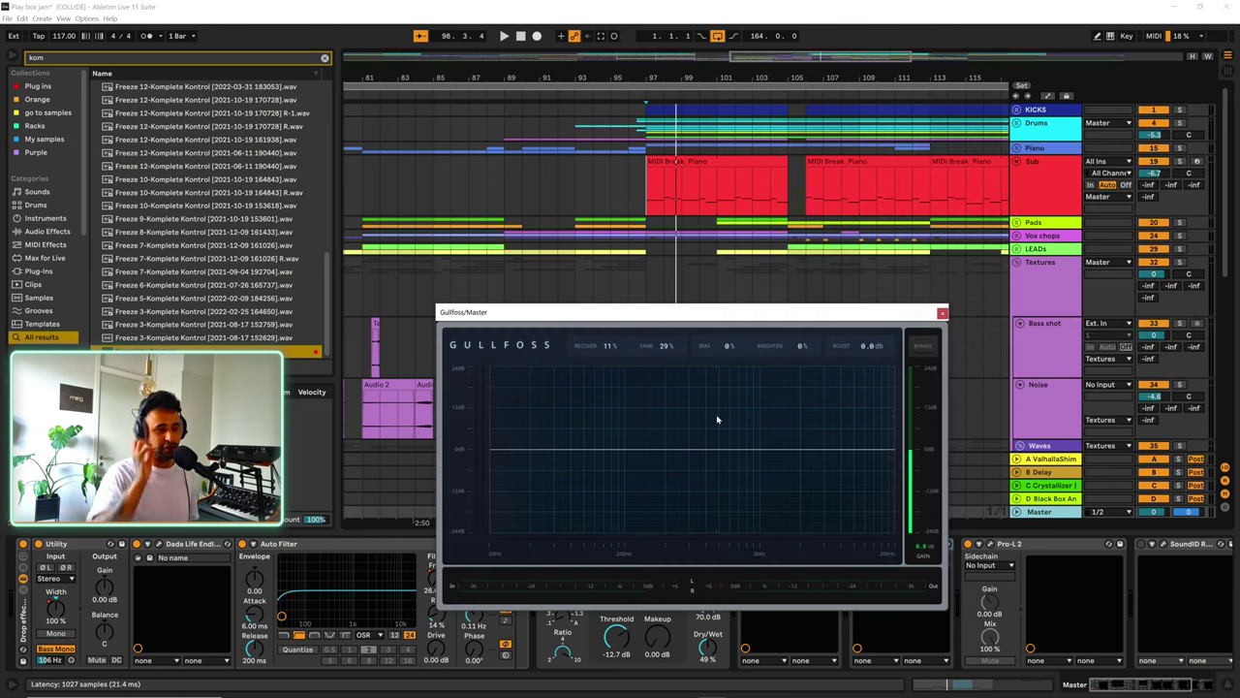
pyautogui.click(942, 312)
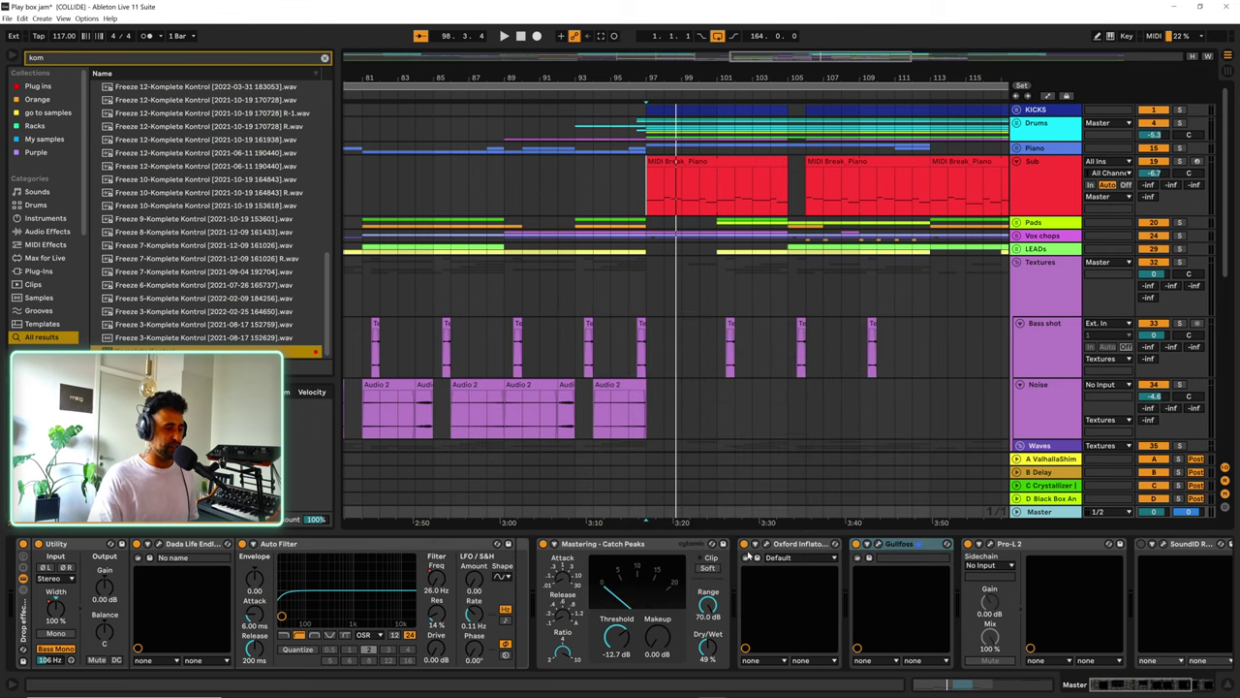